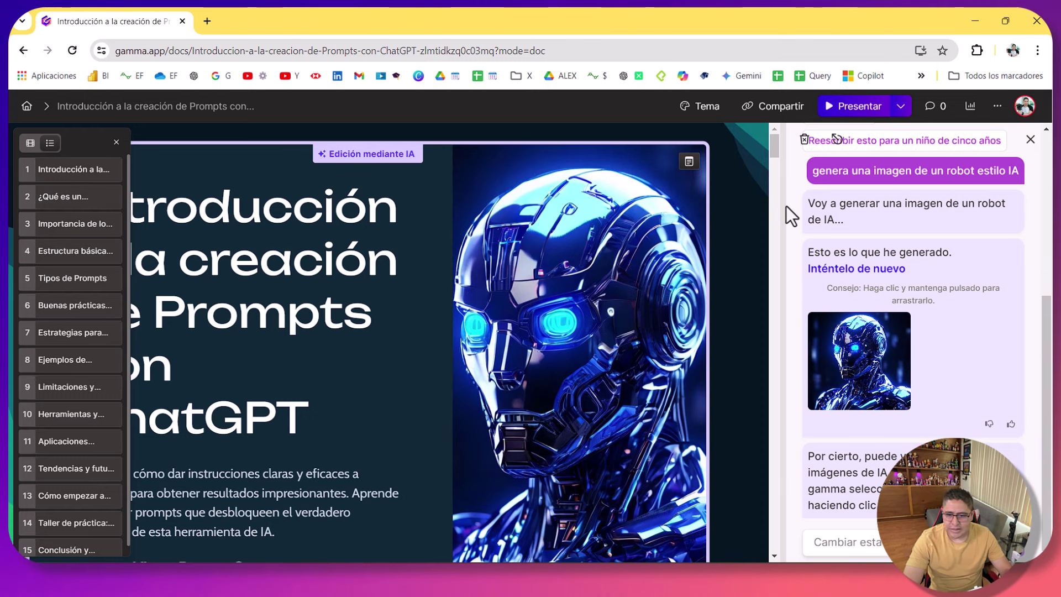
Request an image from the AI assistant with the prompt "dame una imagen de un robot que esta estrudiando"
click(1030, 139)
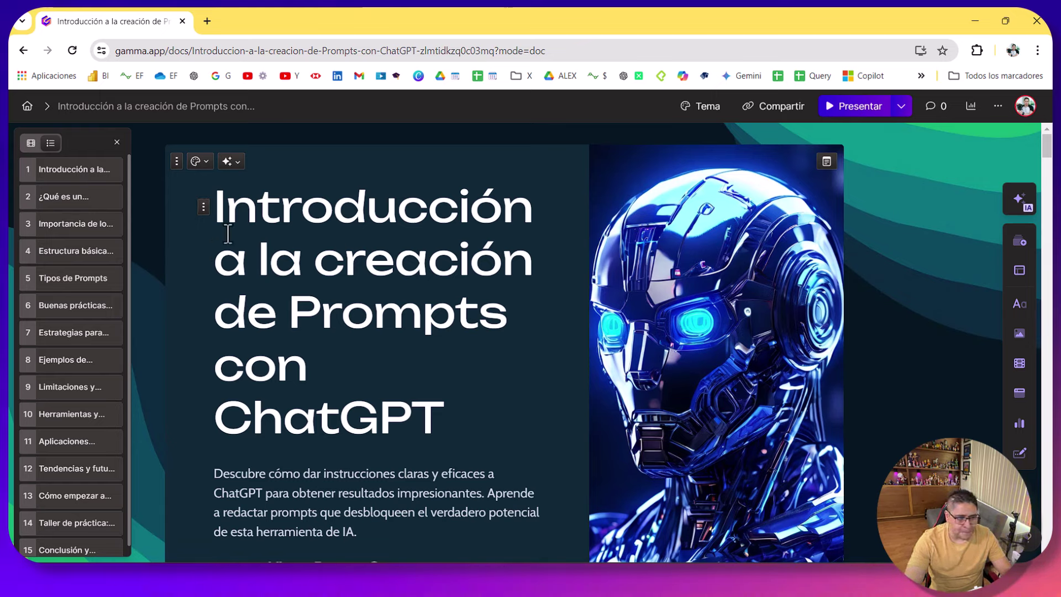
click(230, 161)
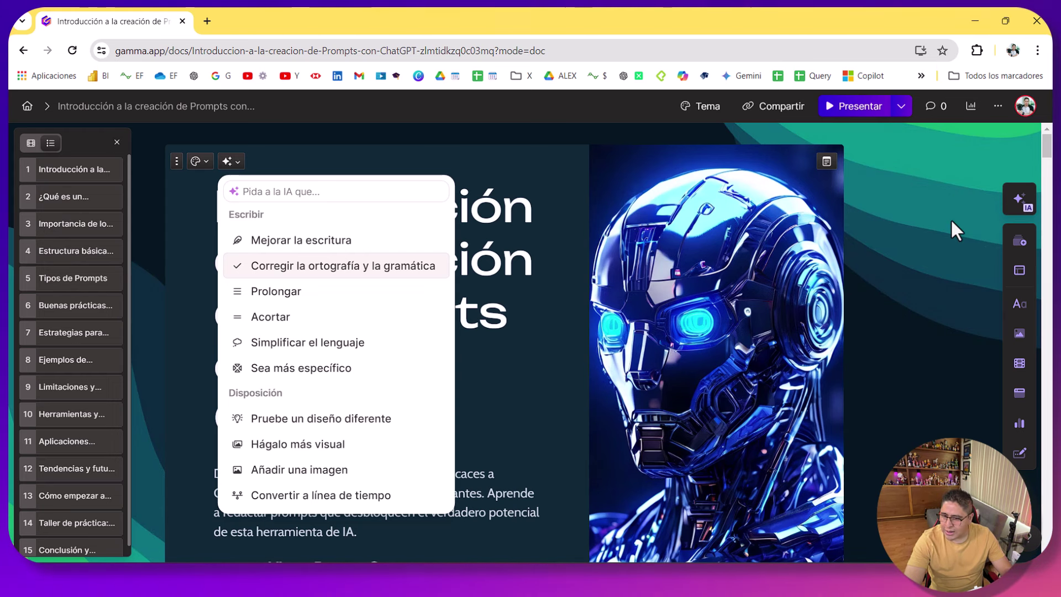
click(1020, 199)
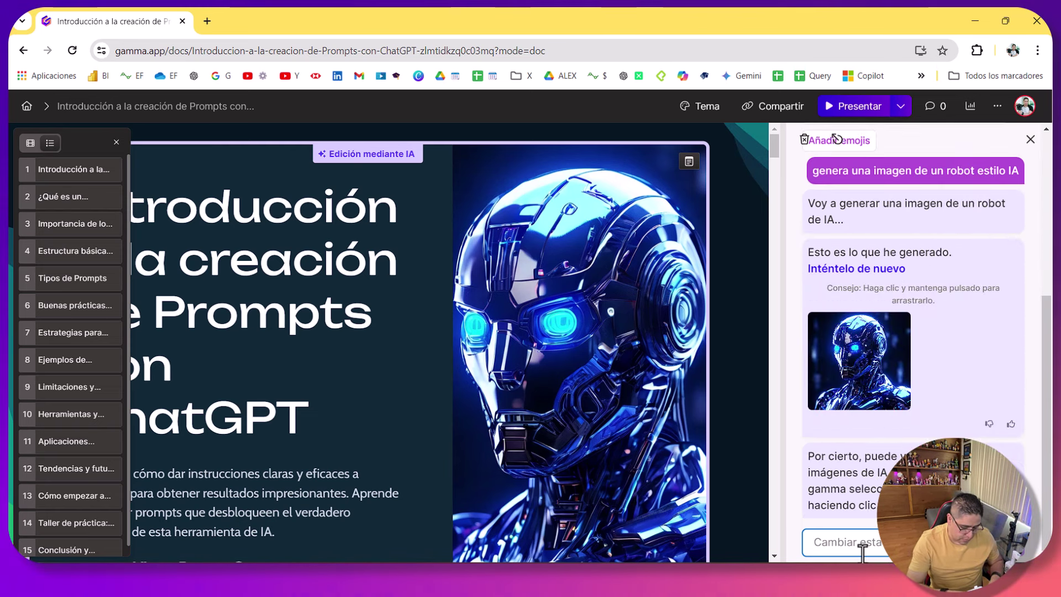
text(dame una ima)
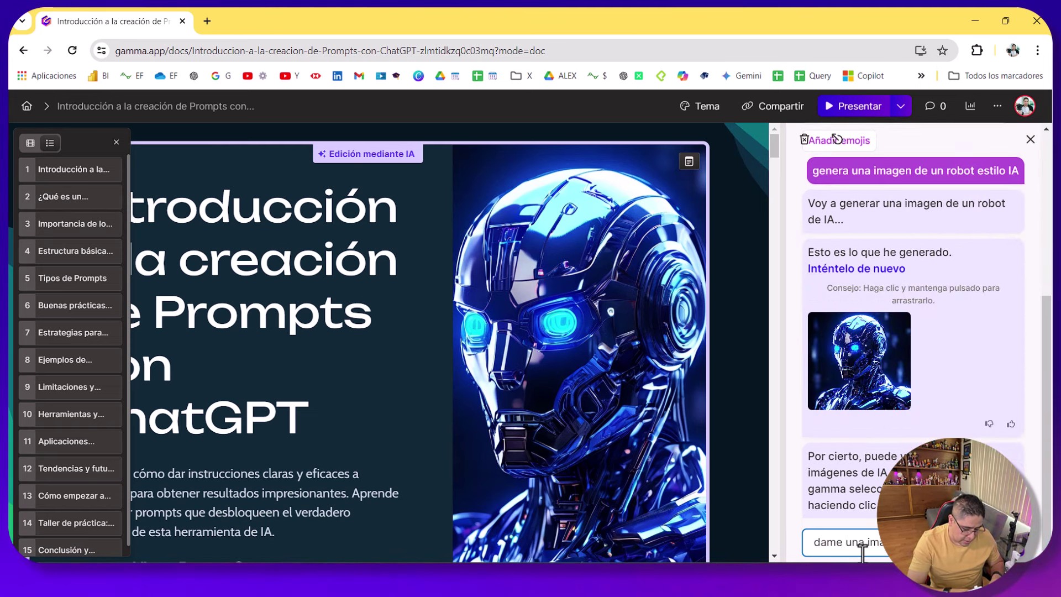
text(gen de un robot que)
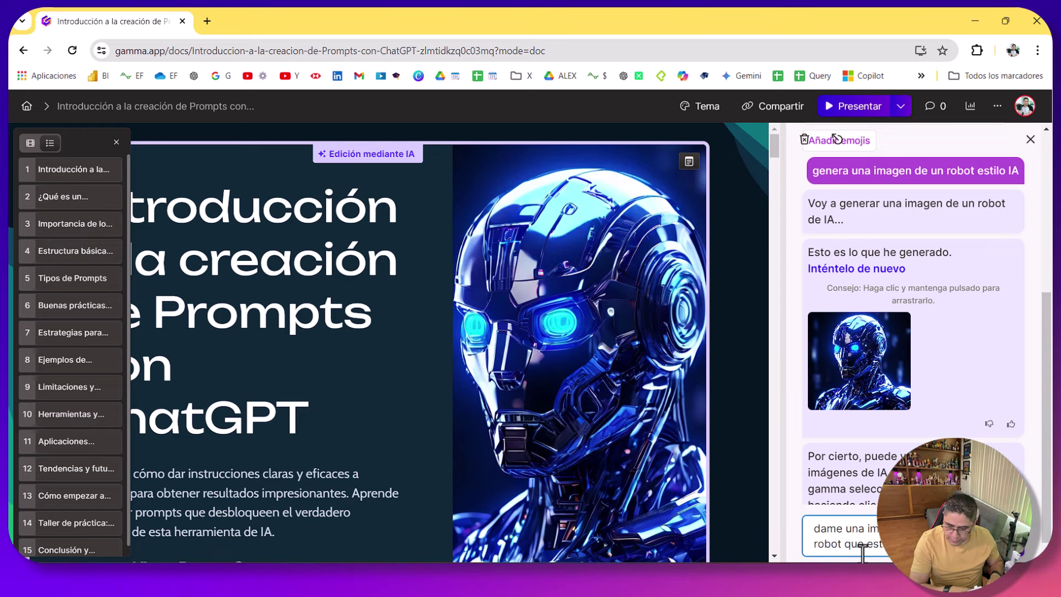
text( esta estrudiando)
key(Return)
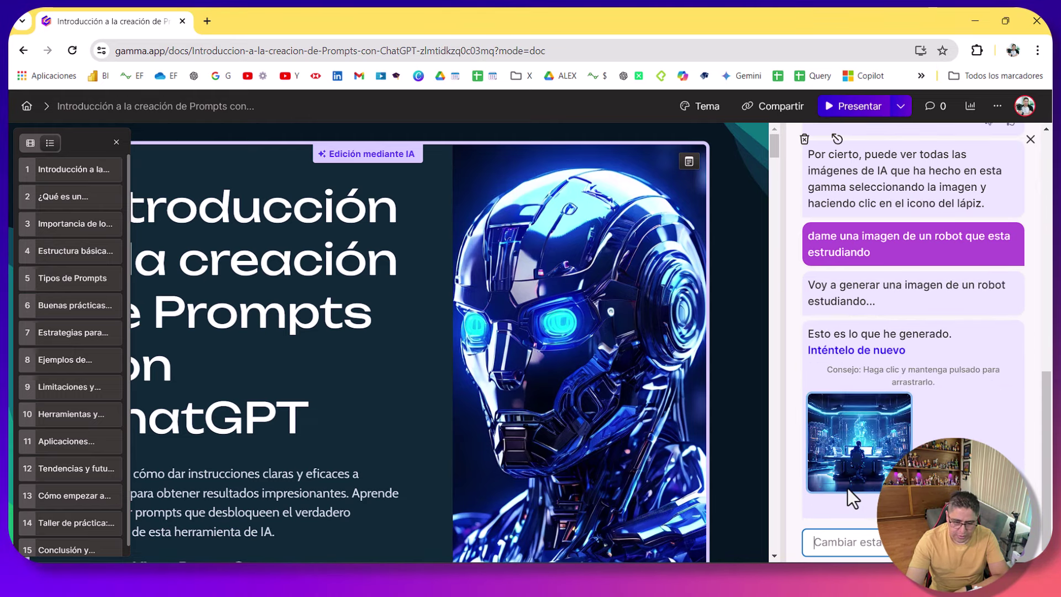
Replace the title card's robot portrait with the generated image of the studying robot and close the AI chat
drag(839, 468, 580, 354)
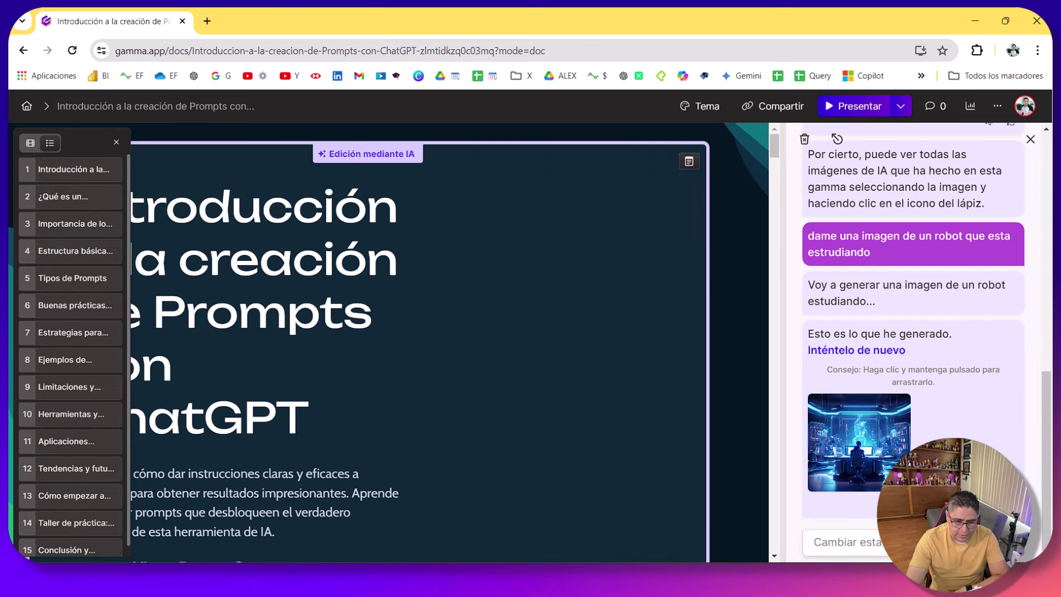
click(1030, 139)
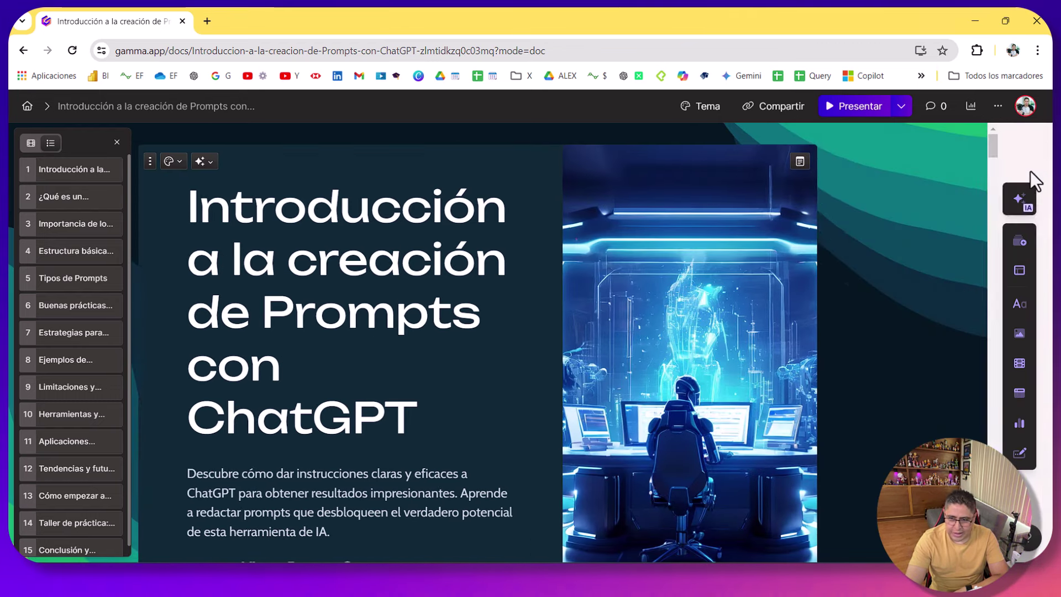
scroll(830, 423, down, 3)
scroll(900, 409, up, 2)
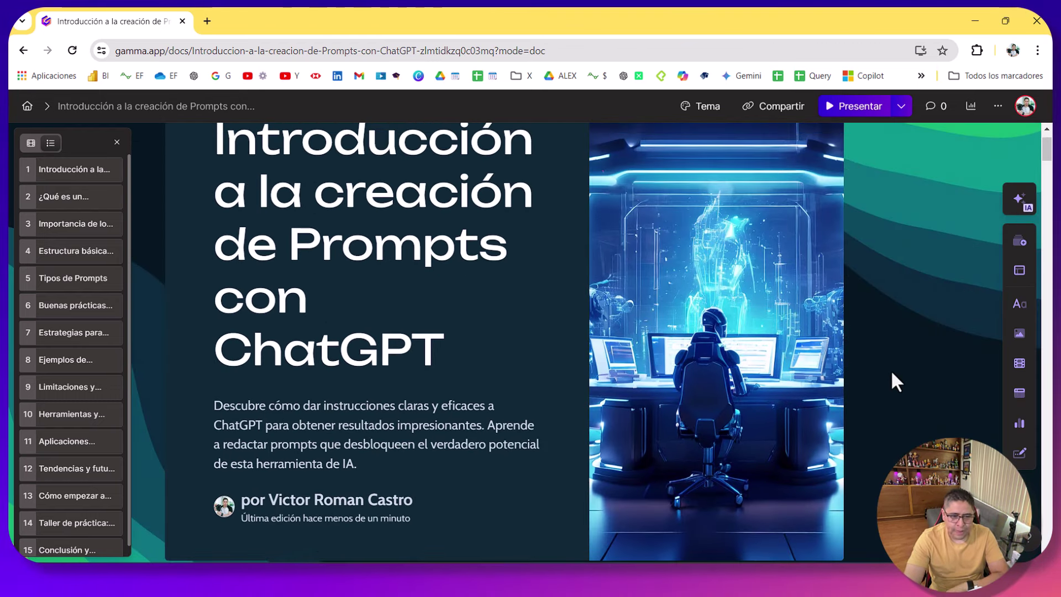
Delete the author block with the last-edited line from the title card
scroll(351, 299, down, 2)
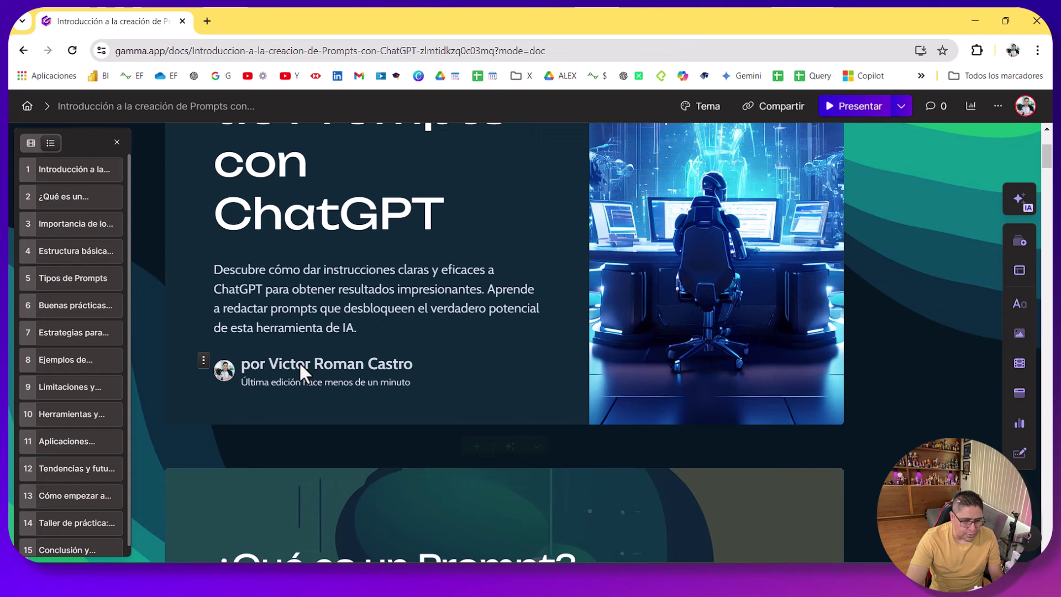
click(203, 360)
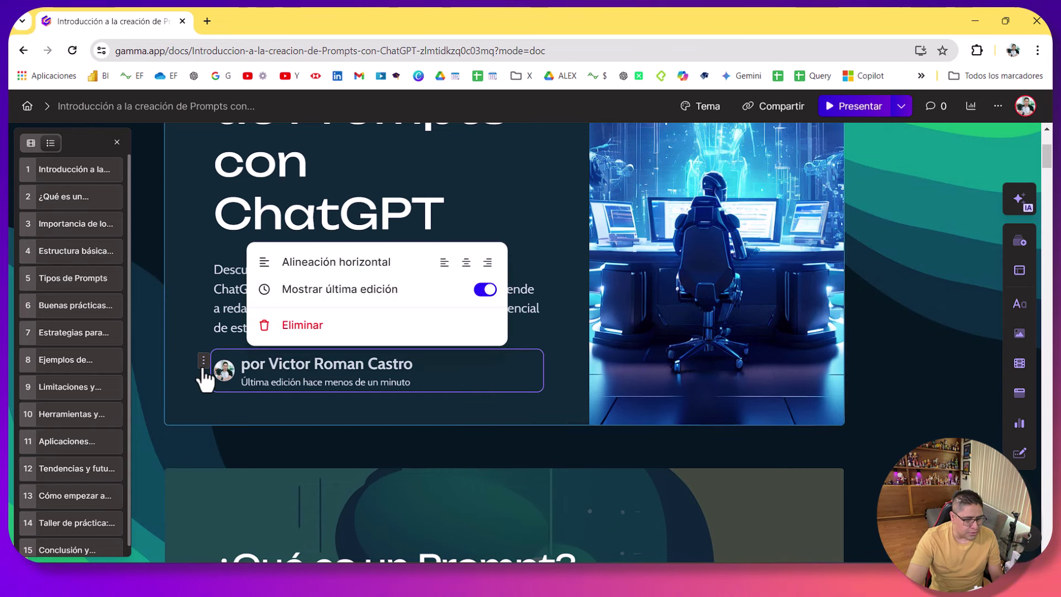
click(326, 330)
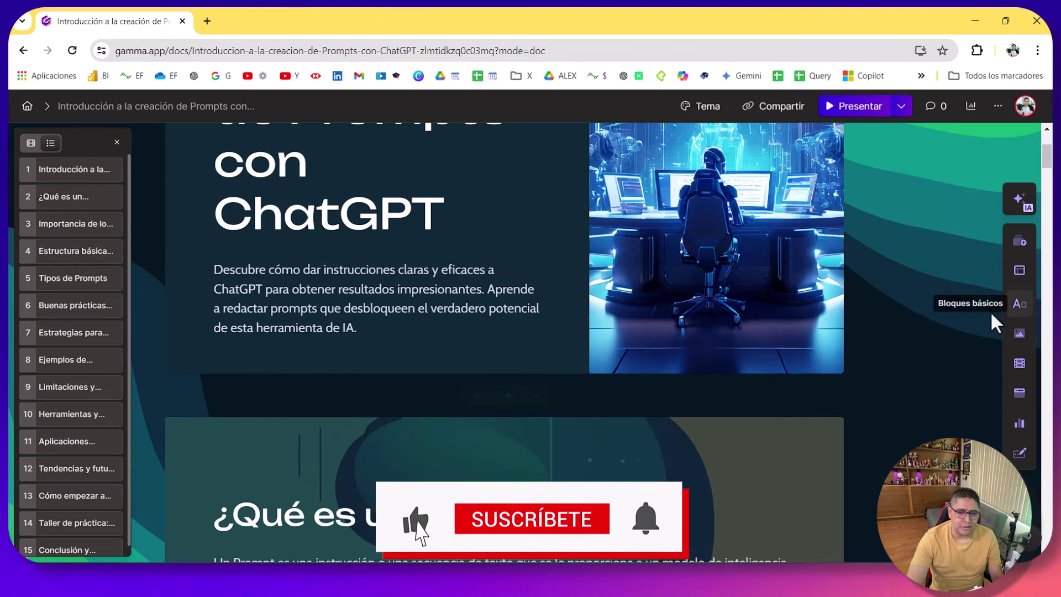
scroll(826, 328, up, 4)
scroll(854, 321, down, 5)
scroll(844, 326, up, 5)
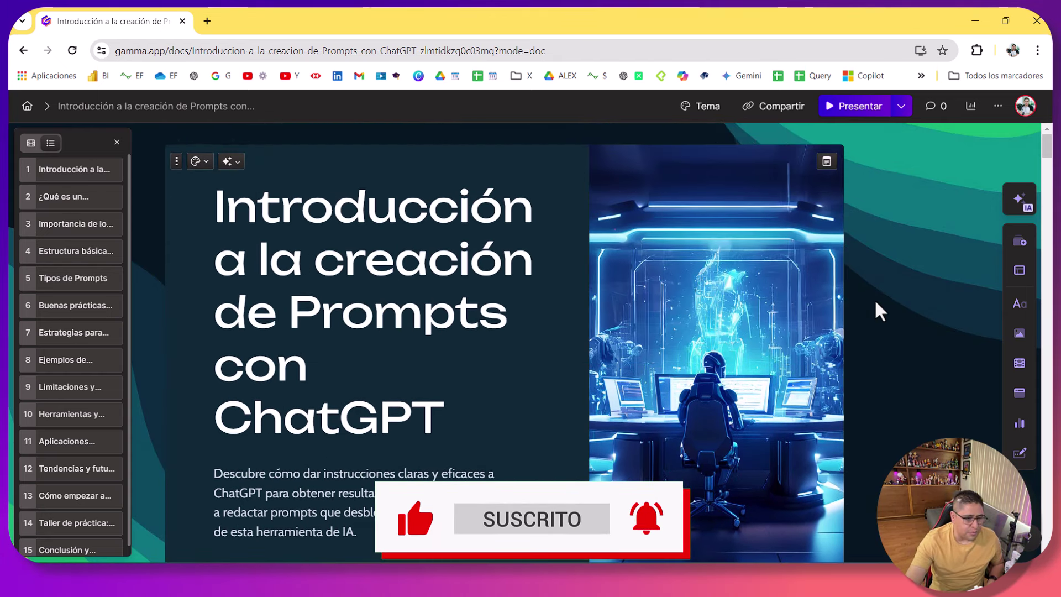
scroll(848, 343, down, 7)
scroll(784, 342, up, 7)
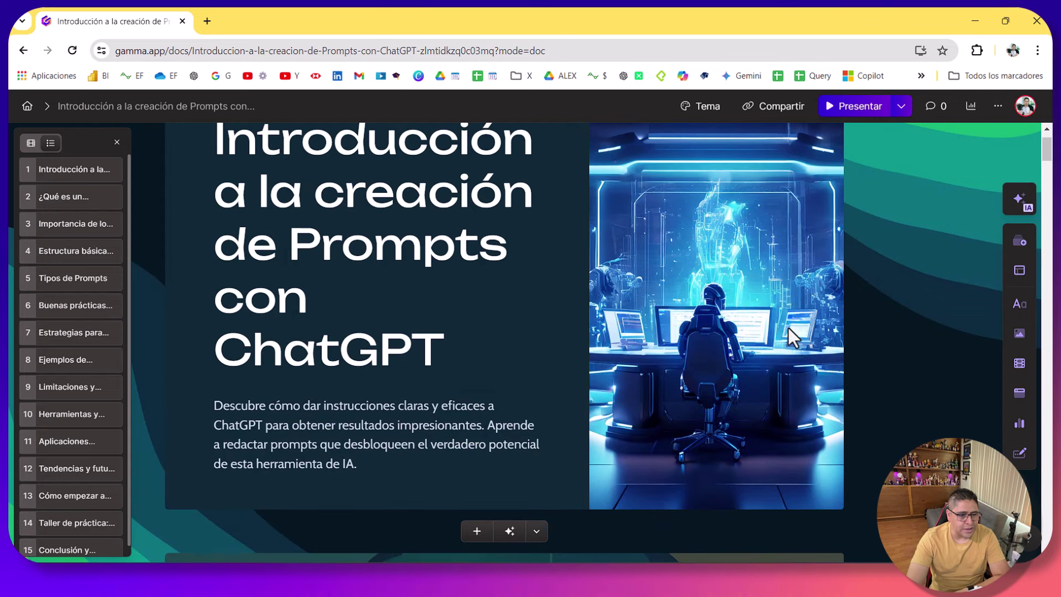
Have the AI add an image to the "¿Qué es un Prompt?" card and accept the suggested version
scroll(810, 297, up, 1)
scroll(809, 297, down, 4)
scroll(809, 298, down, 4)
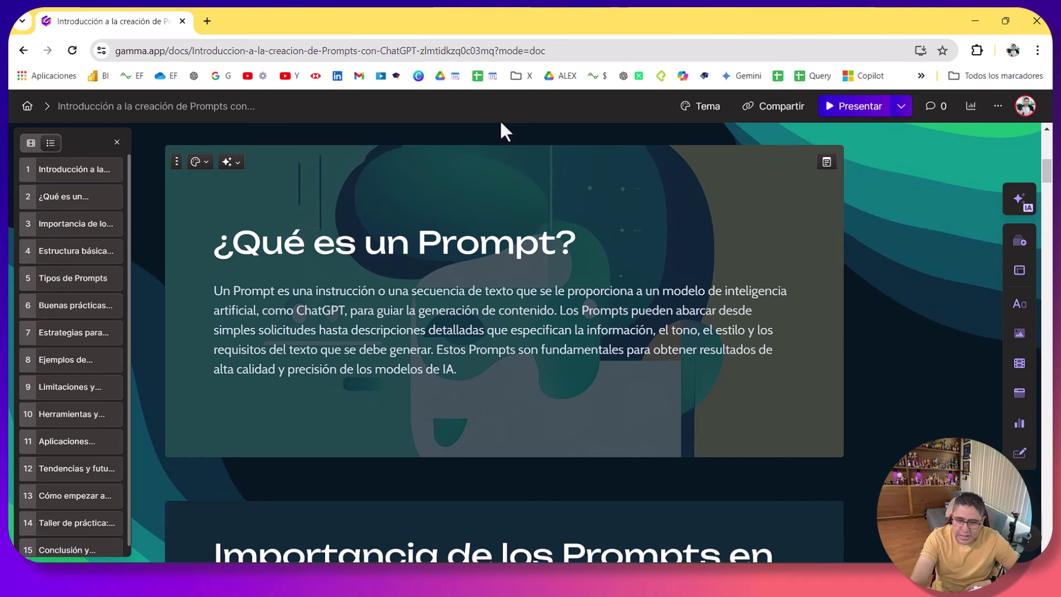
click(230, 162)
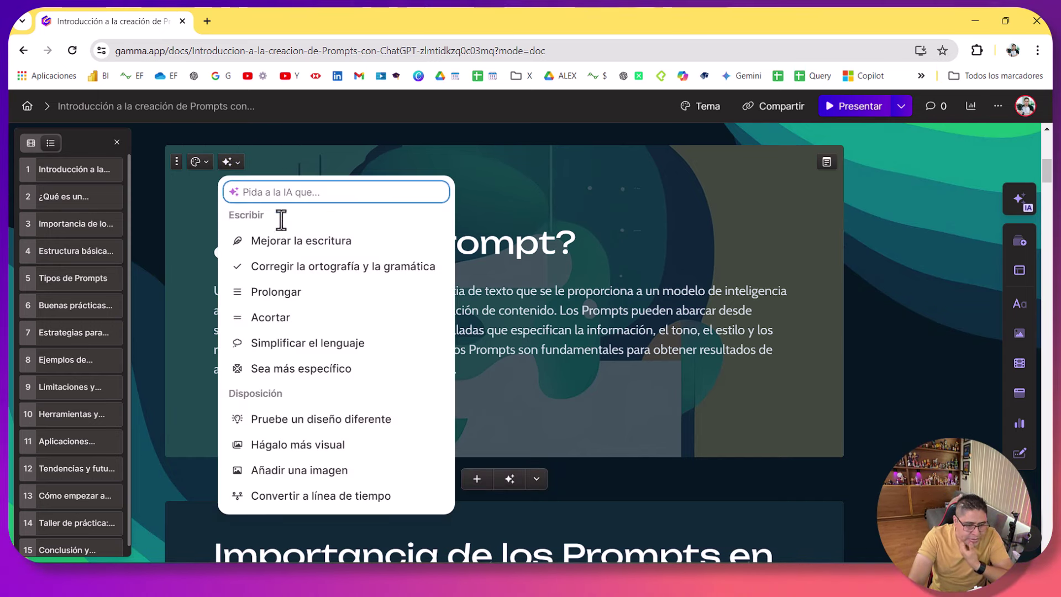
click(362, 471)
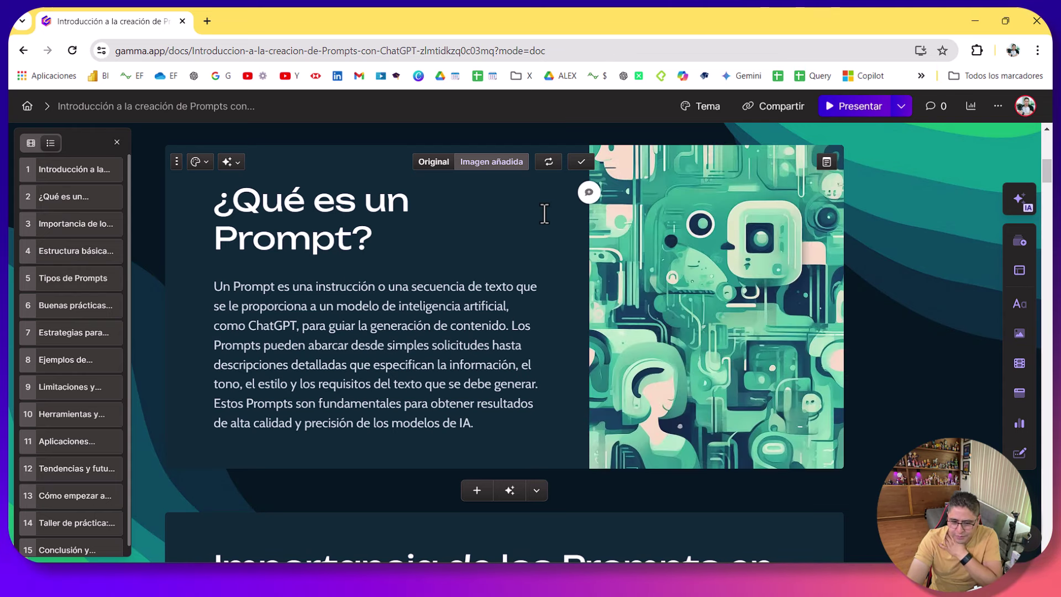
click(580, 165)
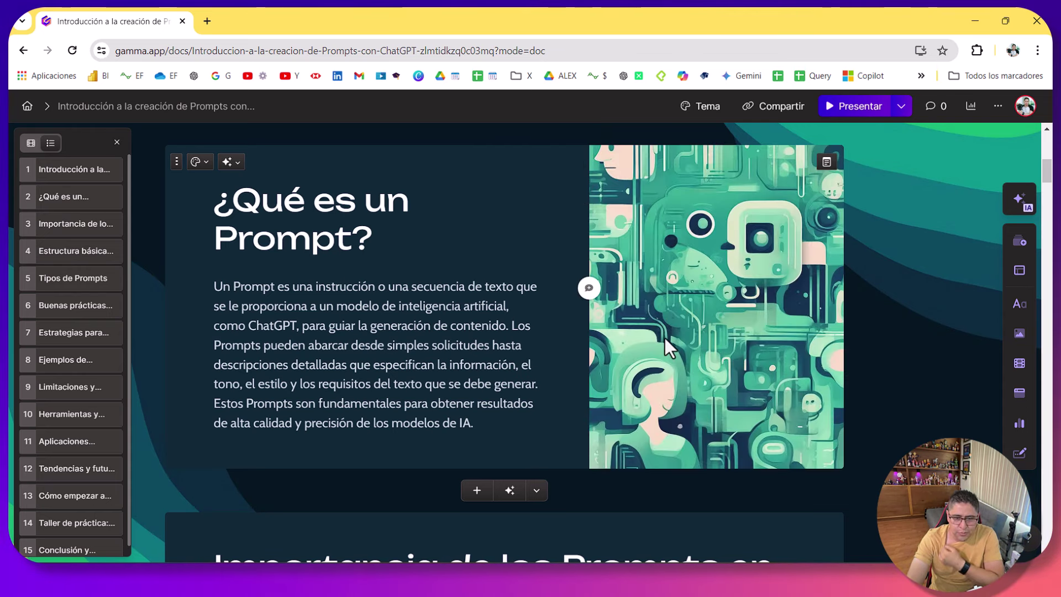
Request an image for the "¿Qué es un Prompt?" card from the AI assistant with the prompt "dame una imagen de chatgpt"
scroll(790, 260, up, 5)
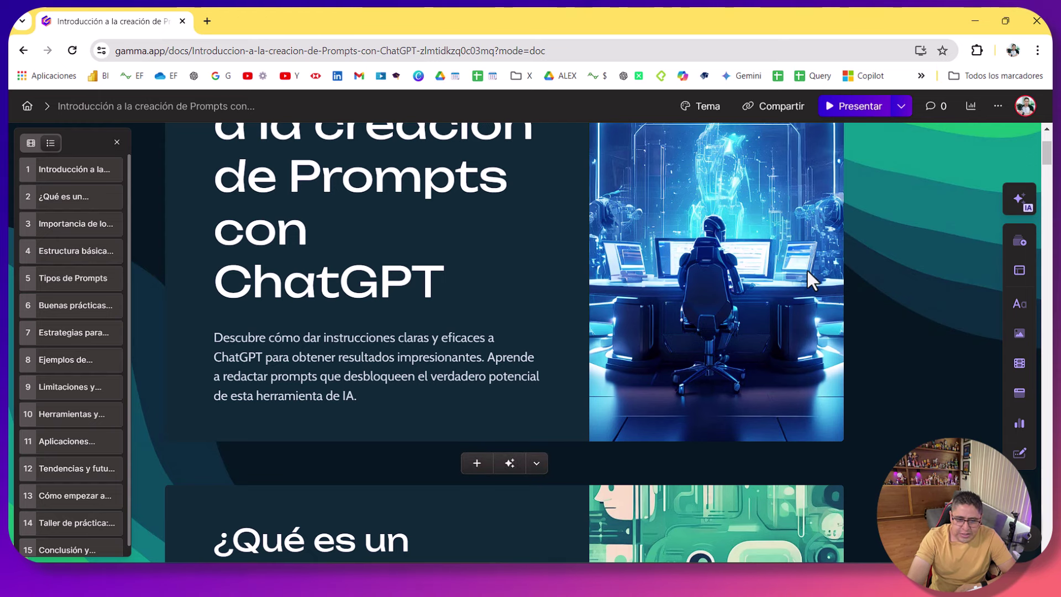
scroll(807, 267, down, 6)
click(782, 294)
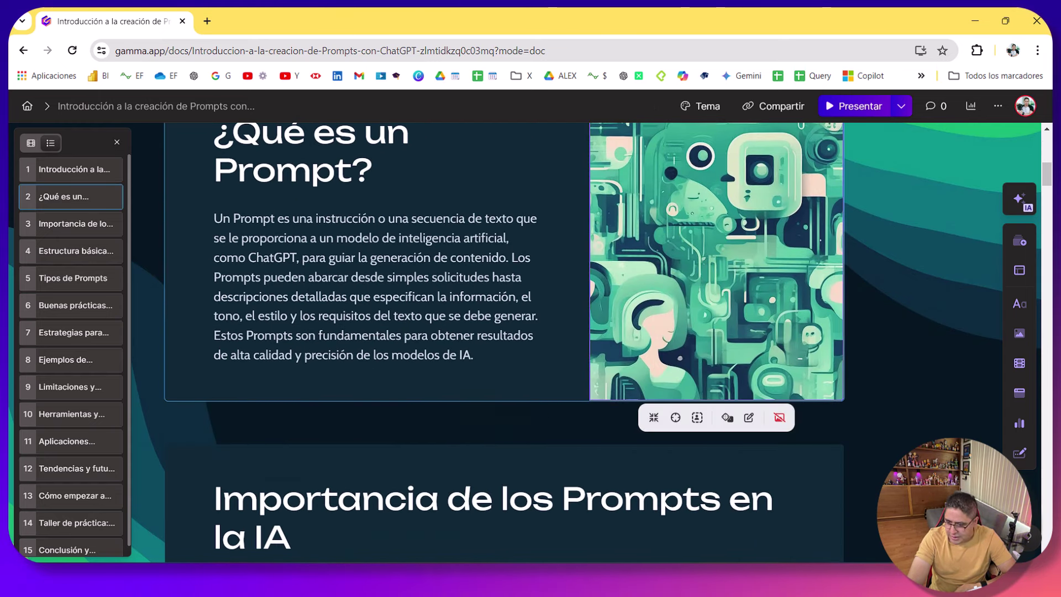
click(1021, 206)
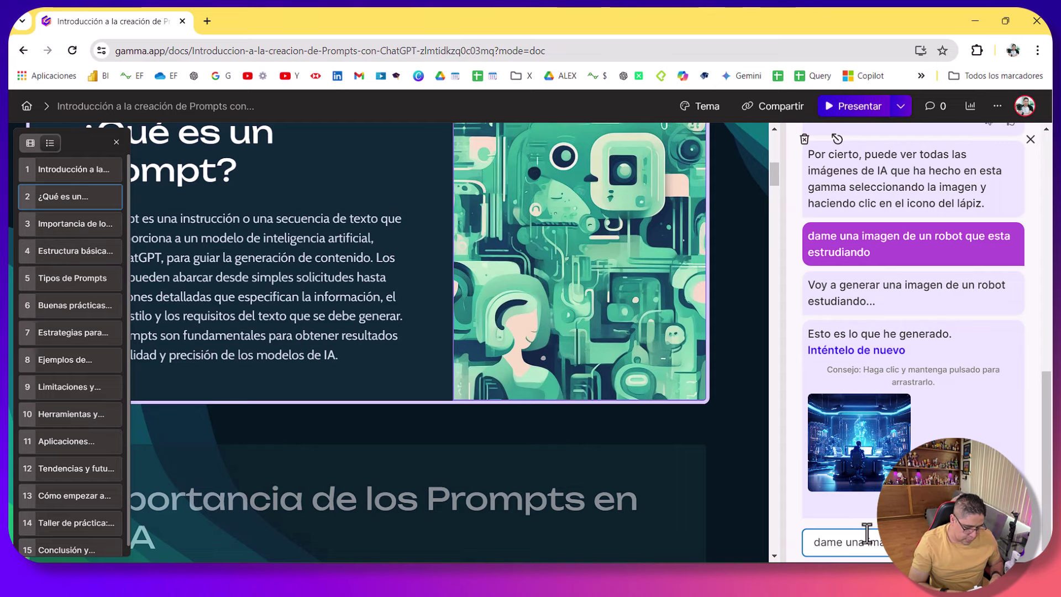
key(Return)
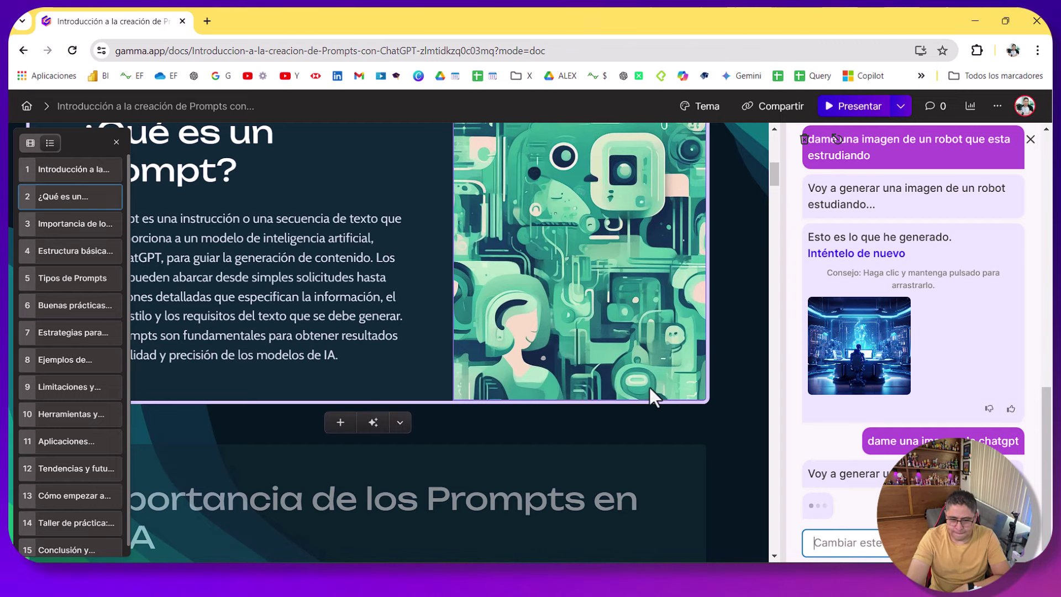
Replace the "¿Qué es un Prompt?" card's green illustration with the generated neon city image and close the AI chat
scroll(649, 385, up, 2)
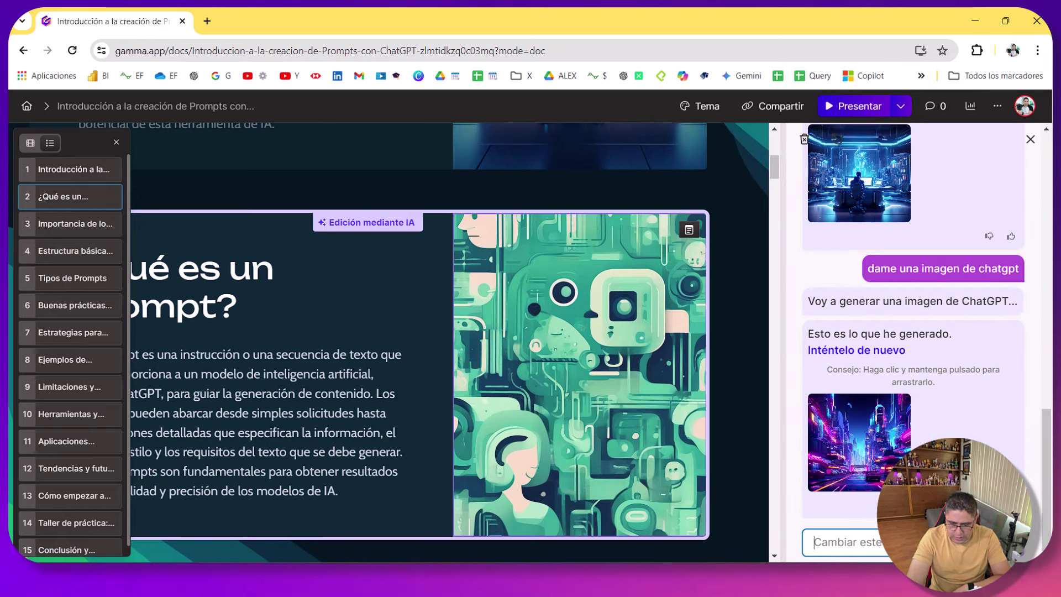
drag(856, 442, 636, 442)
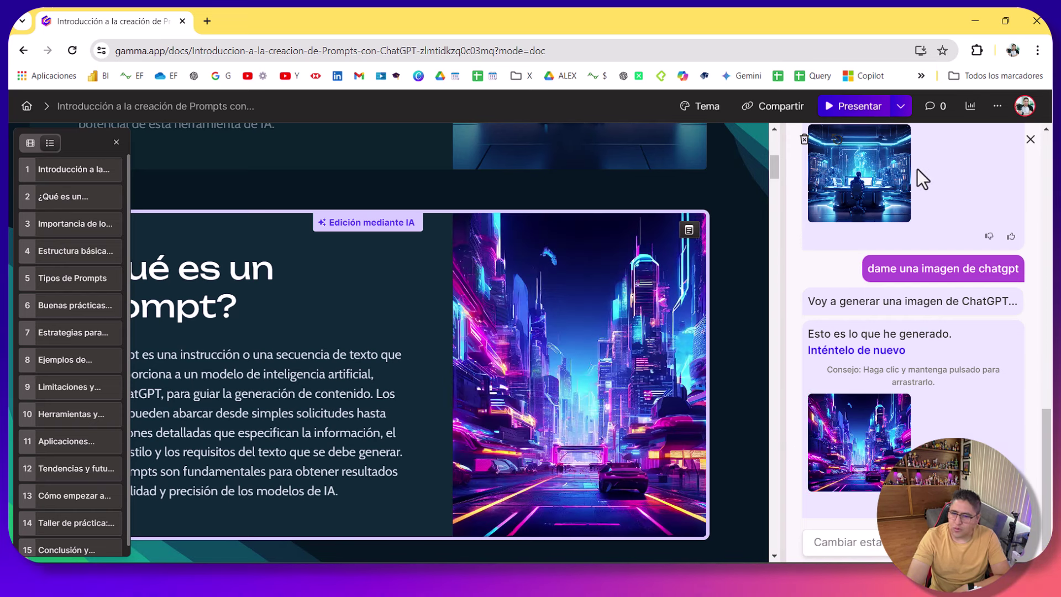
click(1031, 140)
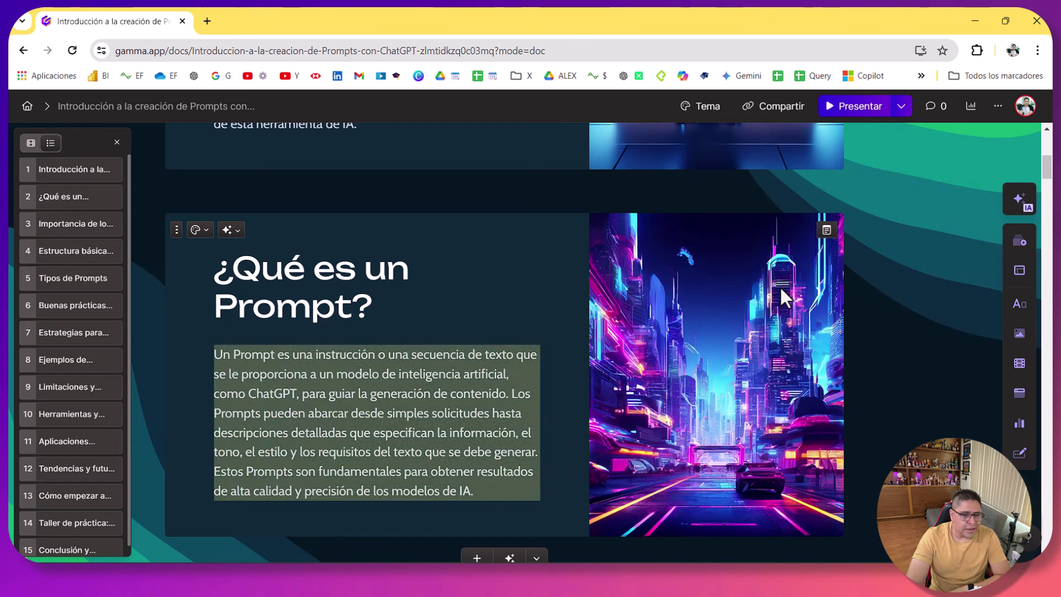
scroll(868, 309, up, 5)
scroll(874, 273, down, 8)
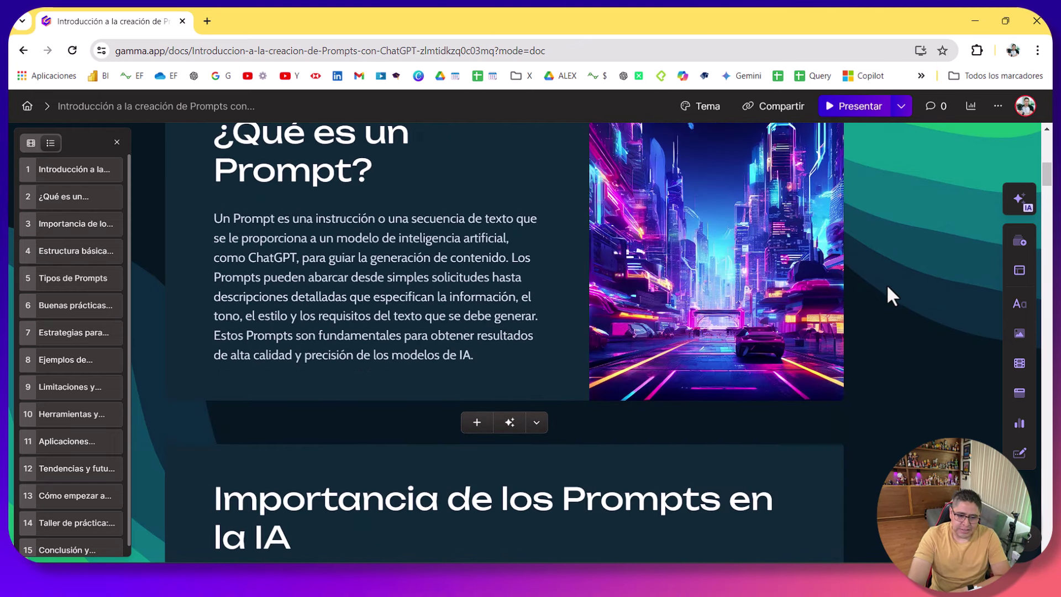
scroll(886, 283, down, 4)
scroll(899, 264, down, 1)
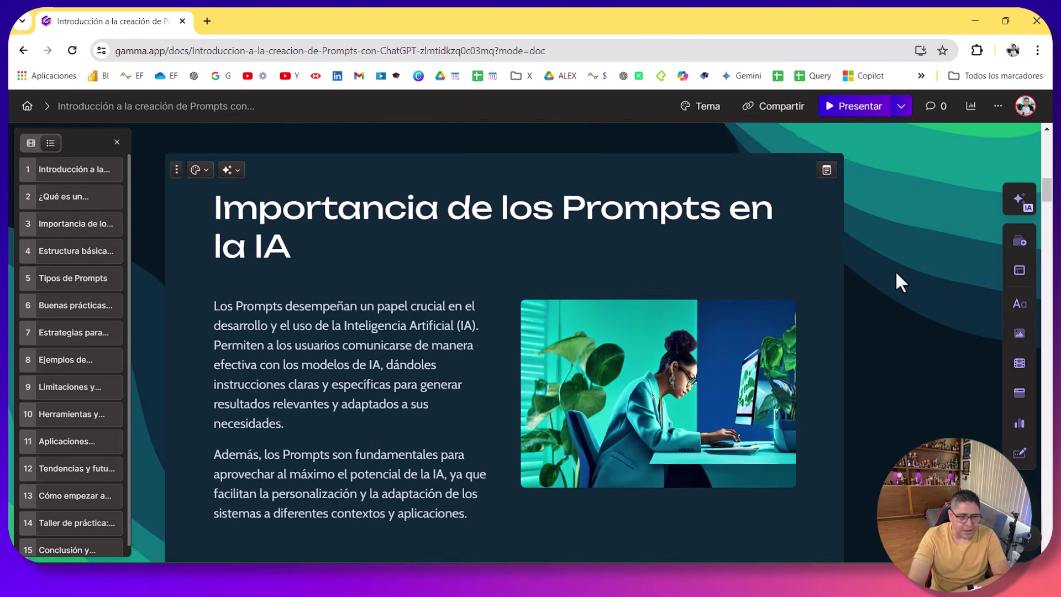
scroll(883, 263, down, 2)
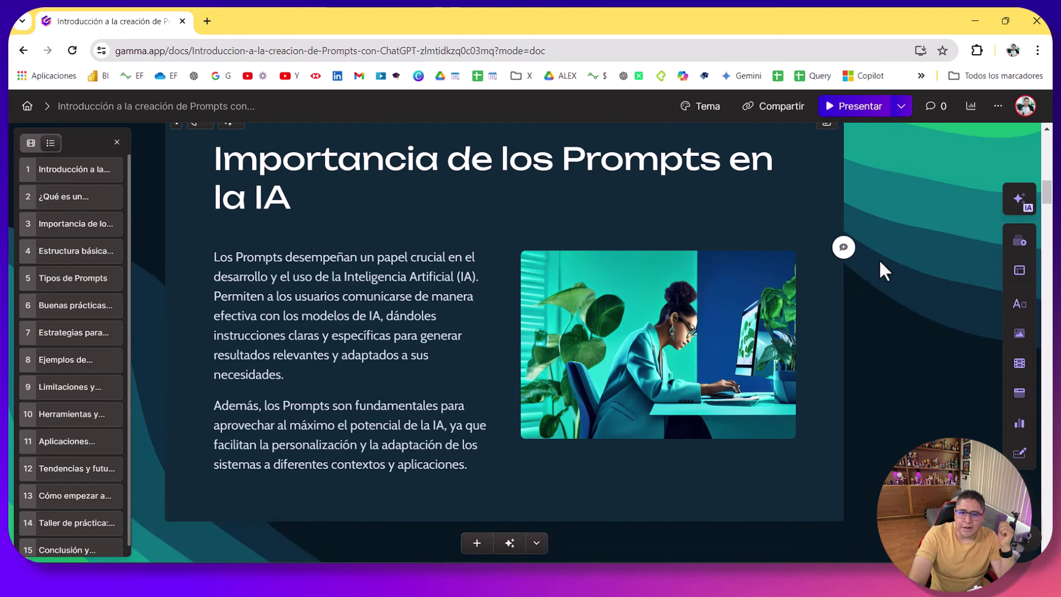
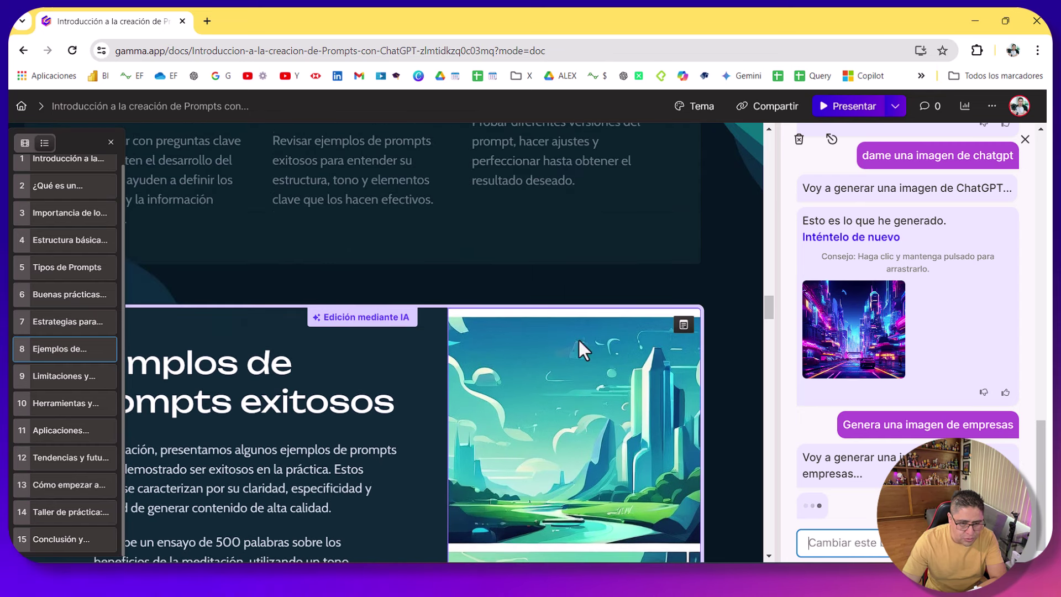
Replace the landscape image on the "Ejemplos de Prompts exitosos" card with the image generated from "Genera una imagen de empresas"
scroll(575, 353, down, 5)
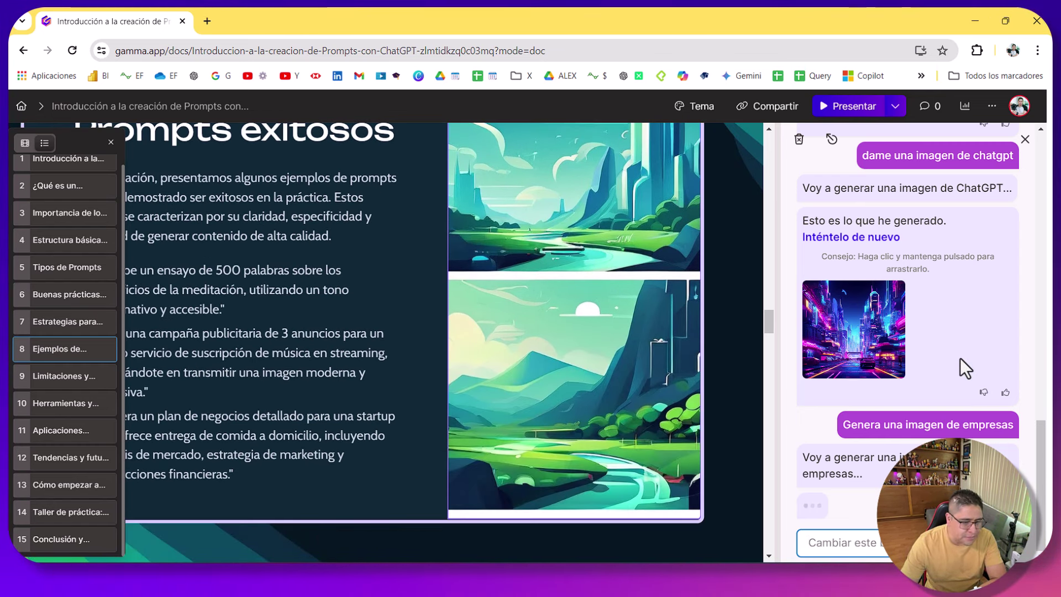
drag(854, 447, 677, 450)
mouse_move(730, 542)
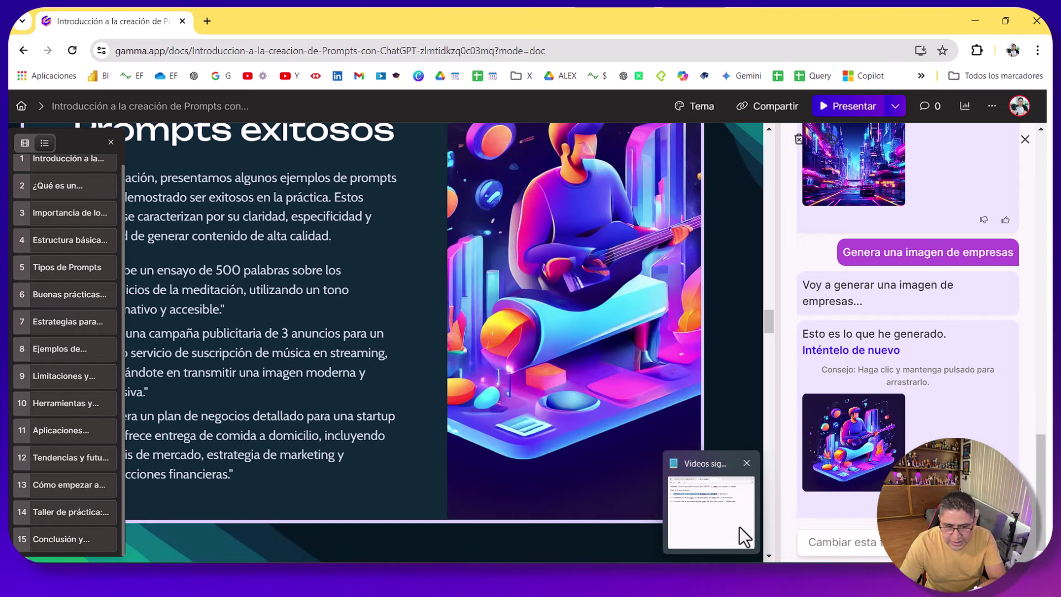
scroll(652, 423, up, 2)
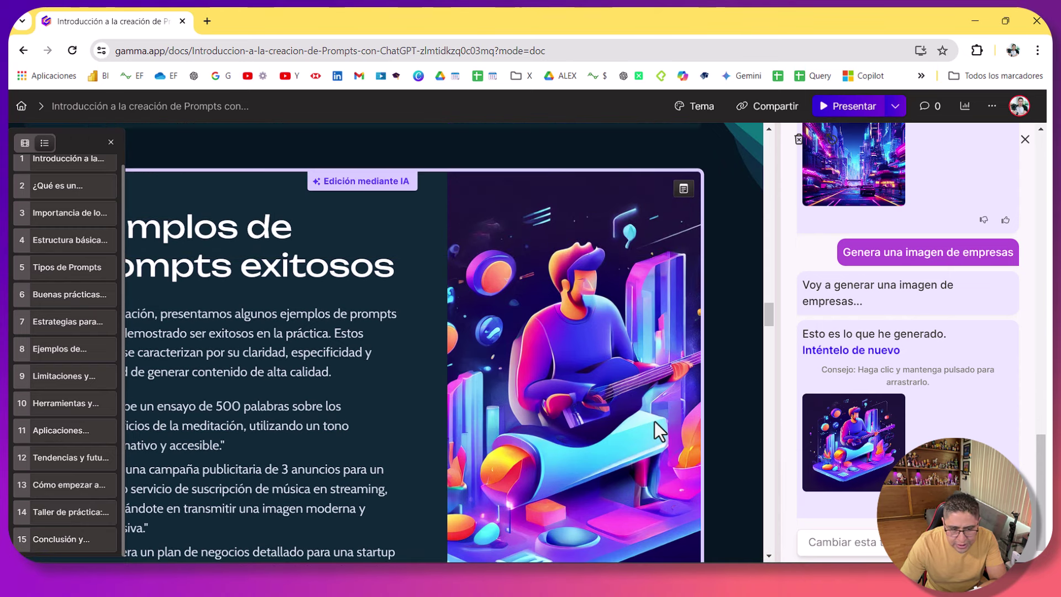
Replace the picture on the "Ejemplos de Prompts exitosos" card with an AI image generated from "Genera una imagen que represente a la IA trabajando"
scroll(660, 428, down, 1)
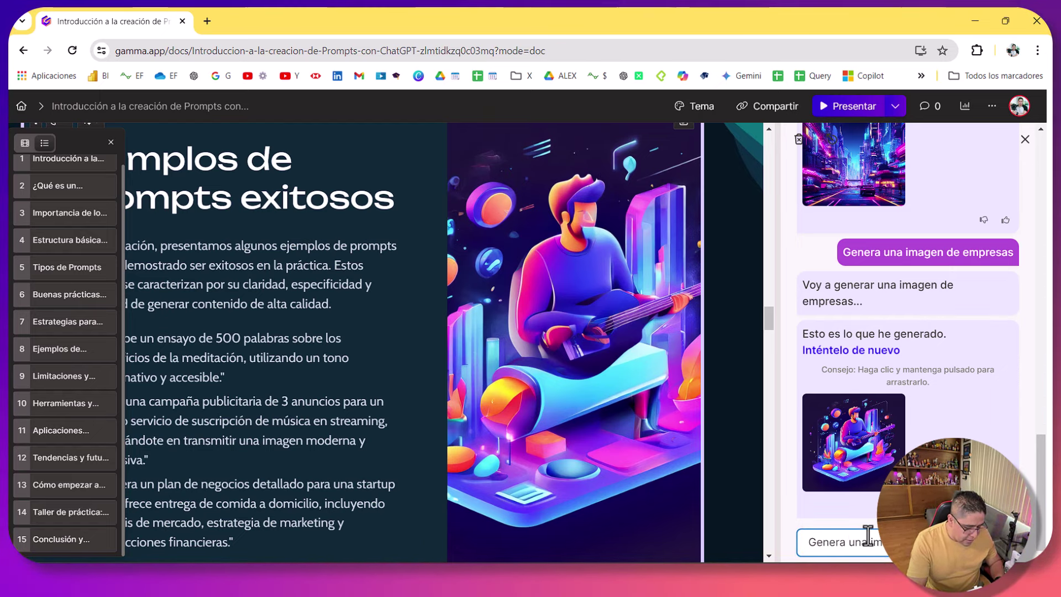
text(represent)
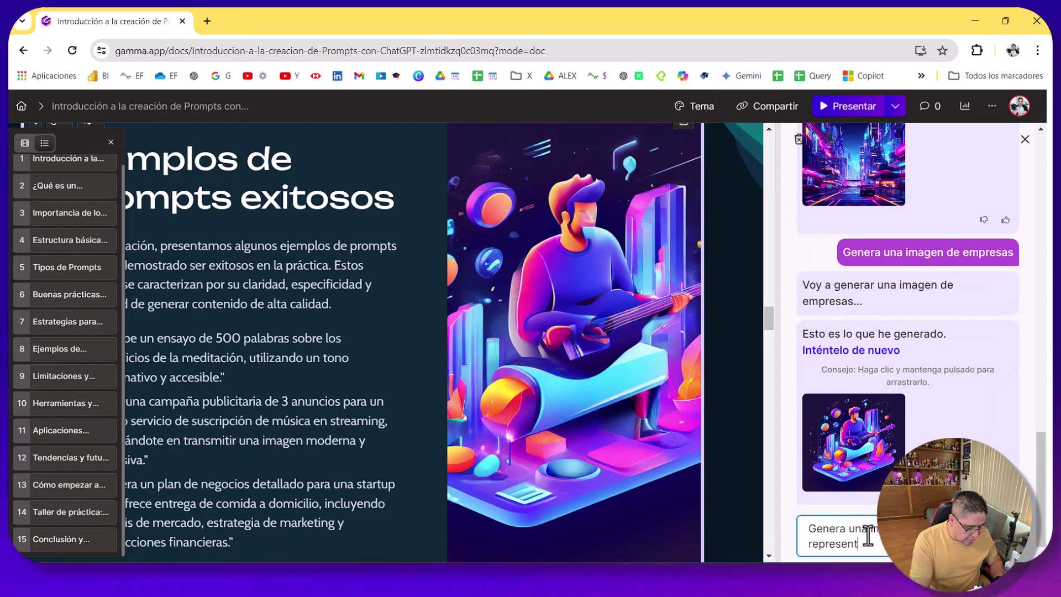
text(e la)
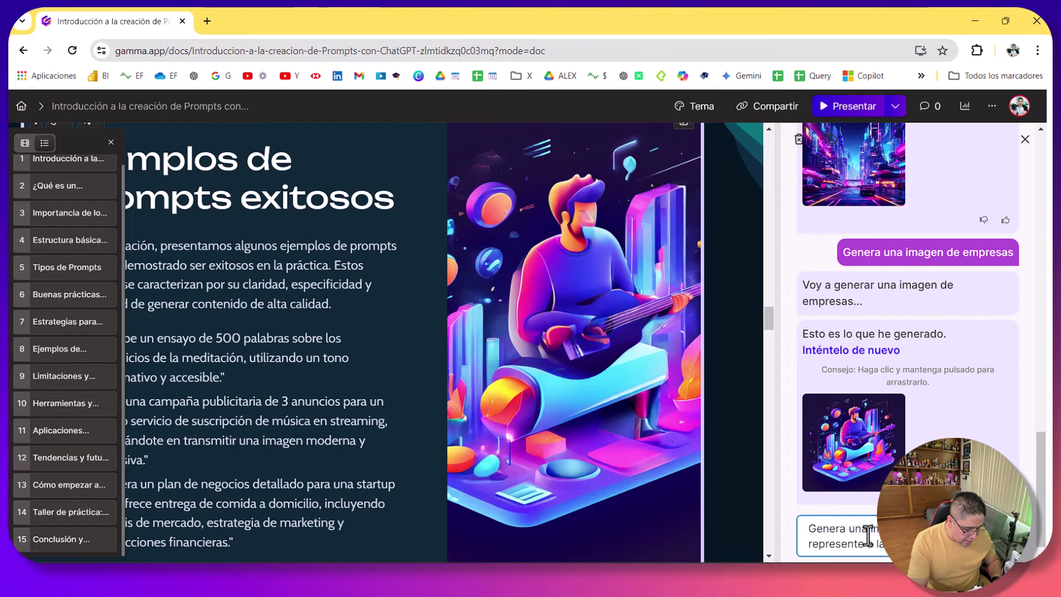
text( IA trabajando)
key(Return)
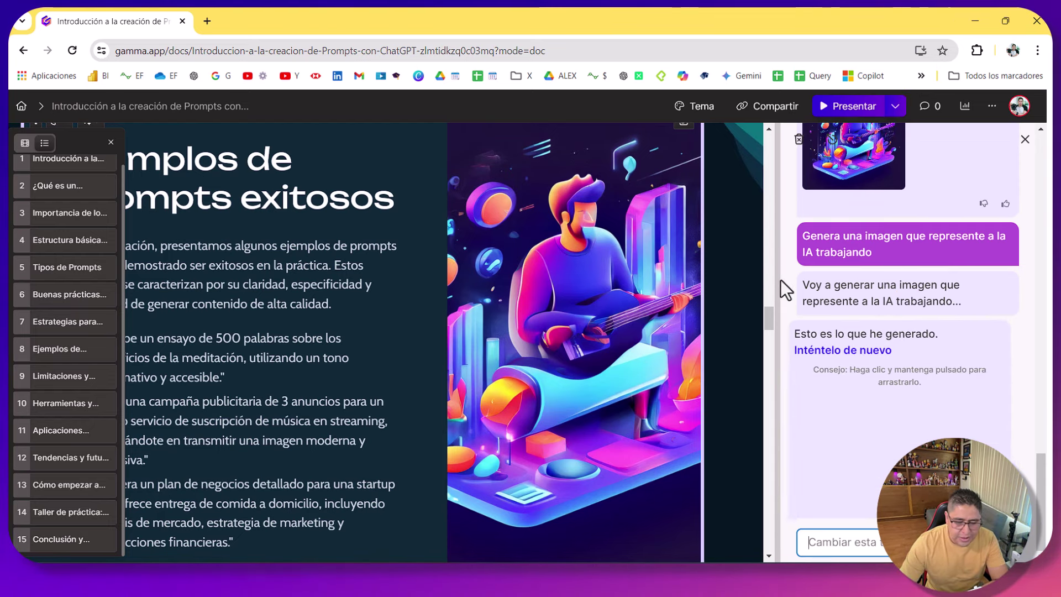
drag(838, 442, 602, 412)
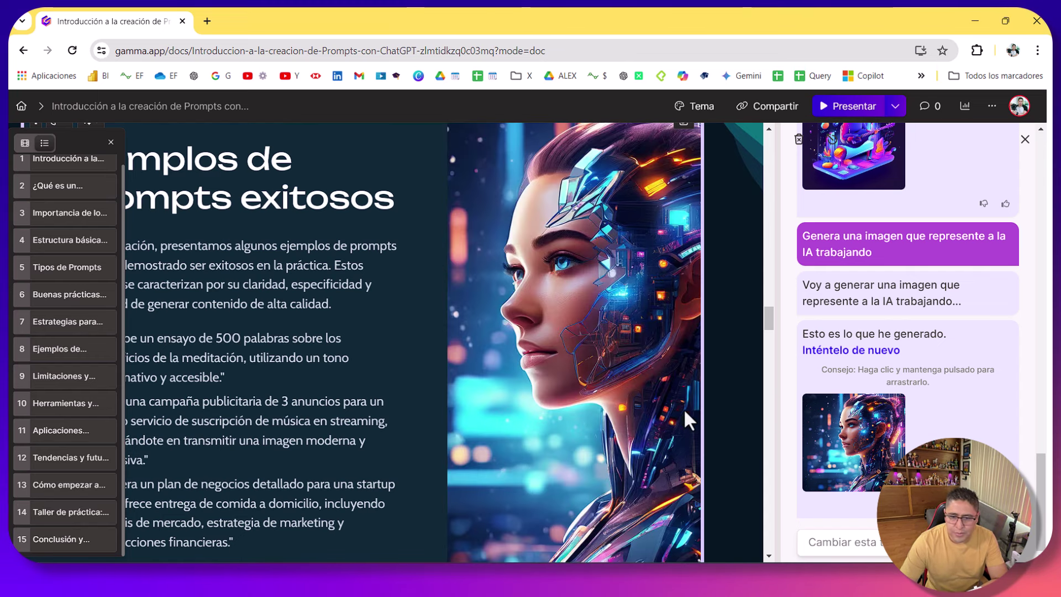
Return to the presentation's title card and close the AI chat
scroll(684, 420, up, 15)
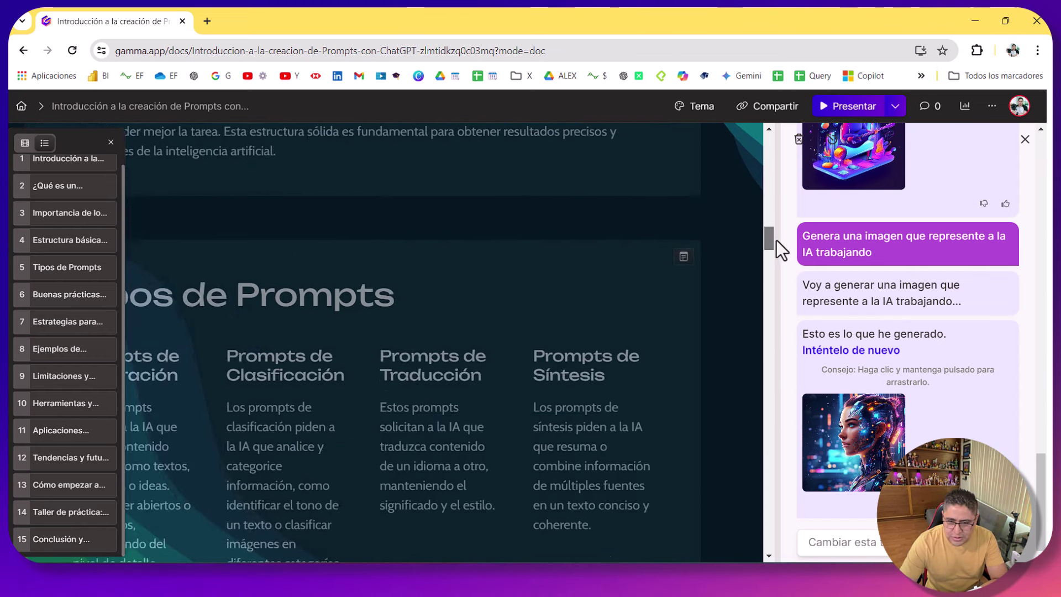
drag(776, 240, 774, 111)
scroll(992, 230, up, 15)
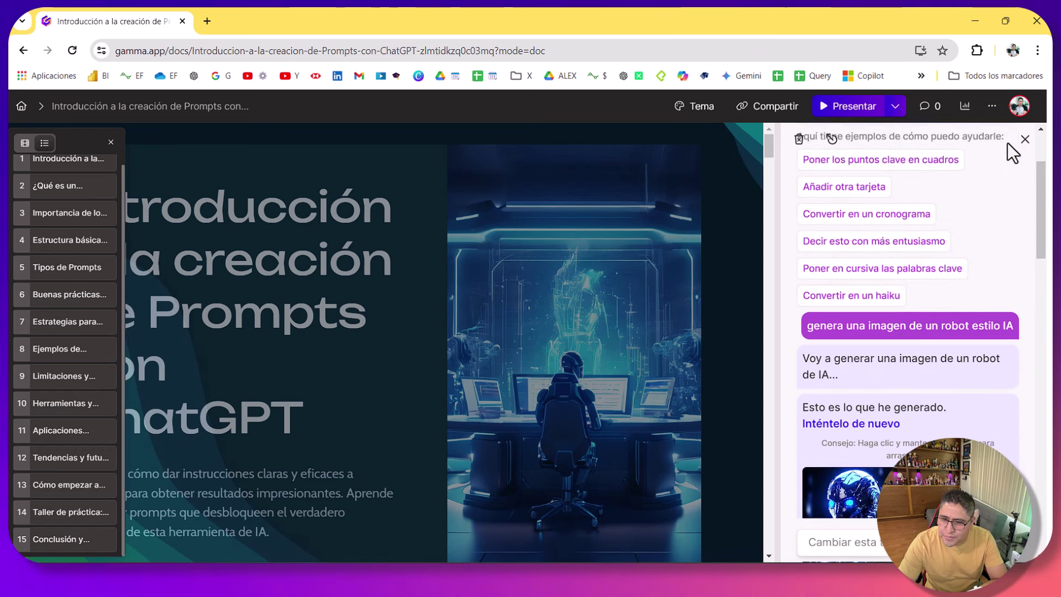
scroll(1006, 142, up, 3)
click(1023, 140)
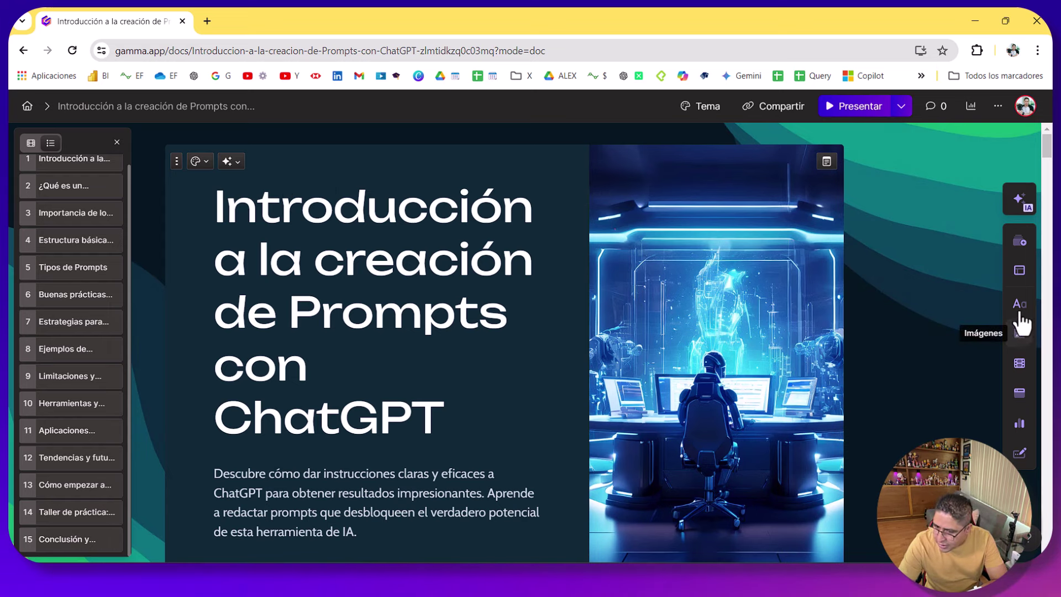
click(1022, 203)
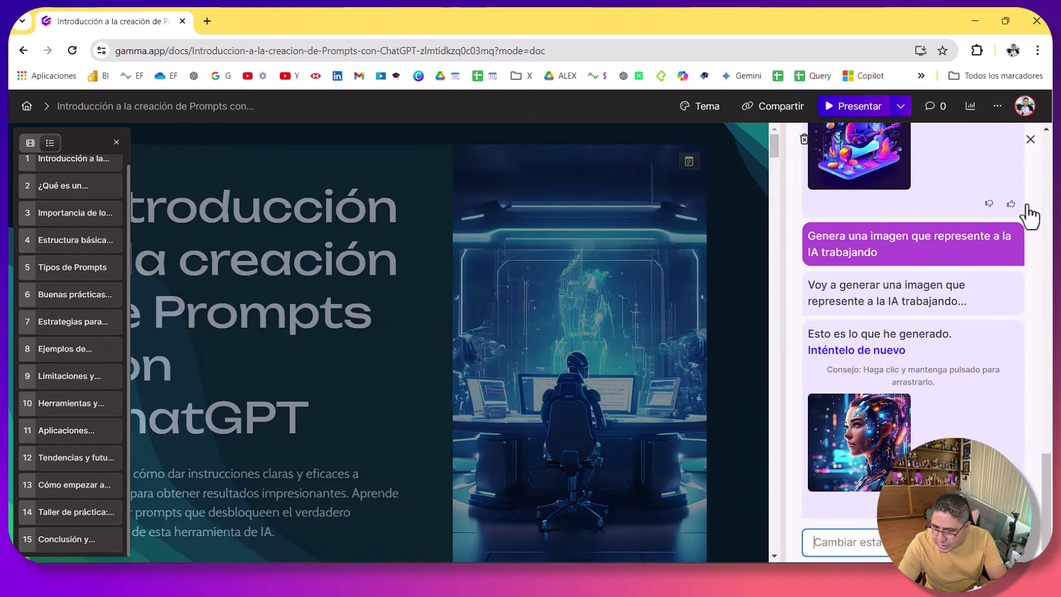
click(1030, 140)
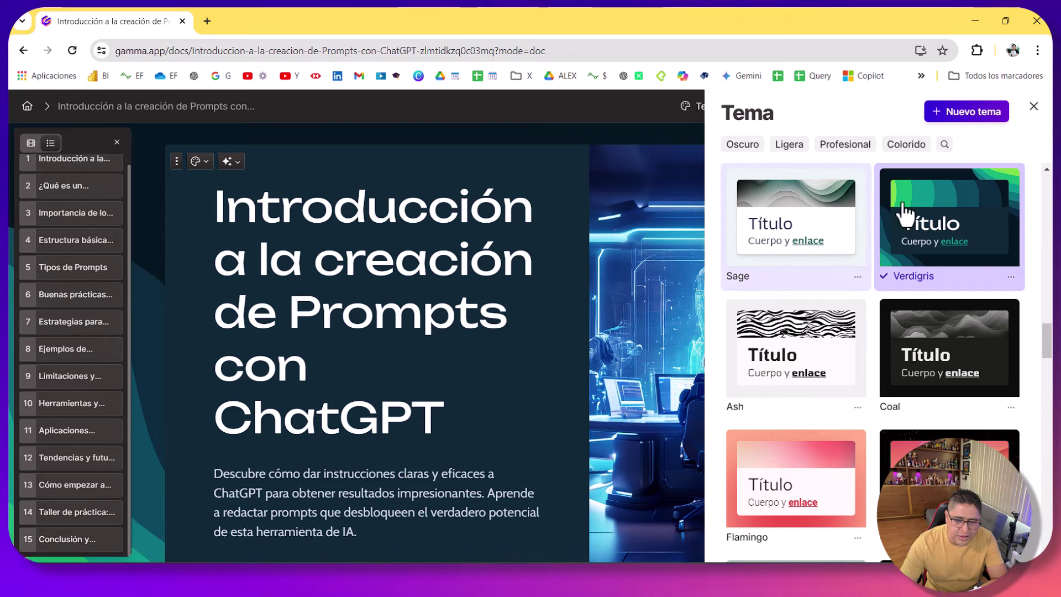
Apply the Aurora theme to the presentation and close the theme picker
scroll(940, 338, down, 10)
scroll(954, 336, down, 10)
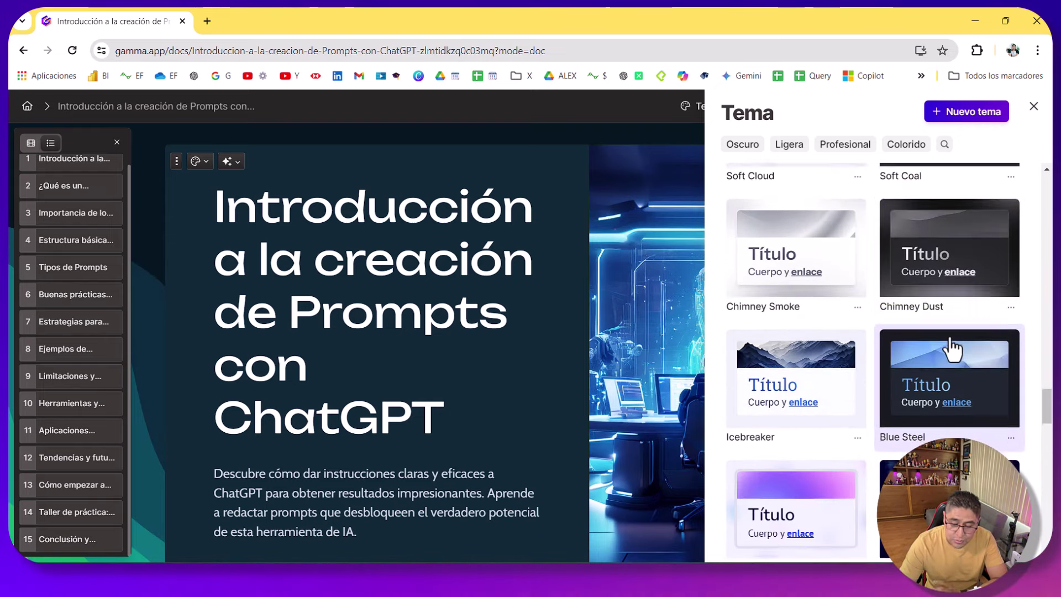
scroll(973, 368, down, 9)
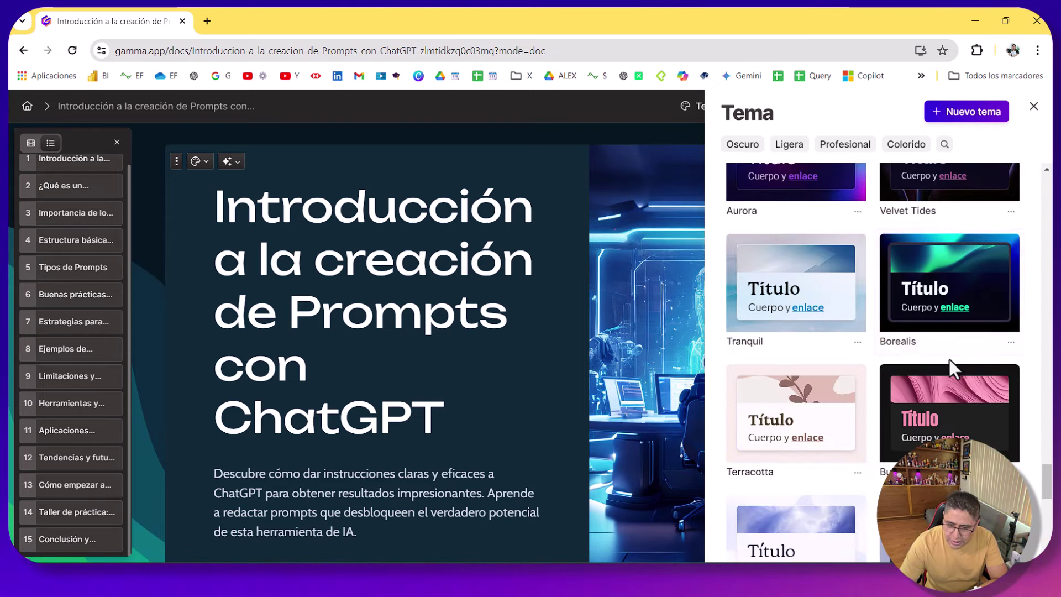
scroll(961, 376, up, 4)
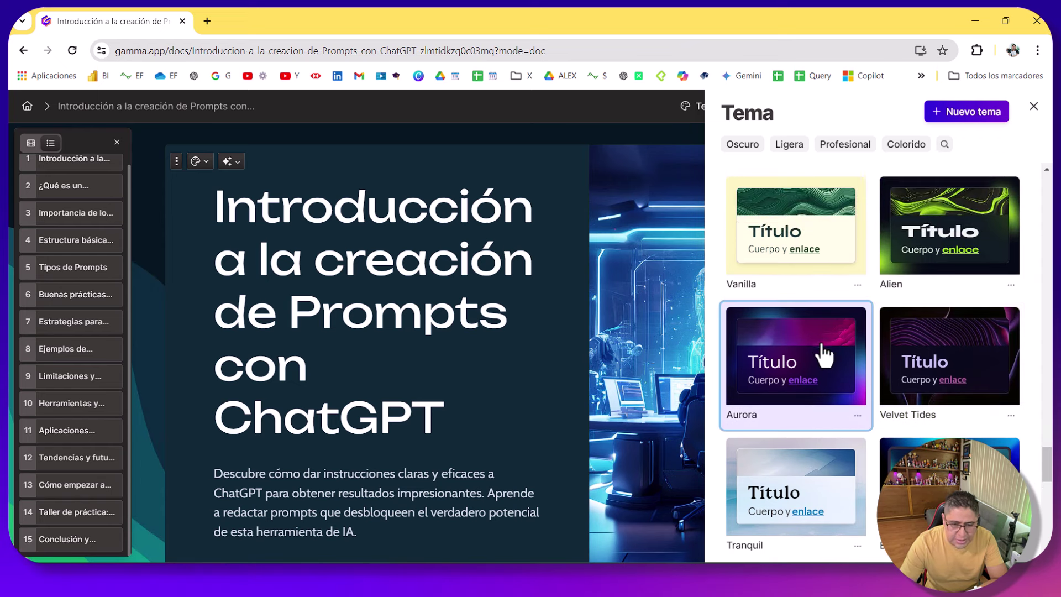
click(798, 409)
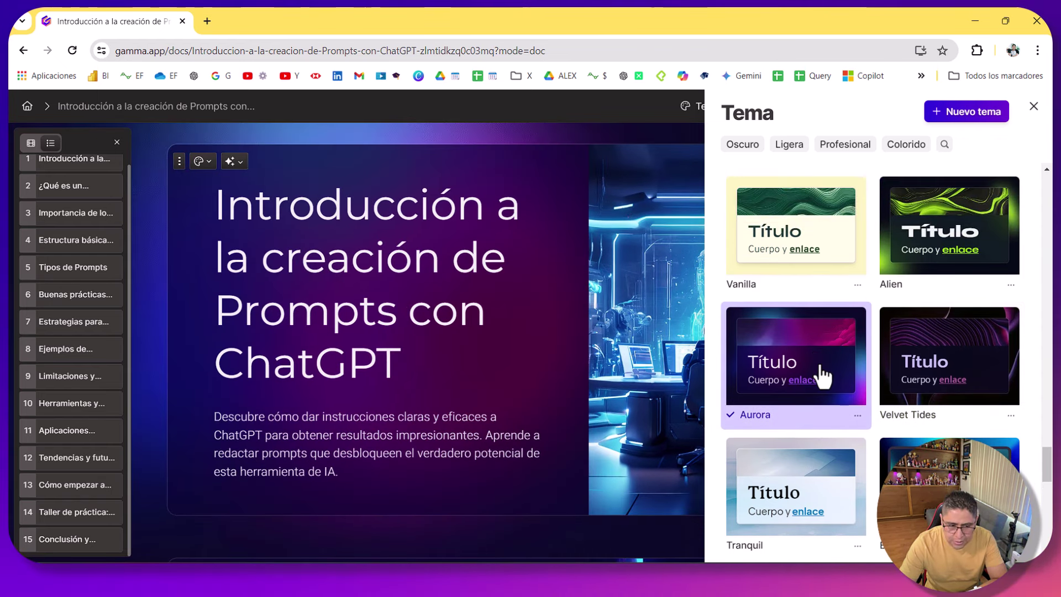
click(1032, 108)
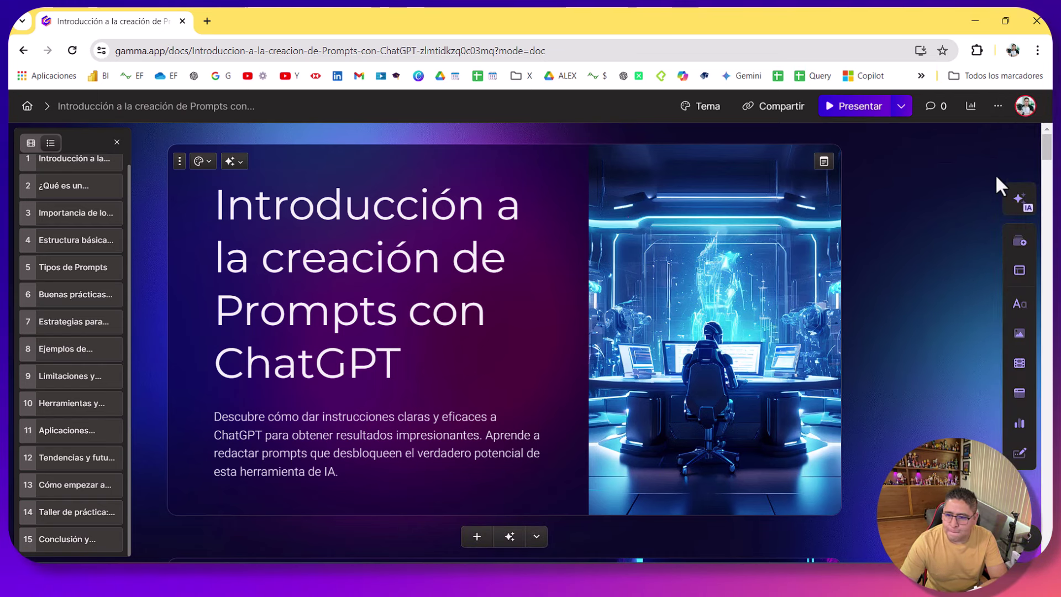
Review the design and images of the cards from the title through "Herramientas y recursos para crear Prompts"
scroll(1046, 163, down, 5)
scroll(1047, 147, up, 5)
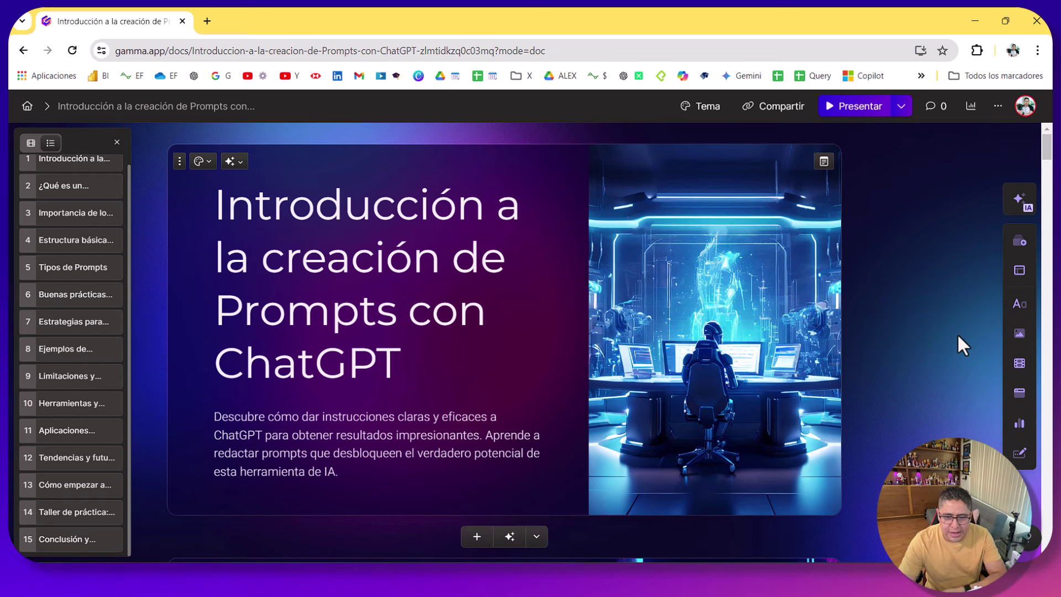
scroll(944, 330, down, 10)
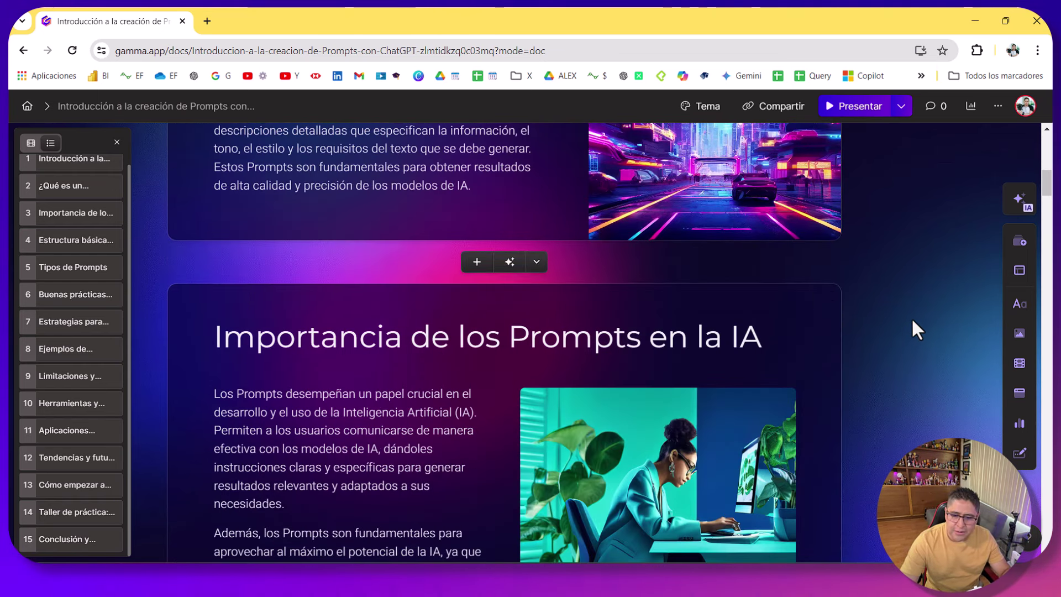
scroll(909, 316, down, 15)
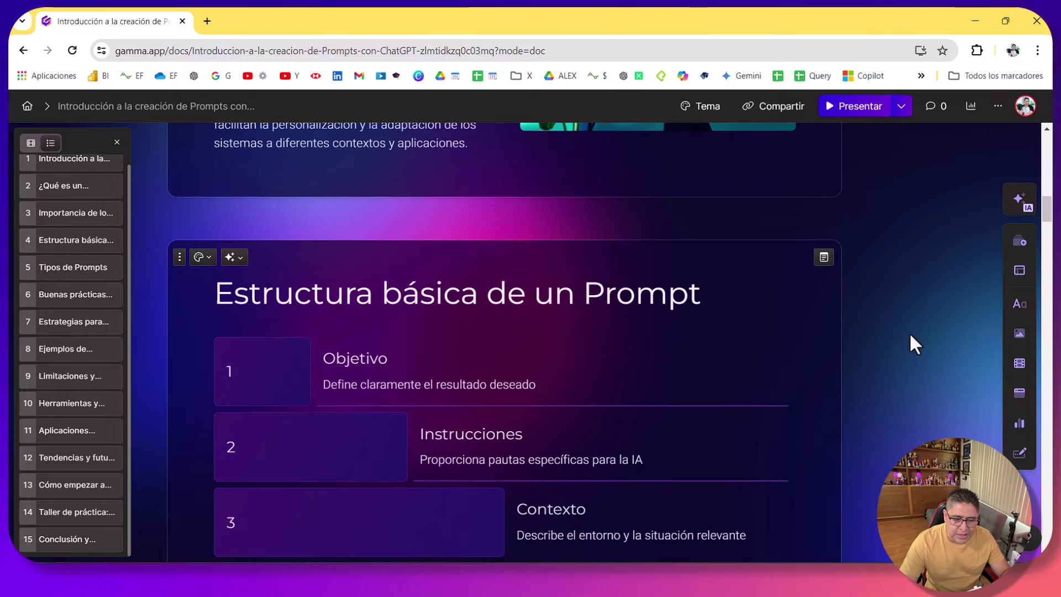
scroll(911, 339, down, 15)
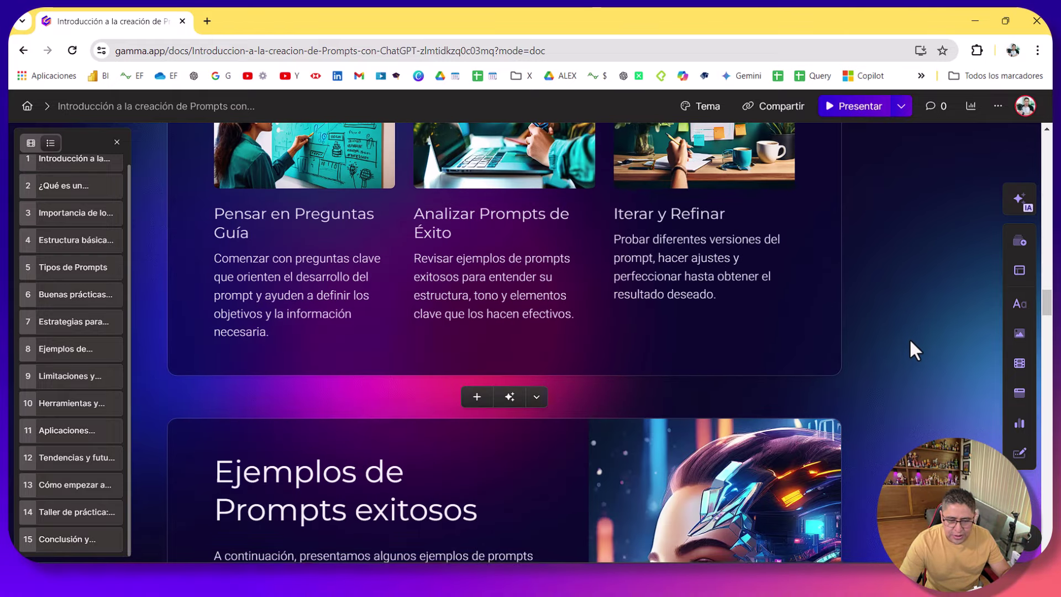
scroll(903, 360, down, 2)
scroll(857, 366, up, 2)
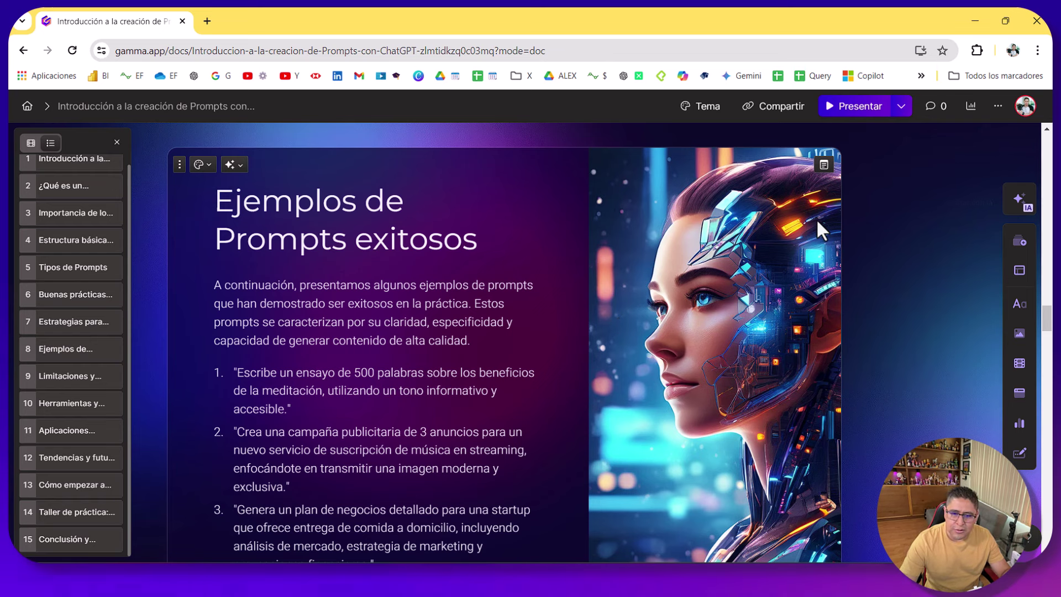
scroll(844, 227, down, 10)
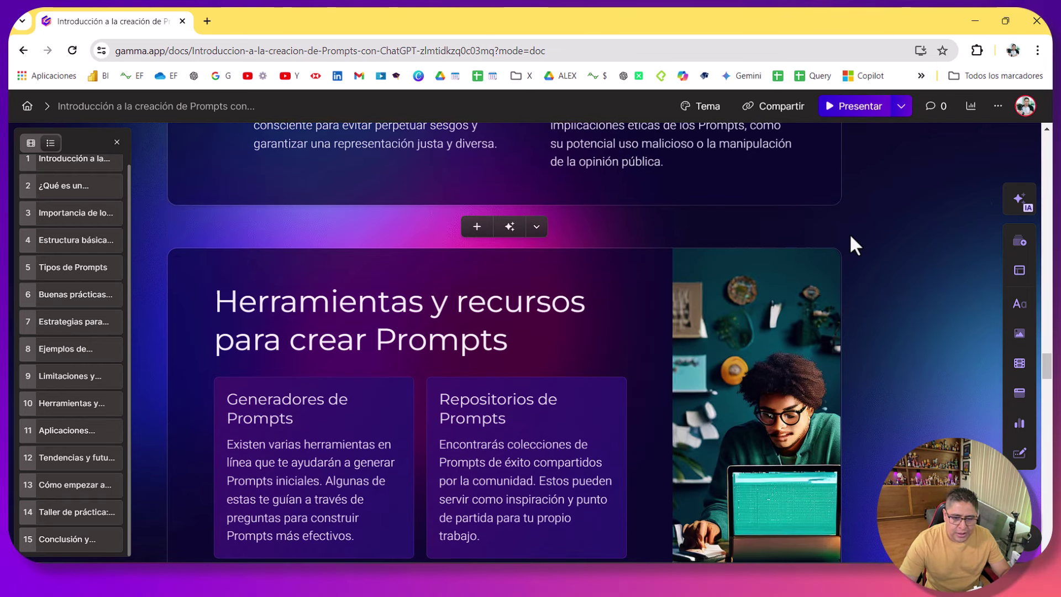
scroll(849, 234, down, 3)
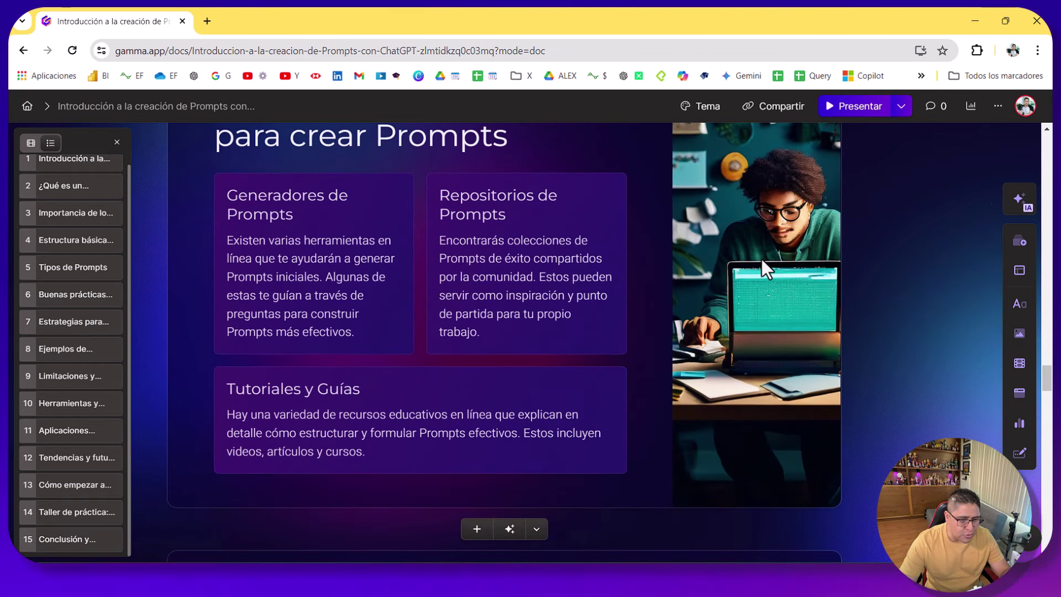
scroll(677, 360, up, 2)
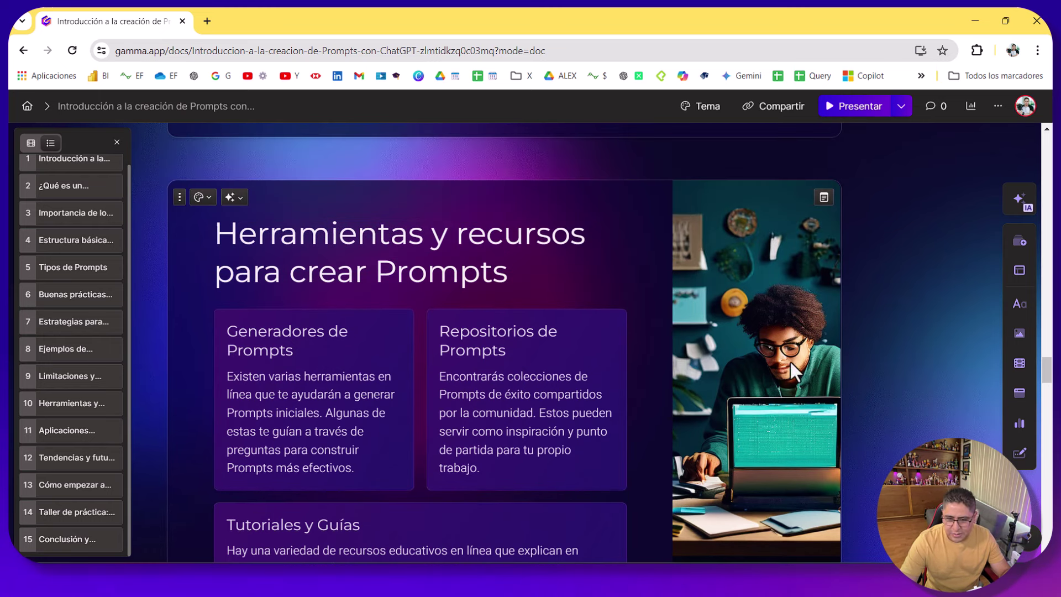
click(1019, 200)
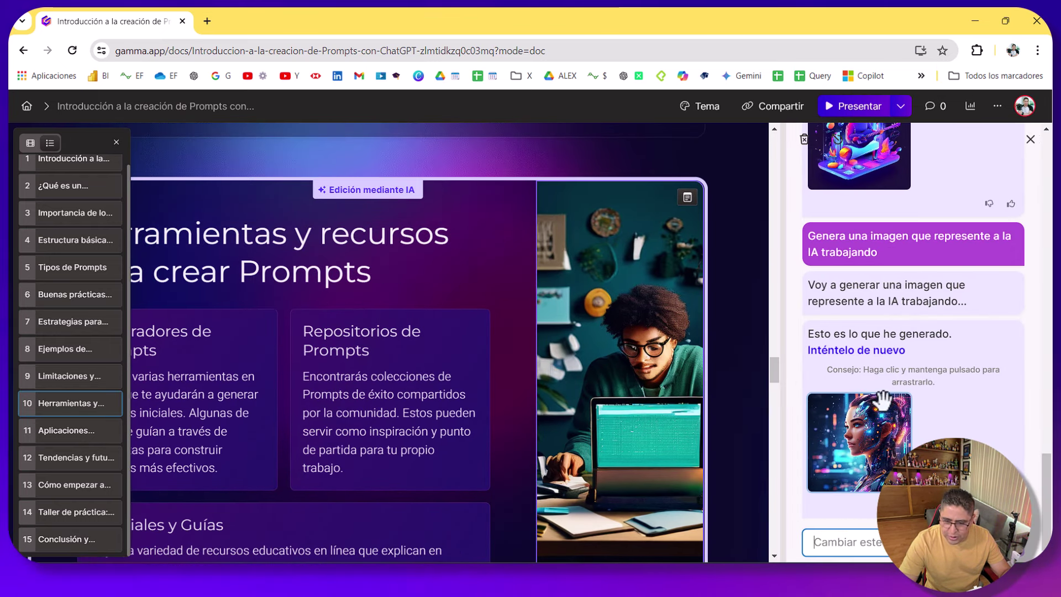
click(1031, 140)
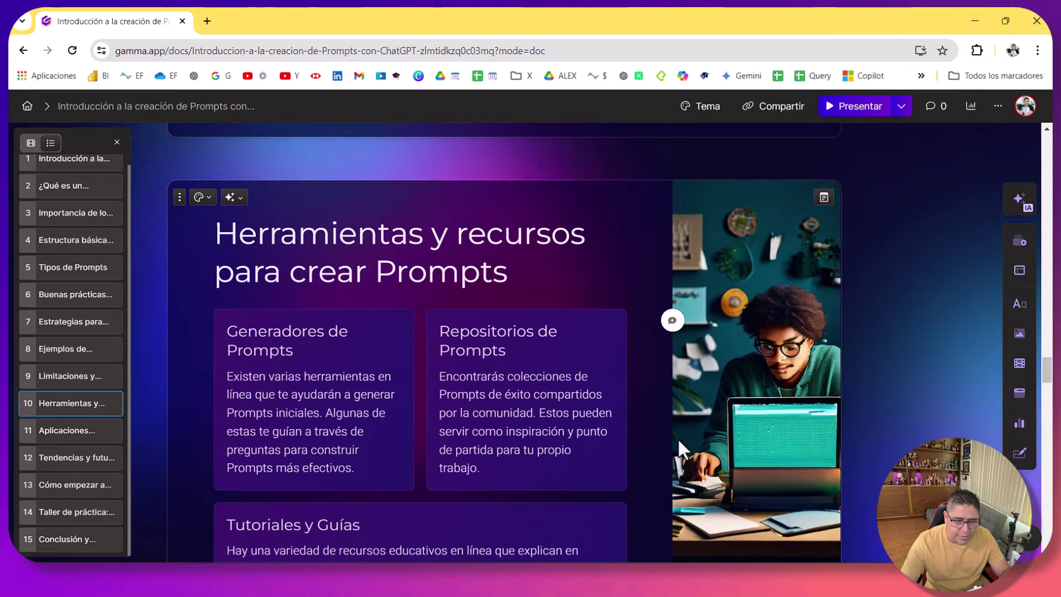
scroll(482, 324, down, 1)
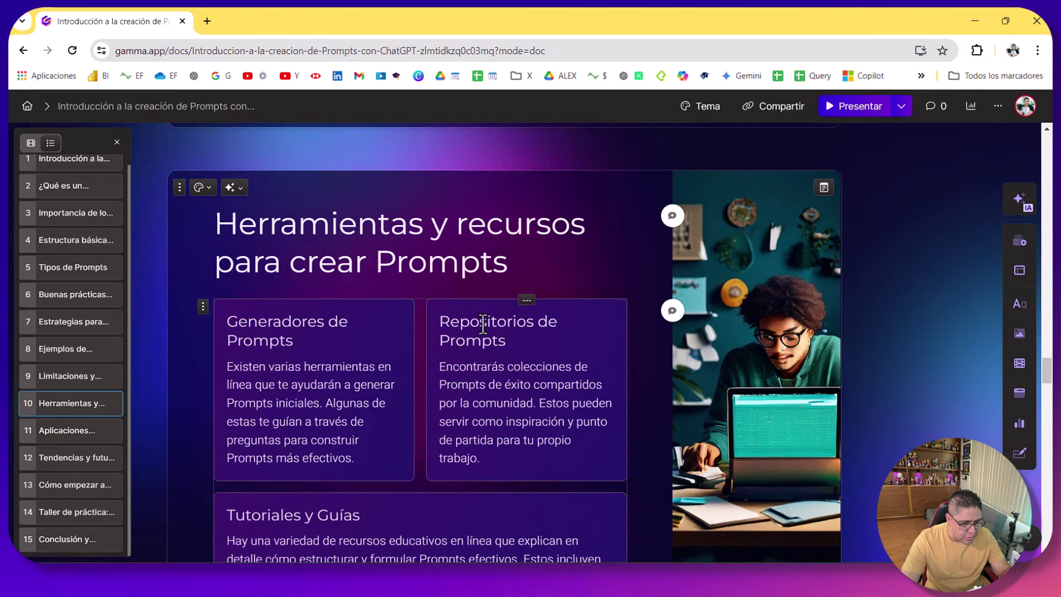
scroll(483, 324, down, 3)
scroll(545, 398, up, 2)
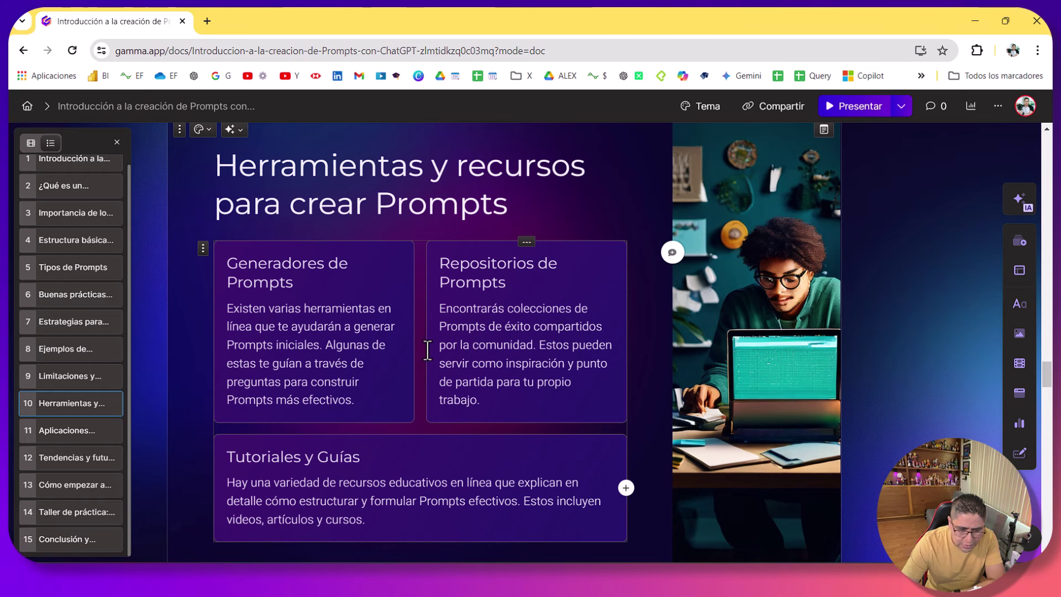
Review the remaining cards from "Aplicaciones prácticas de los Prompts" through "Conclusión y próximos pasos"
scroll(427, 349, down, 10)
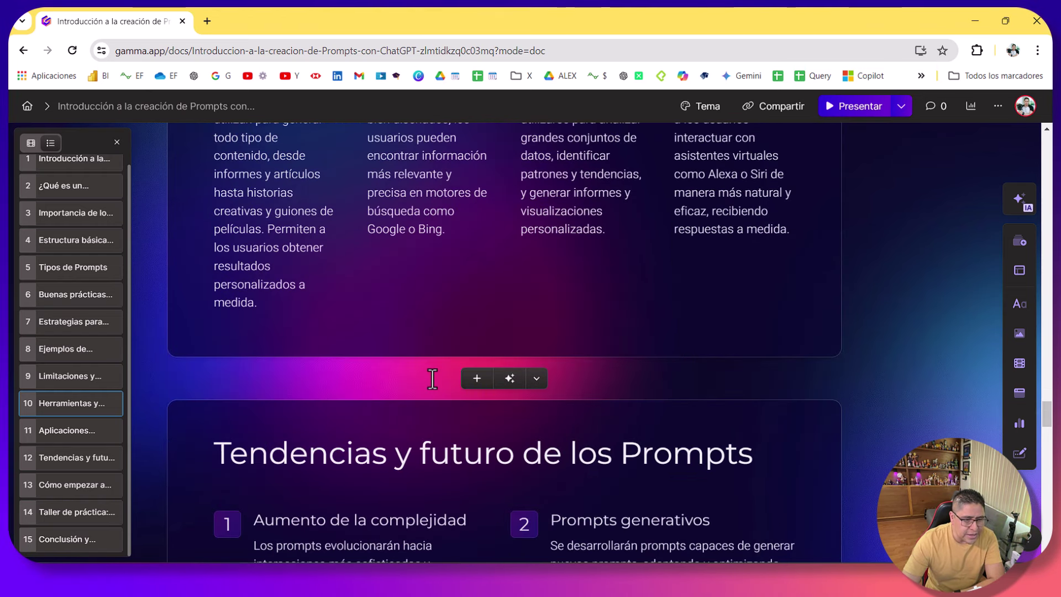
scroll(432, 379, up, 4)
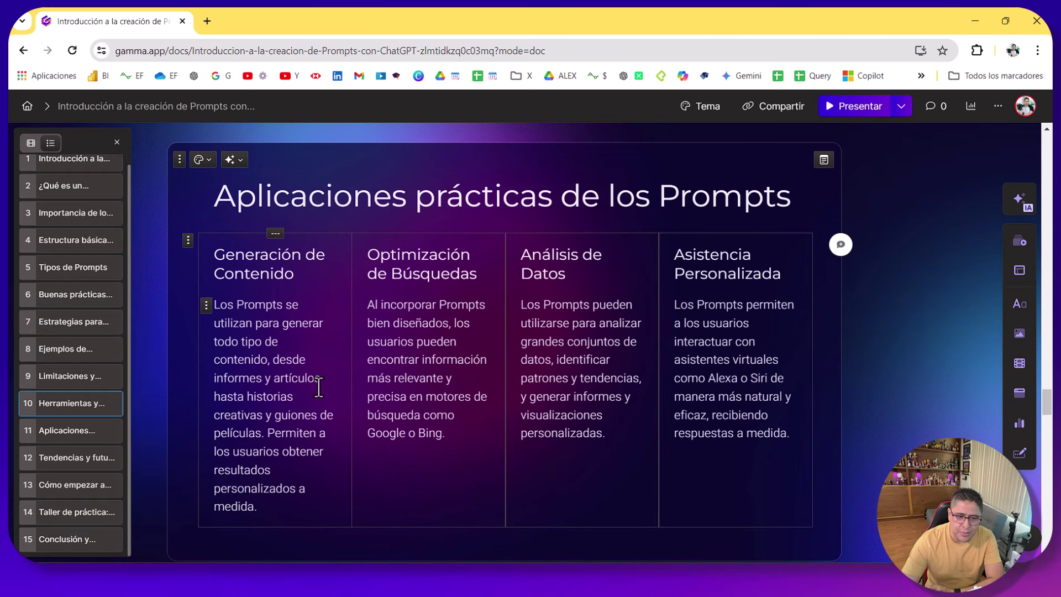
scroll(326, 376, down, 6)
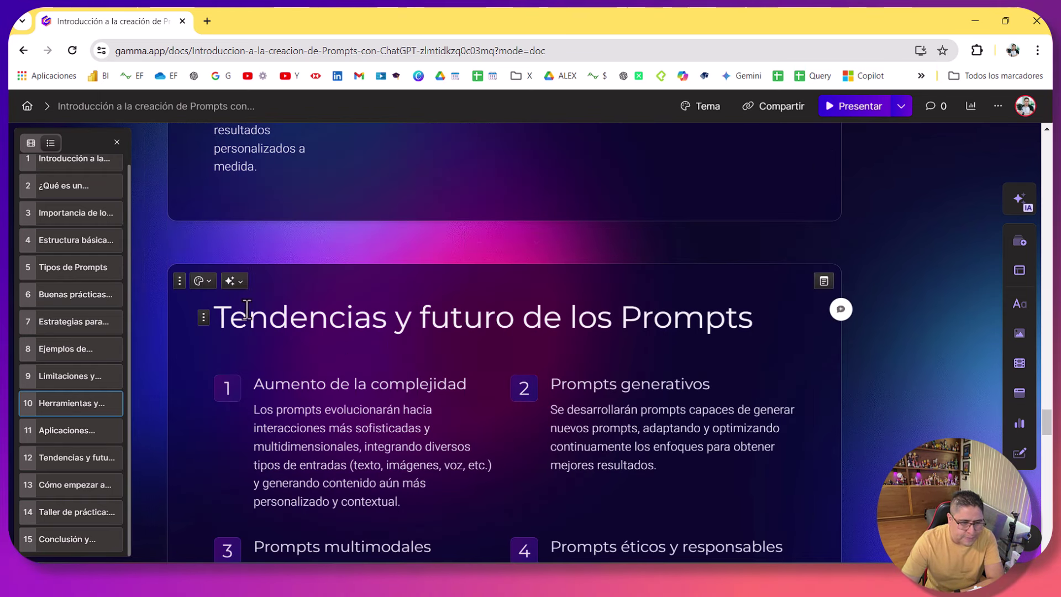
scroll(729, 346, down, 9)
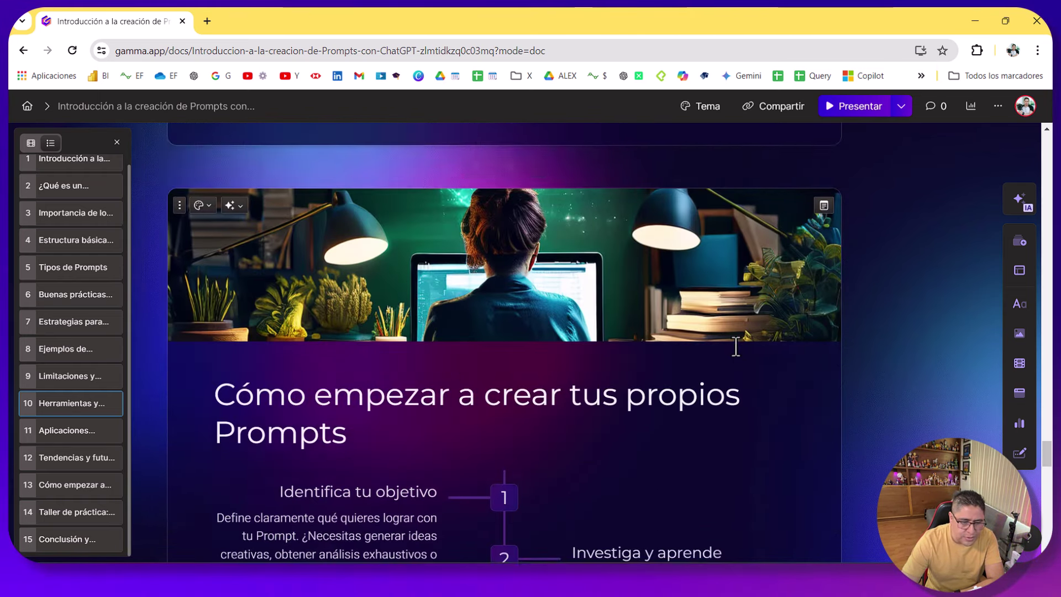
scroll(735, 346, down, 20)
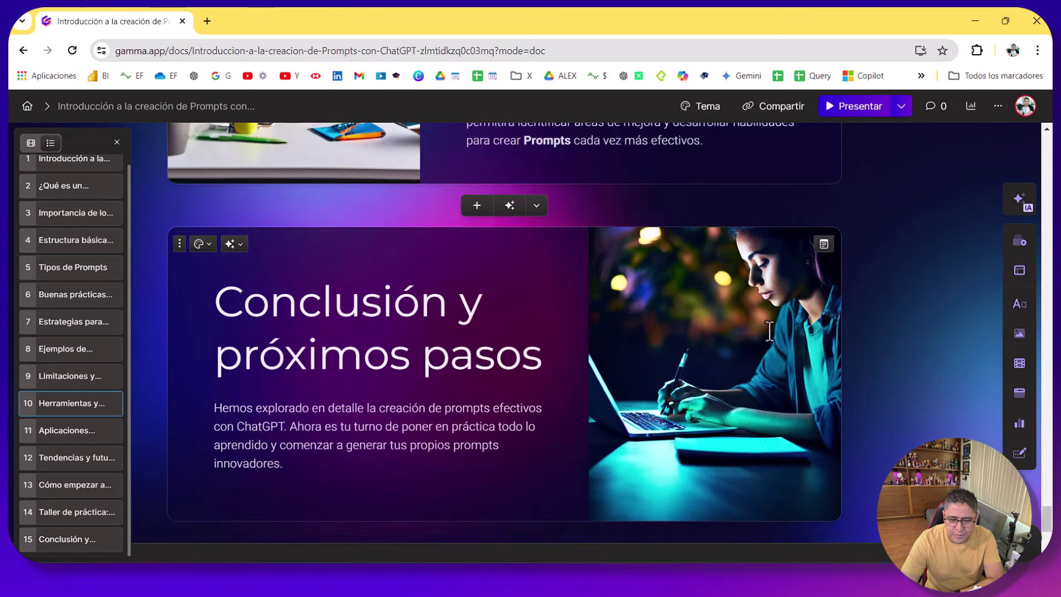
scroll(773, 325, down, 2)
scroll(772, 324, up, 1)
scroll(774, 325, down, 1)
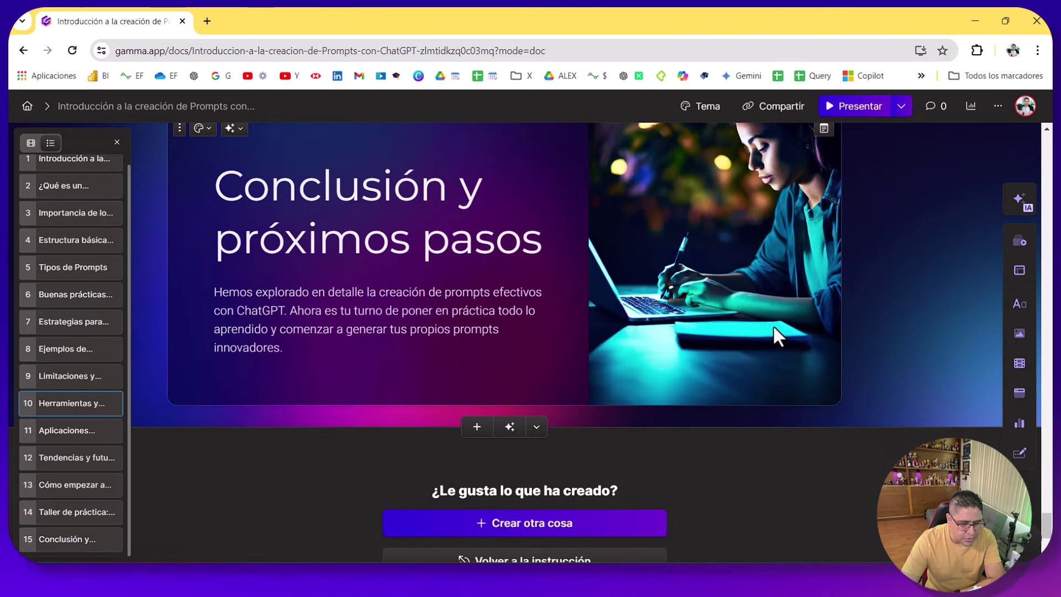
scroll(774, 325, down, 2)
scroll(802, 376, up, 3)
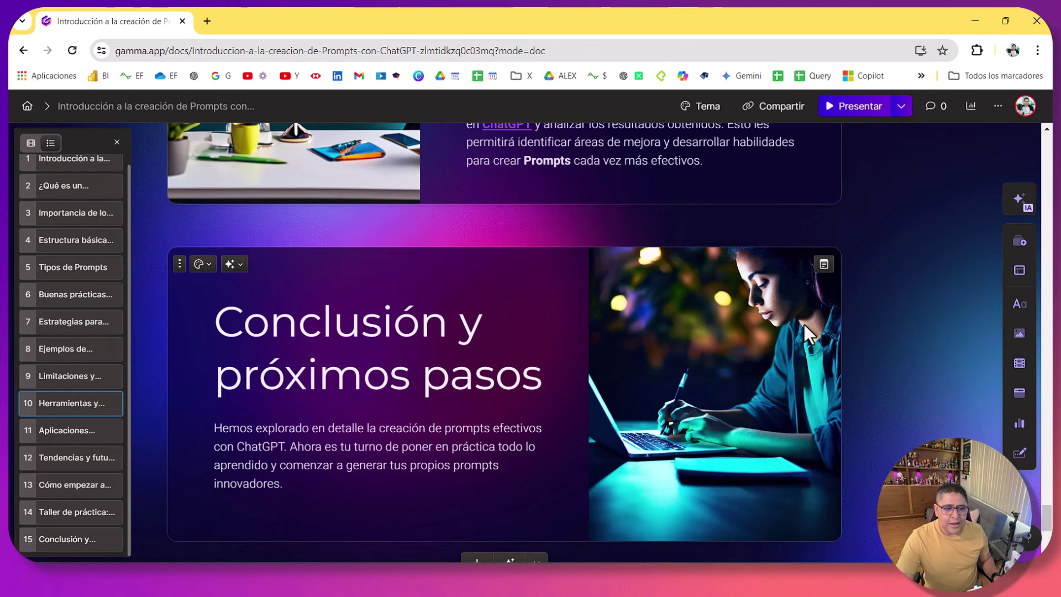
scroll(804, 324, up, 5)
key(ctrl+minus)
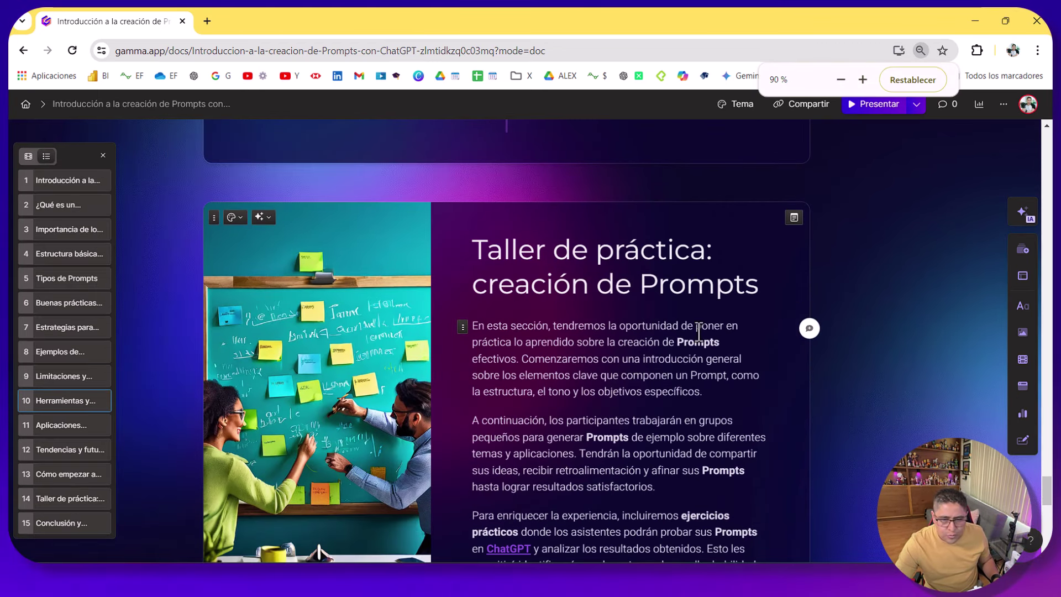
Restore the page zoom to 100 %, preview the title card in presentation mode and exit the preview
key(ctrl+plus)
scroll(797, 315, up, 10)
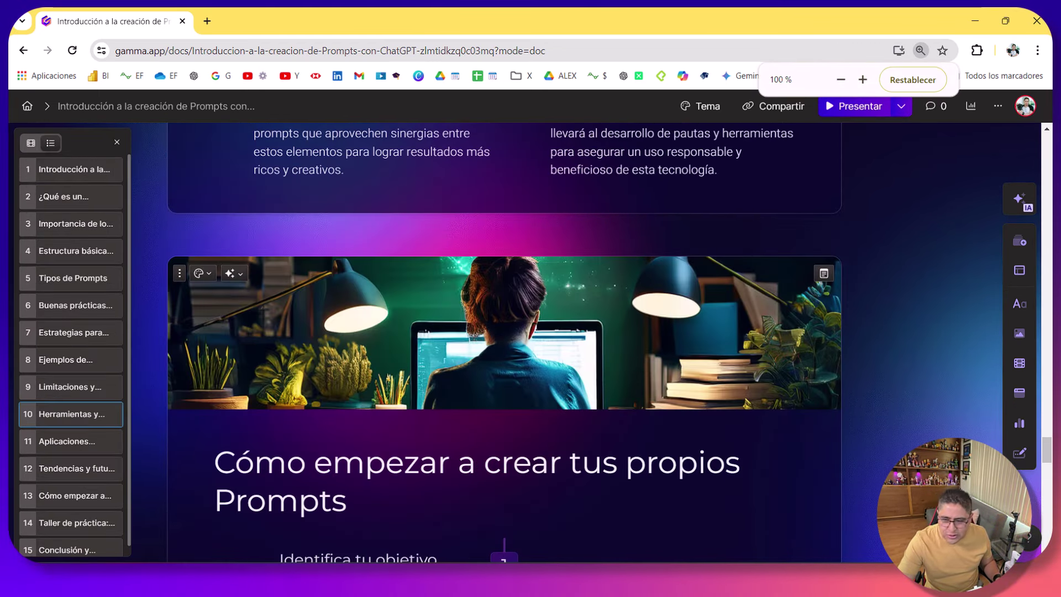
drag(1046, 457, 1046, 145)
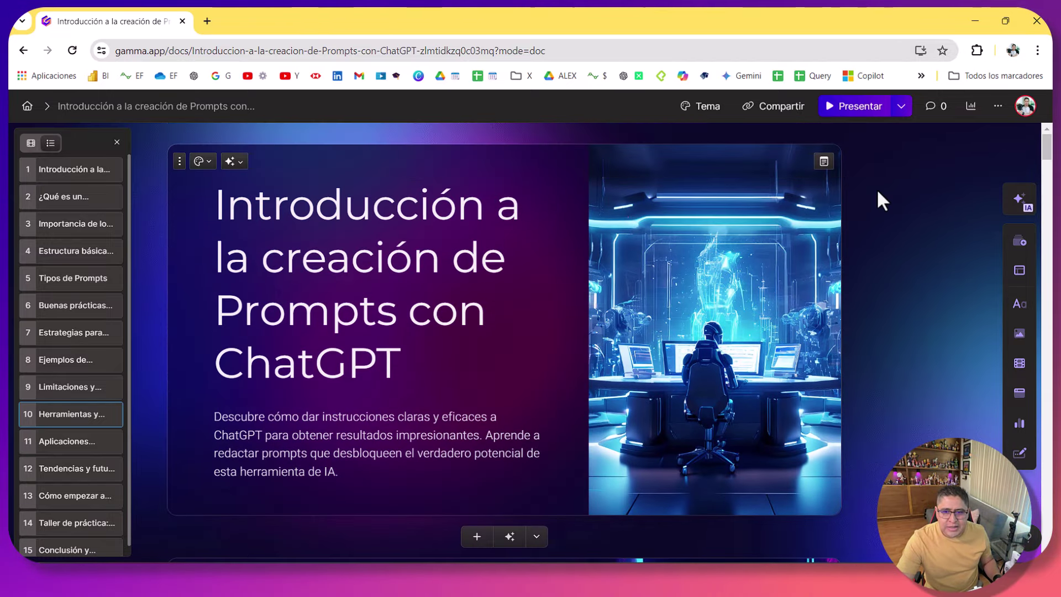
click(854, 110)
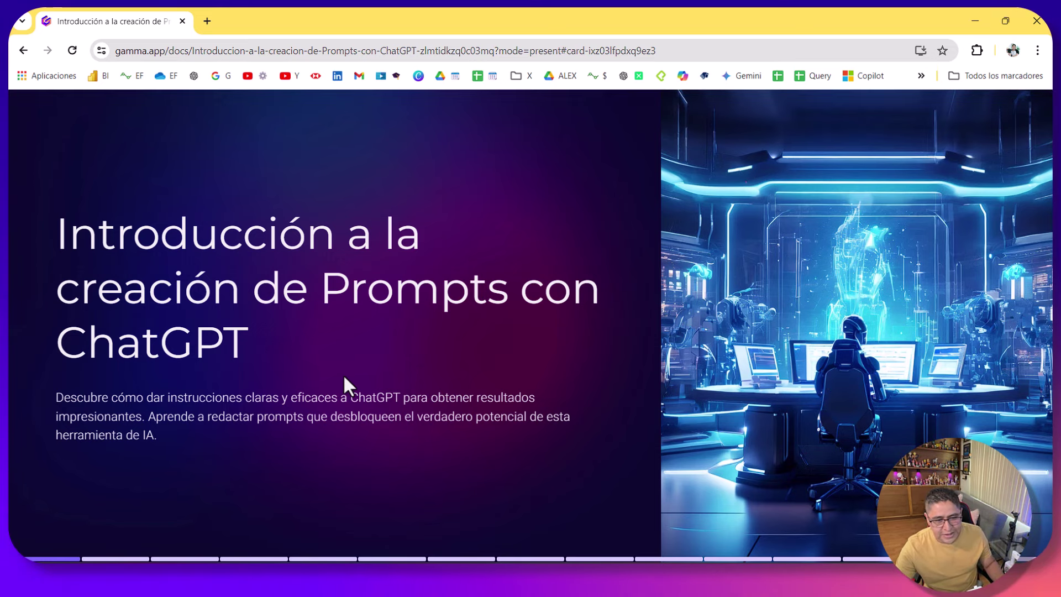
key(Escape)
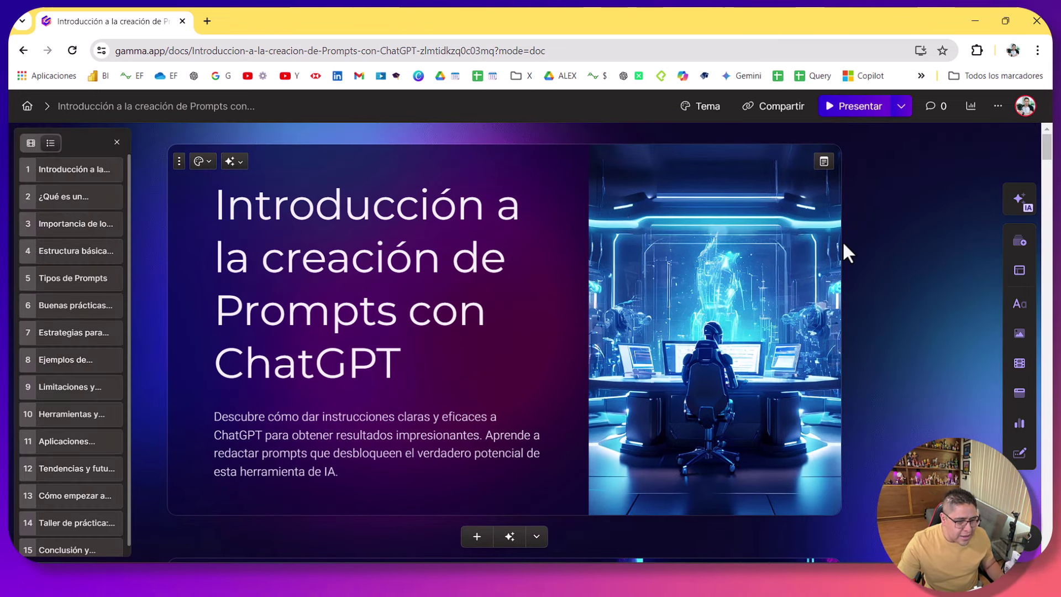
Review the cards from the title through "Conclusión y próximos pasos" and return to the title card
scroll(738, 372, down, 1)
scroll(738, 372, down, 10)
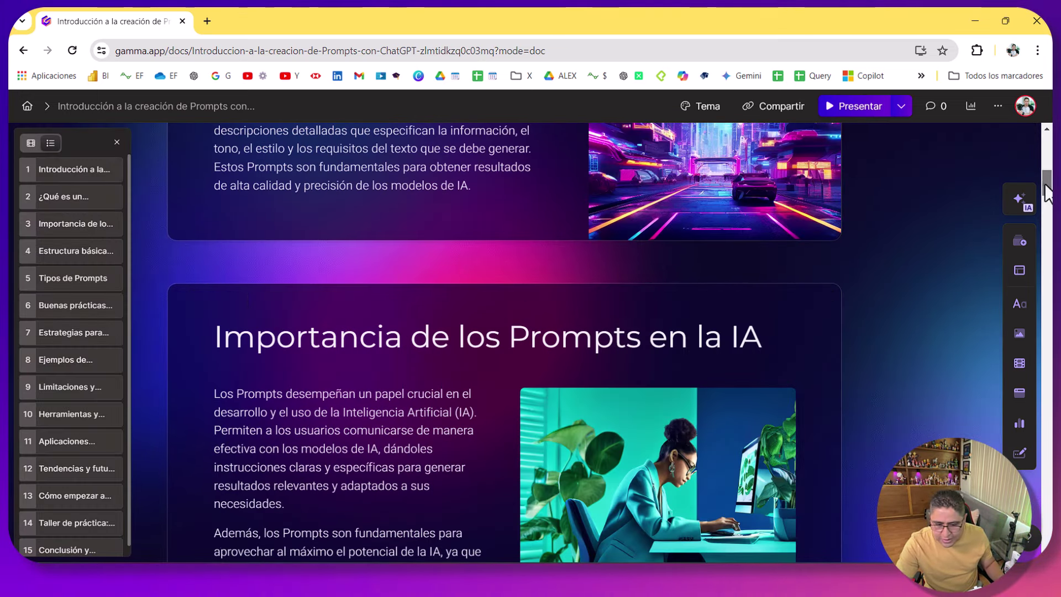
drag(1046, 191, 1046, 289)
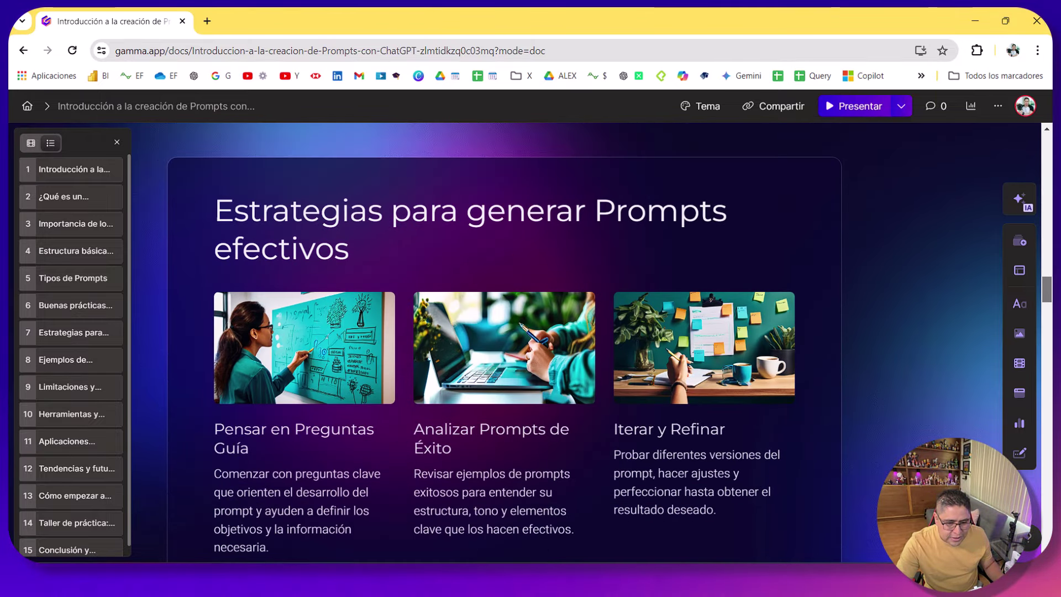
scroll(624, 409, down, 1)
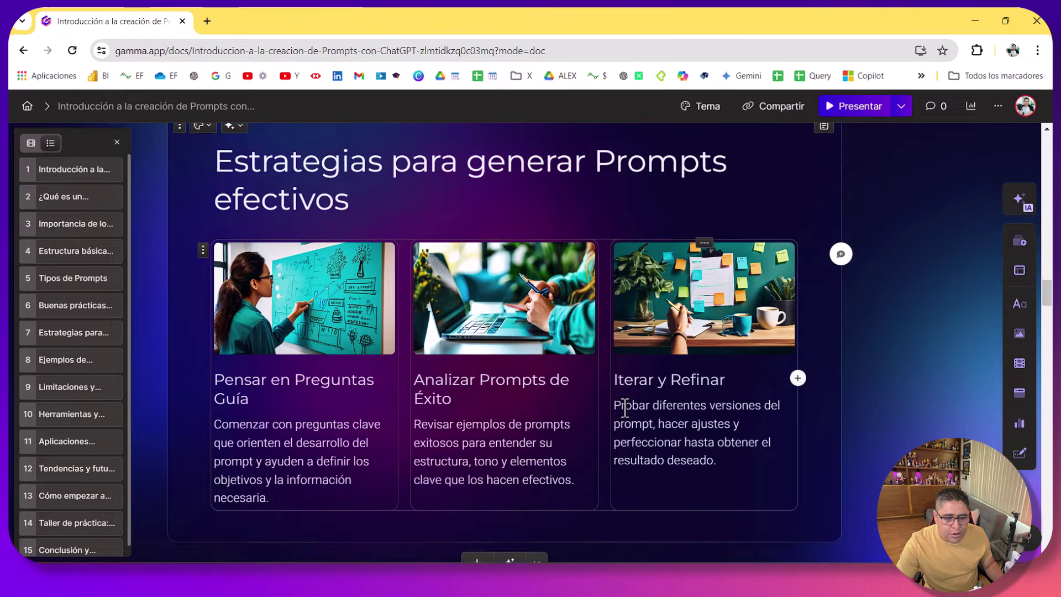
scroll(613, 414, down, 20)
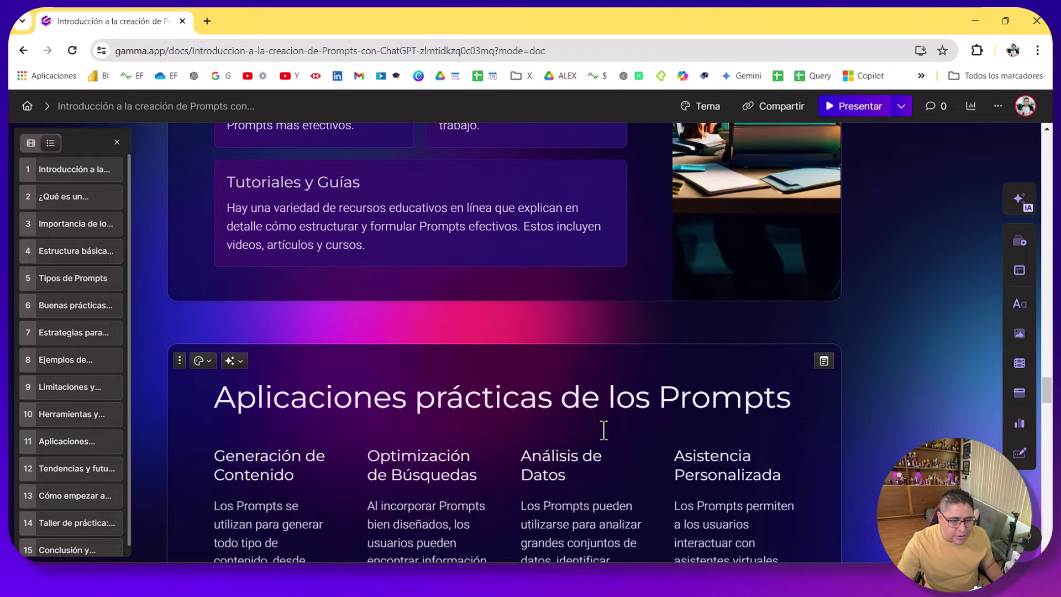
scroll(604, 430, down, 20)
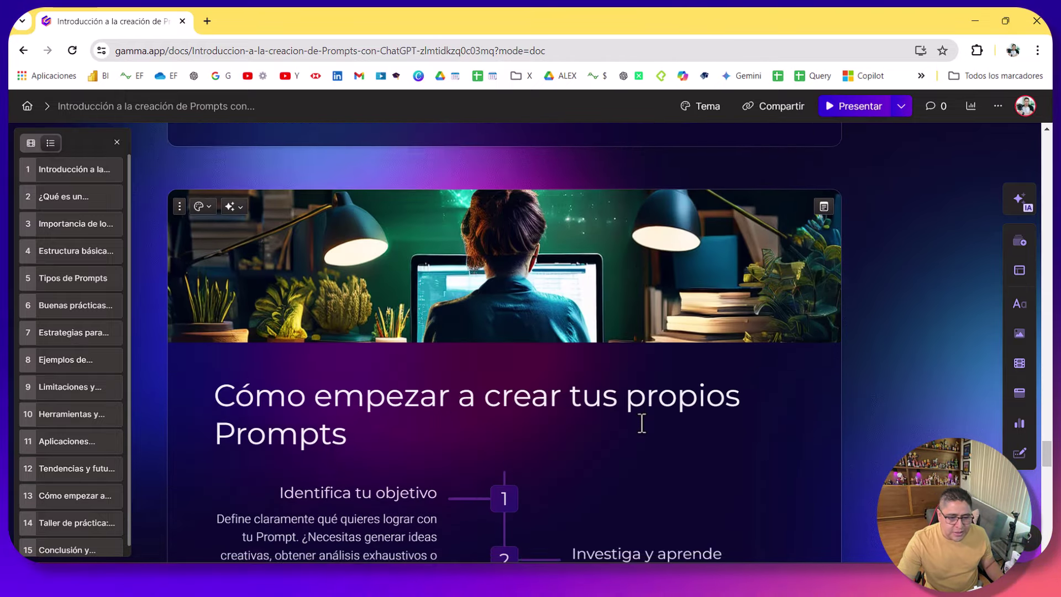
scroll(642, 423, down, 20)
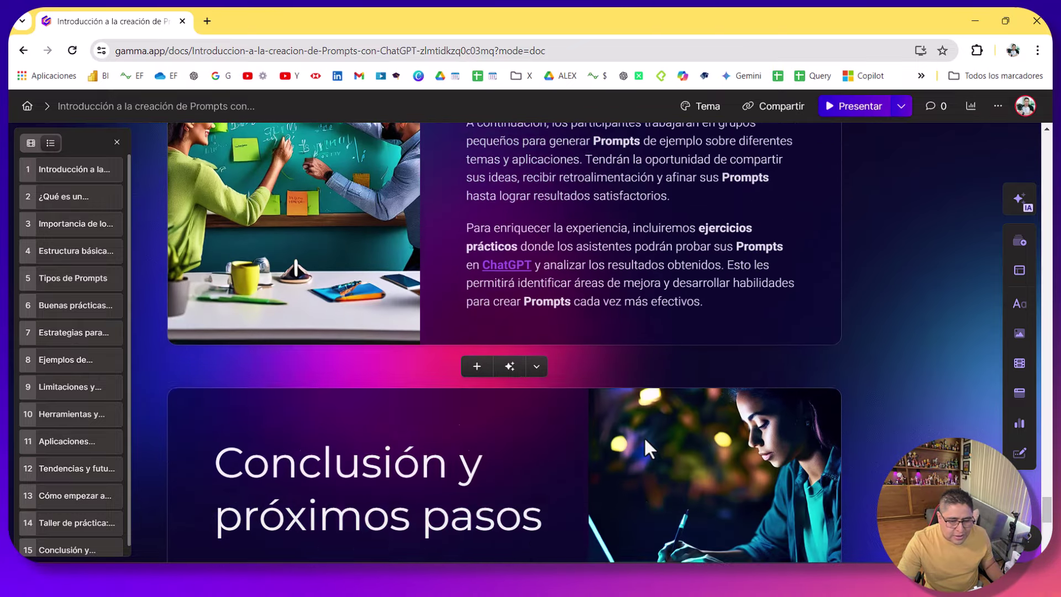
scroll(645, 436, down, 6)
scroll(670, 431, up, 5)
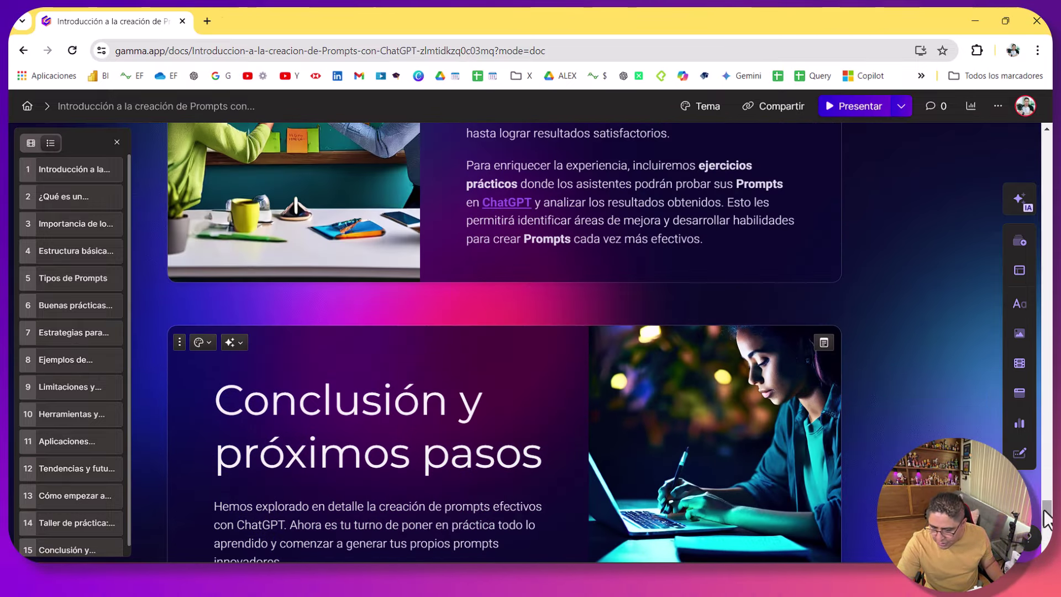
drag(1044, 512, 1044, 139)
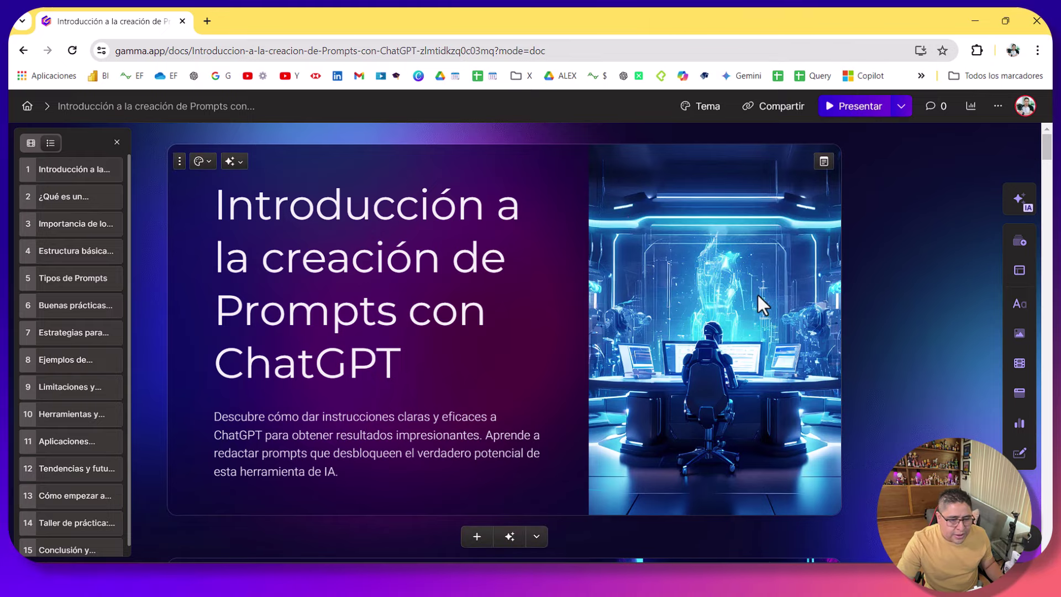
Skim the cards from the title through "Estrategias para generar Prompts efectivos" once more
scroll(653, 332, down, 20)
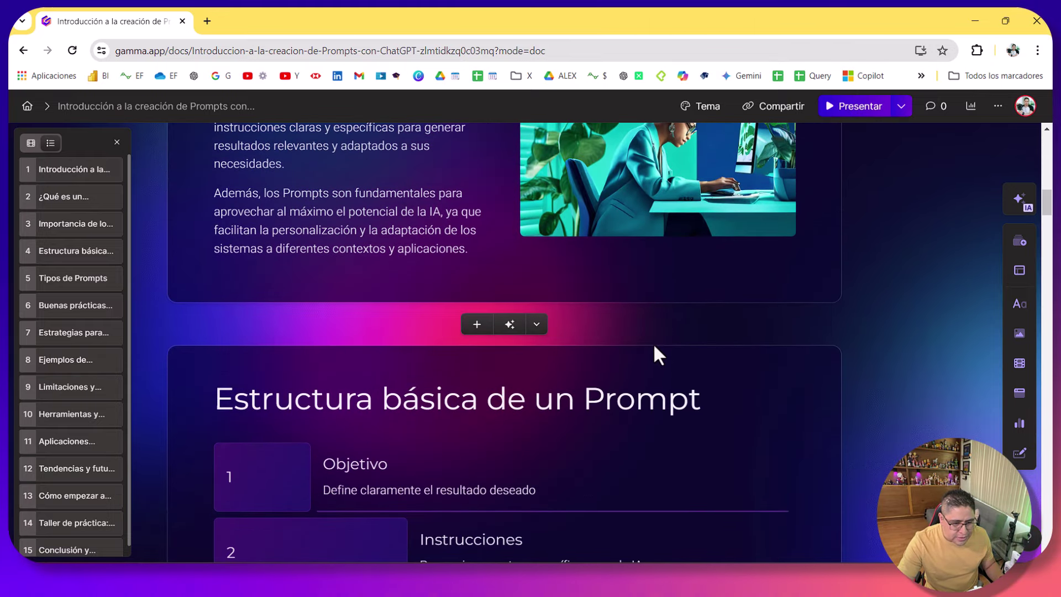
scroll(653, 354, down, 15)
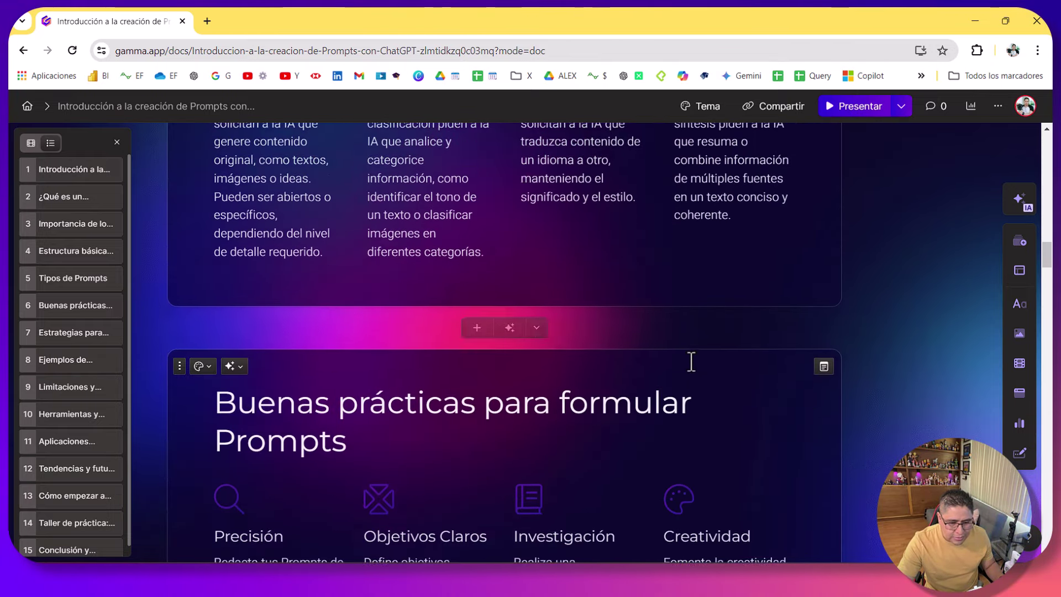
scroll(690, 362, down, 12)
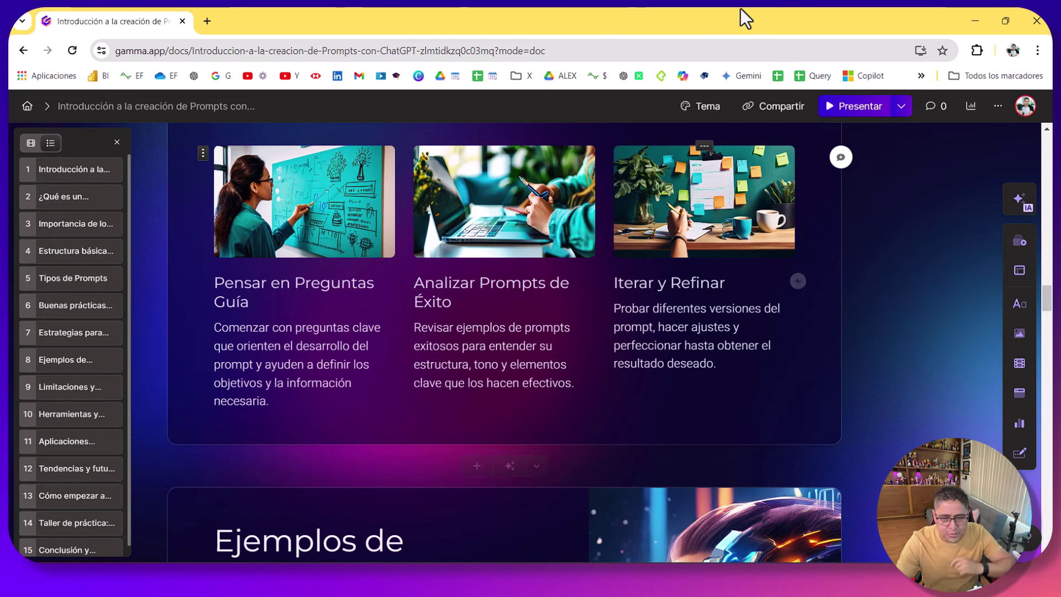
Insert an AI image block below the text of the "Limitaciones y consideraciones éticas" card and clear its suggested prompt
drag(1043, 301, 1048, 349)
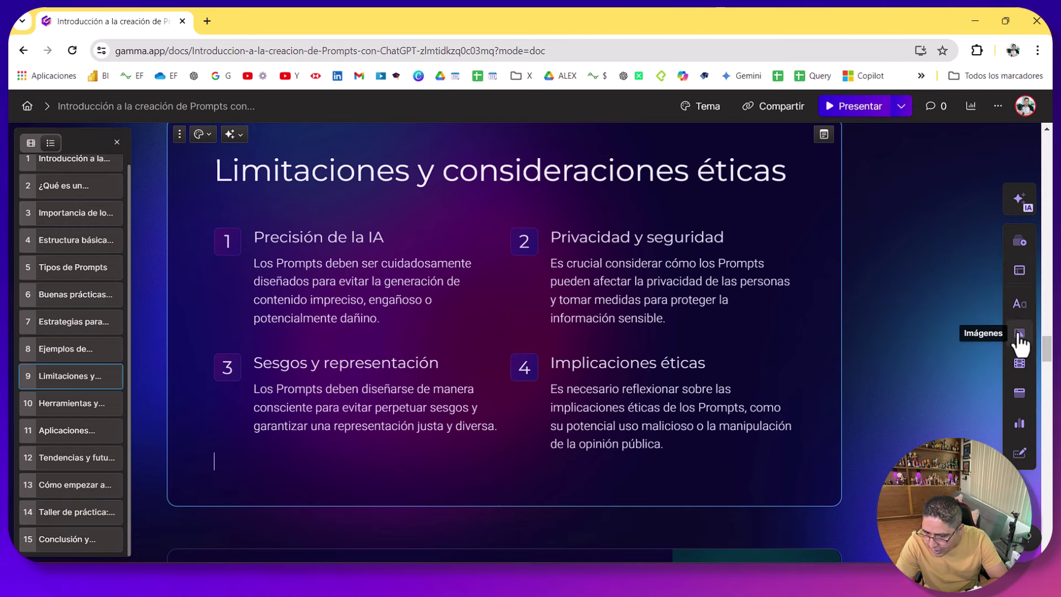
mouse_move(1020, 334)
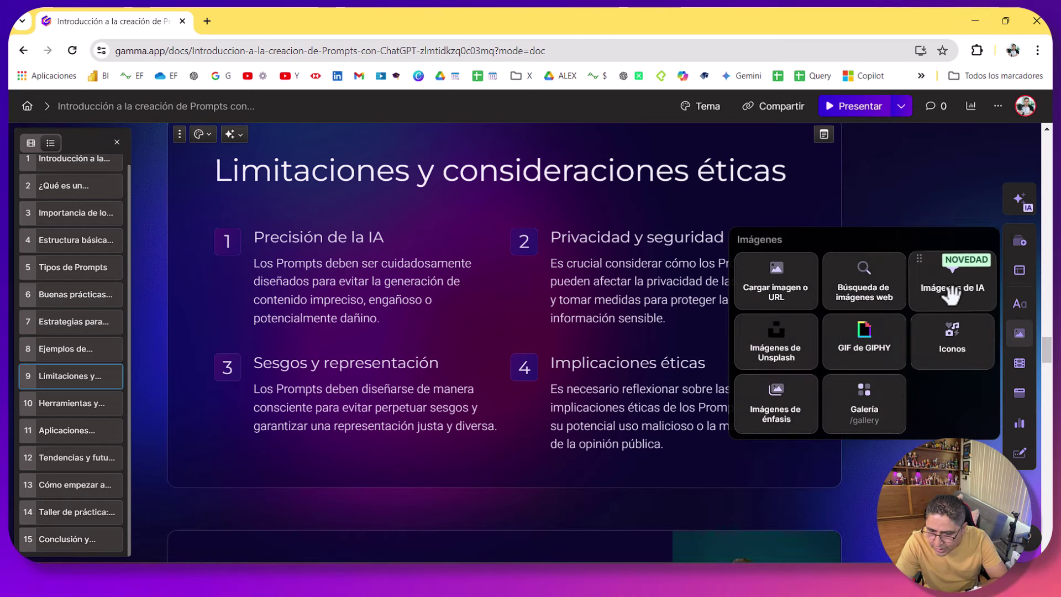
click(968, 288)
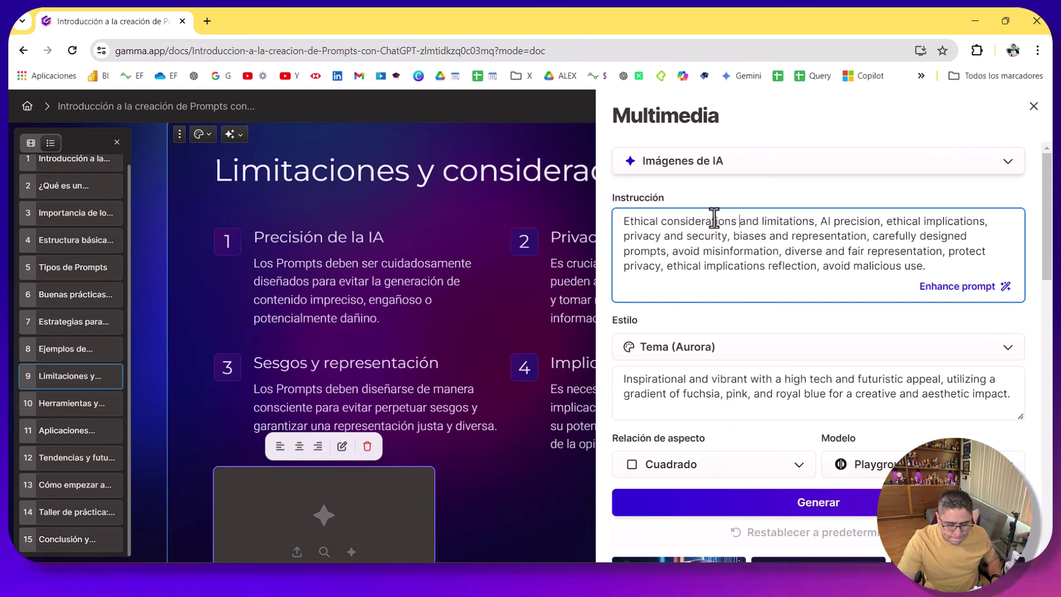
text(ame)
key(shift+Home)
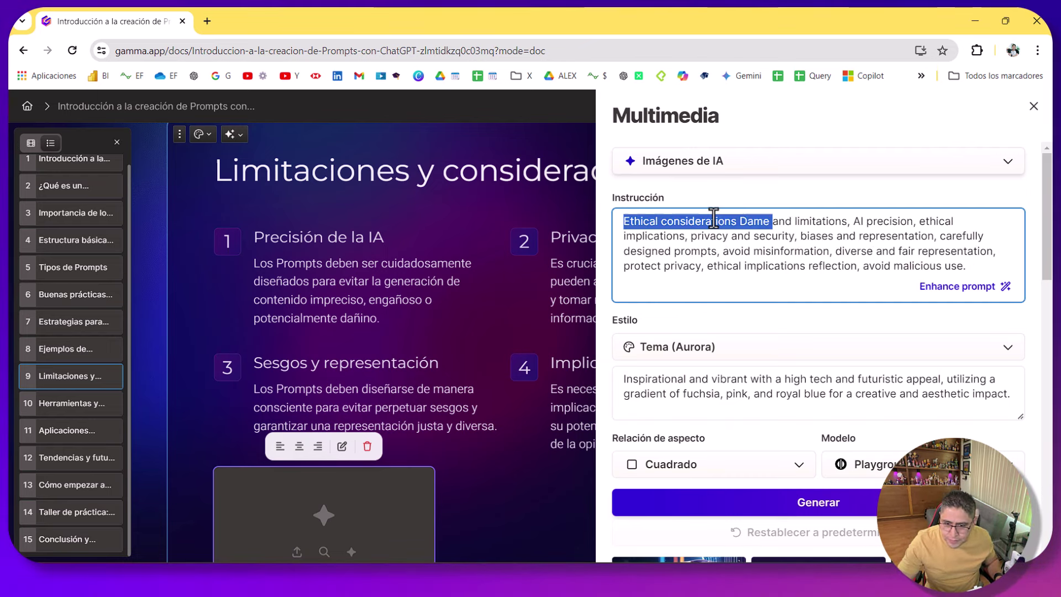
key(BackSpace)
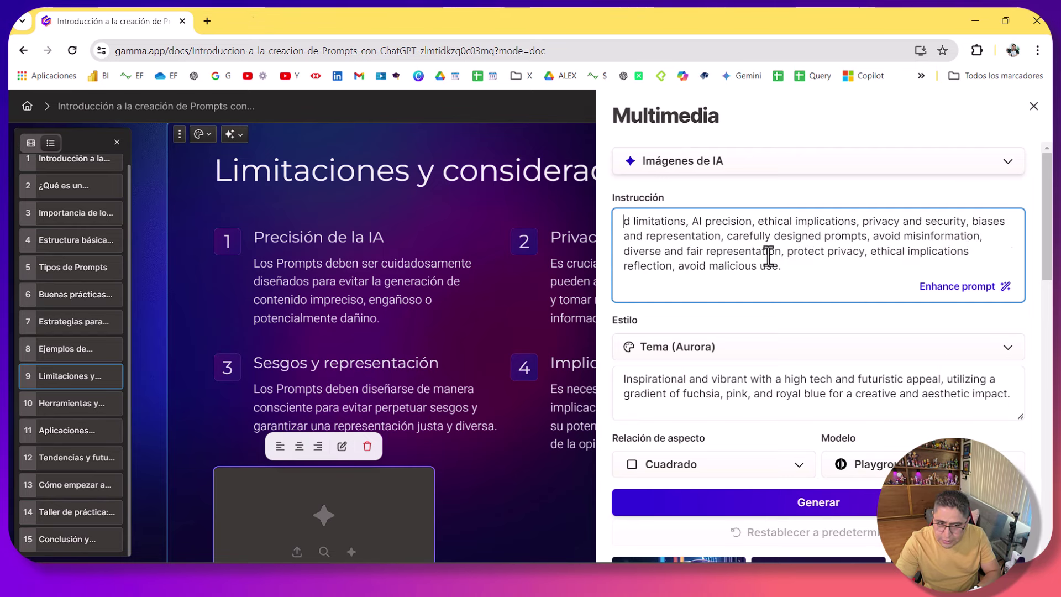
key(ctrl+a)
key(BackSpace)
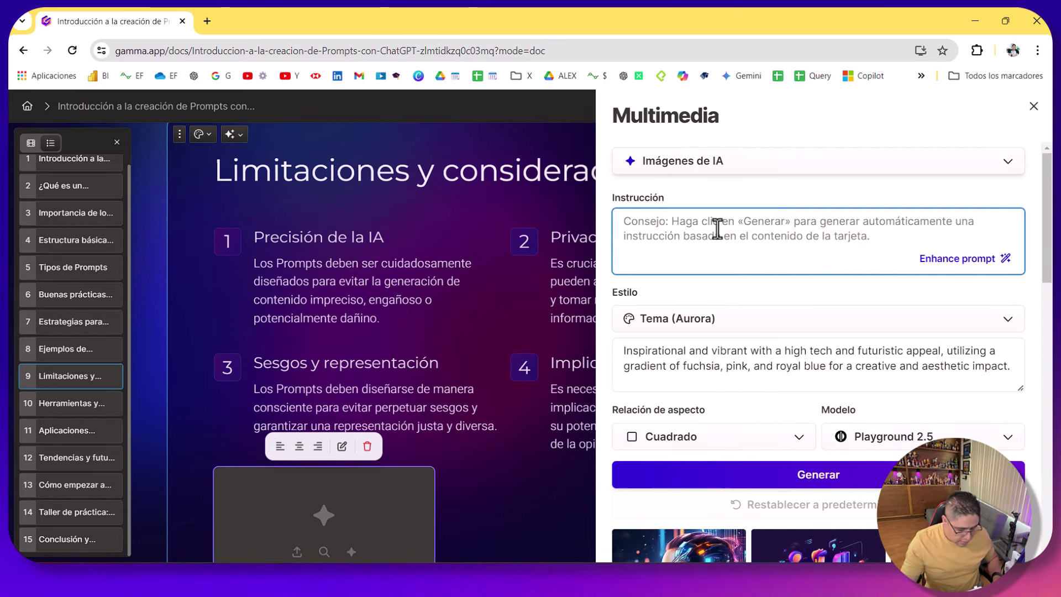
Enter the image prompt "Genera una imagen de una persona trabajando con Excel"
text(Genera una imagen de)
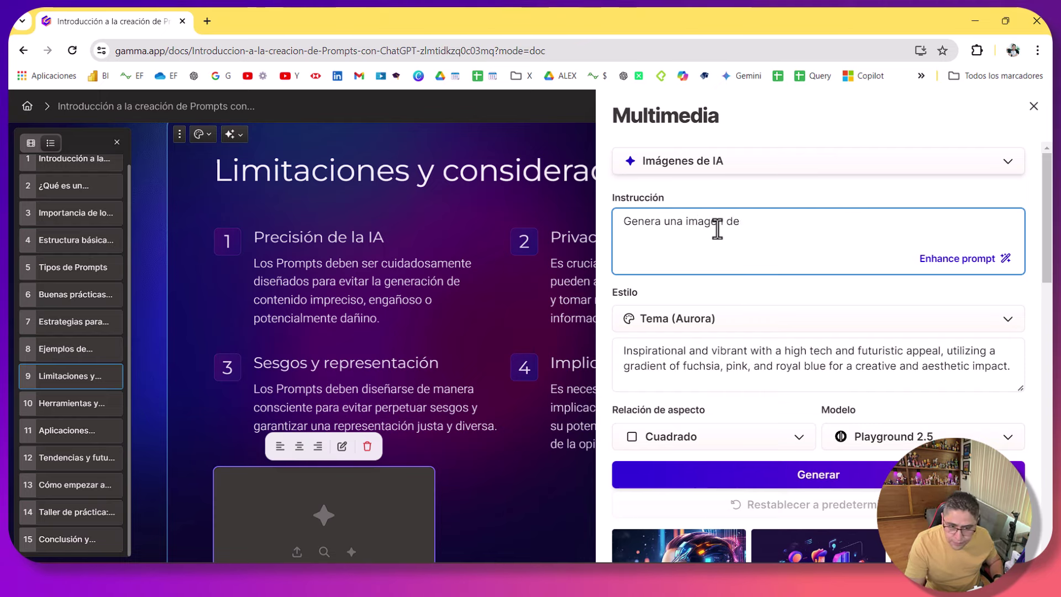
text( una peres)
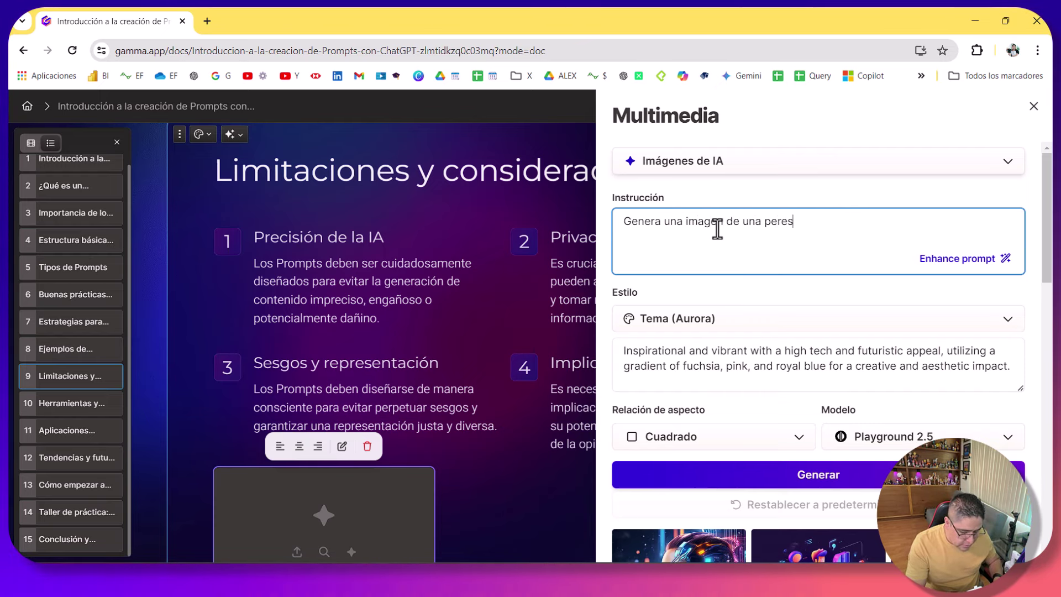
text(ona)
key(ctrl+shift+Left)
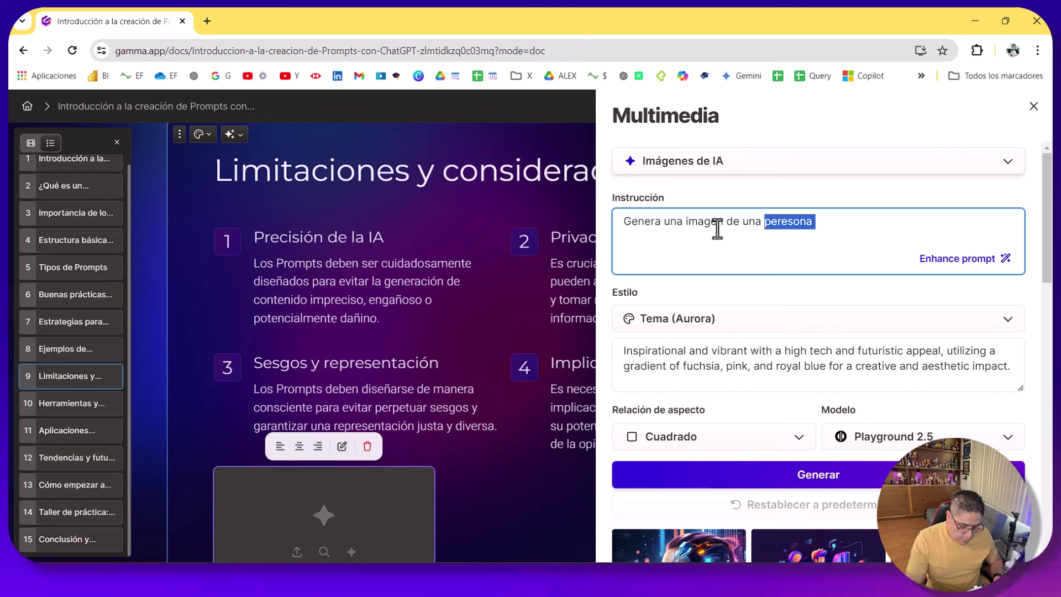
text(persona trabaja)
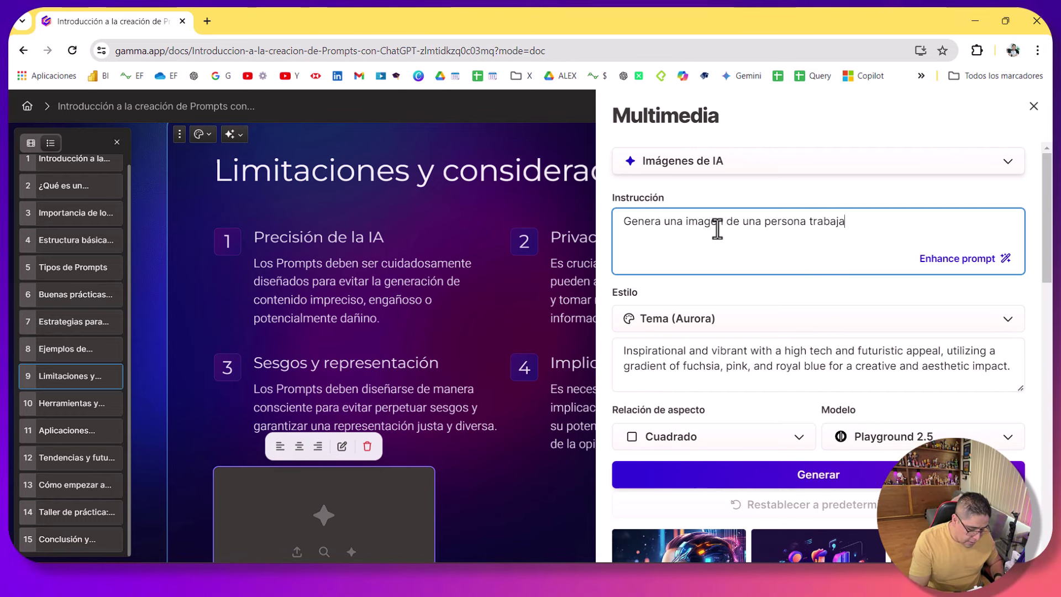
text(ndo con Excel)
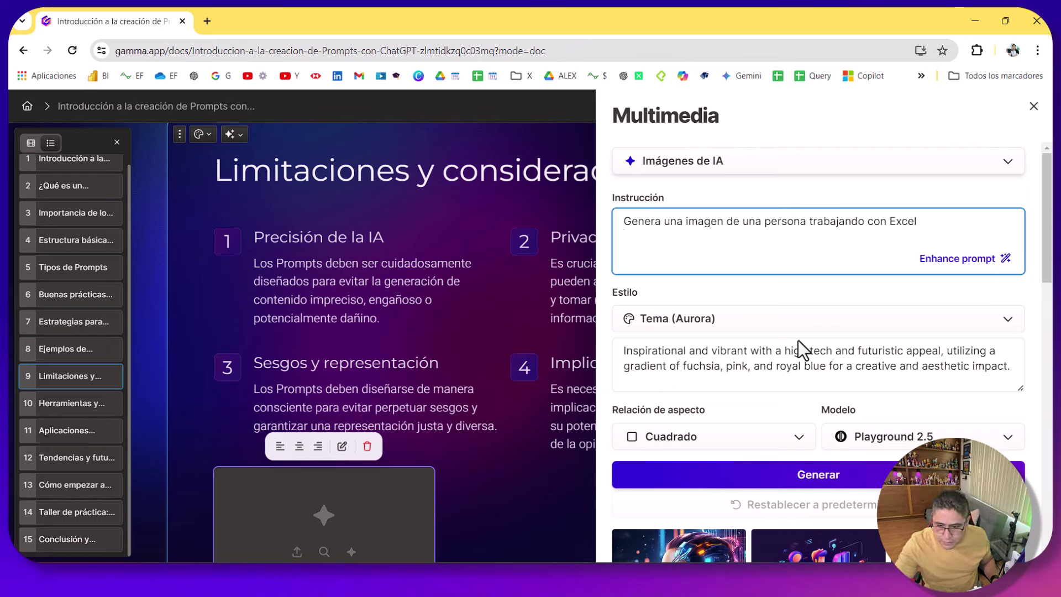
Generate the AI image from the prompt, check it on the card and close the media settings
click(761, 485)
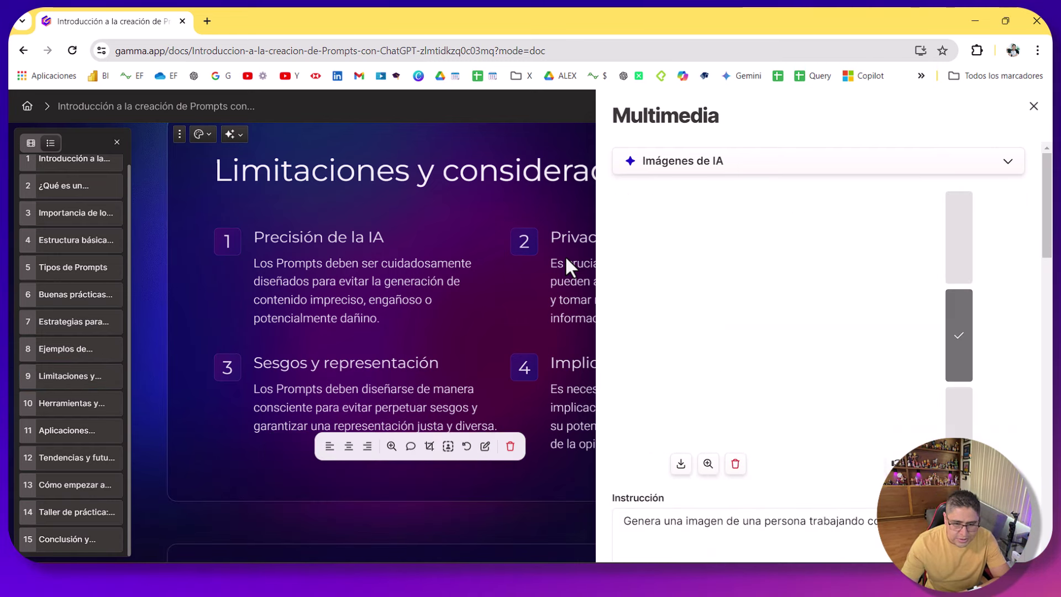
scroll(511, 350, down, 5)
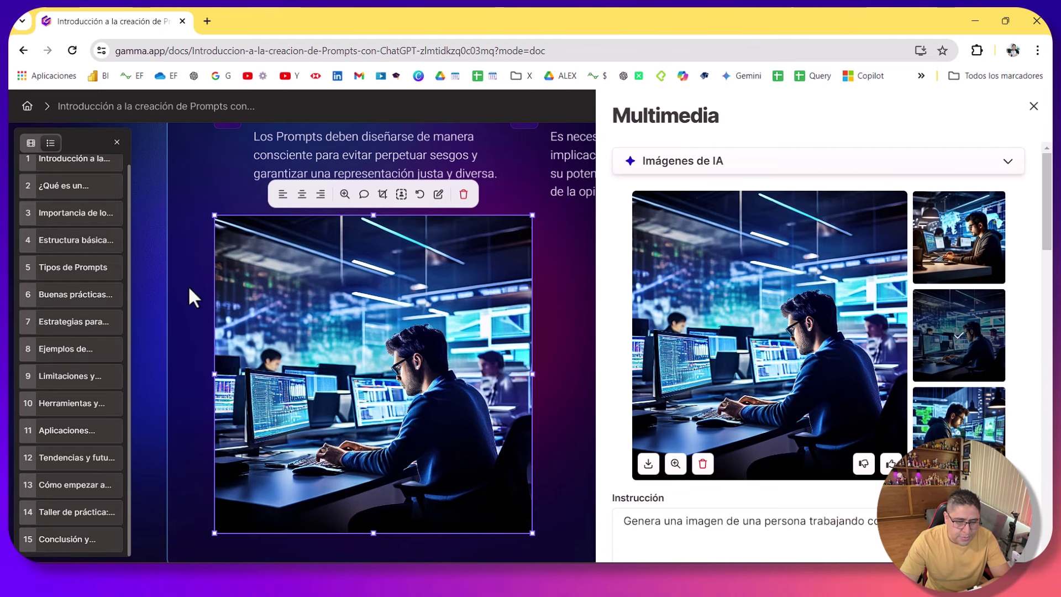
click(1033, 106)
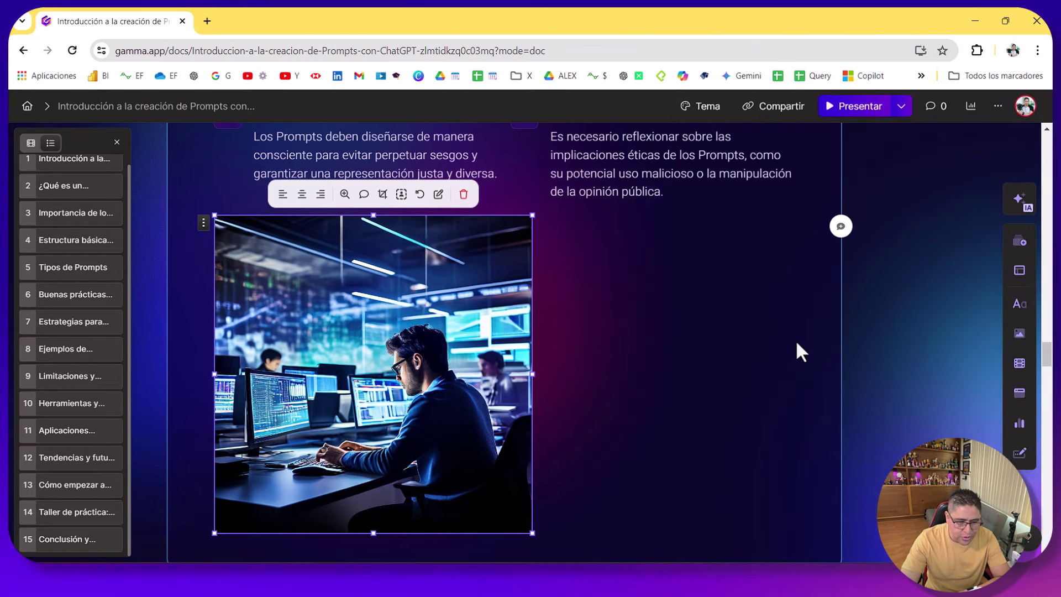
Present the deck from its title card in full screen, advancing one card and returning to the title
scroll(817, 342, up, 15)
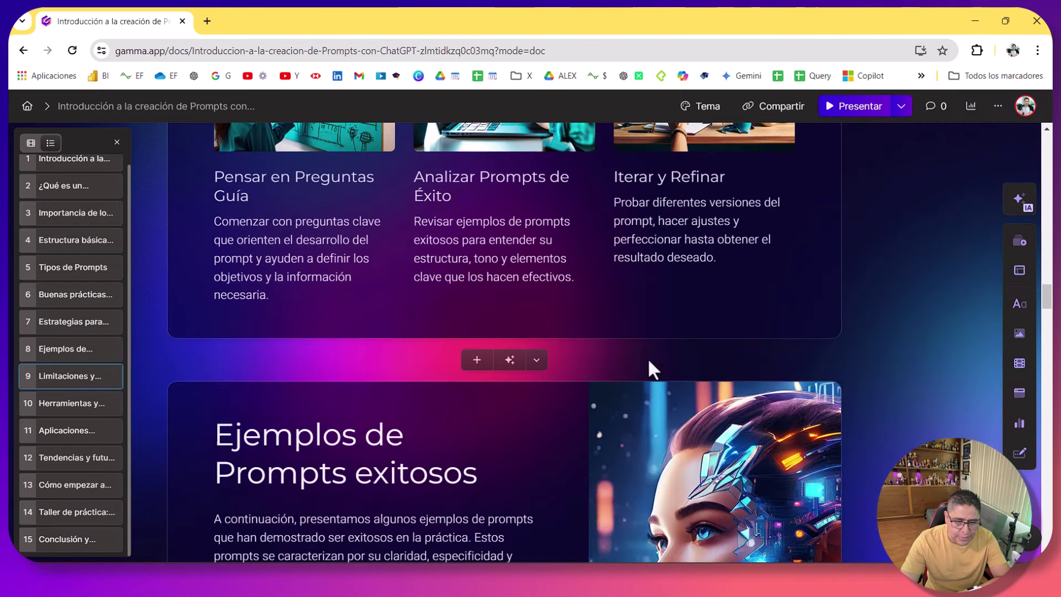
scroll(650, 364, up, 20)
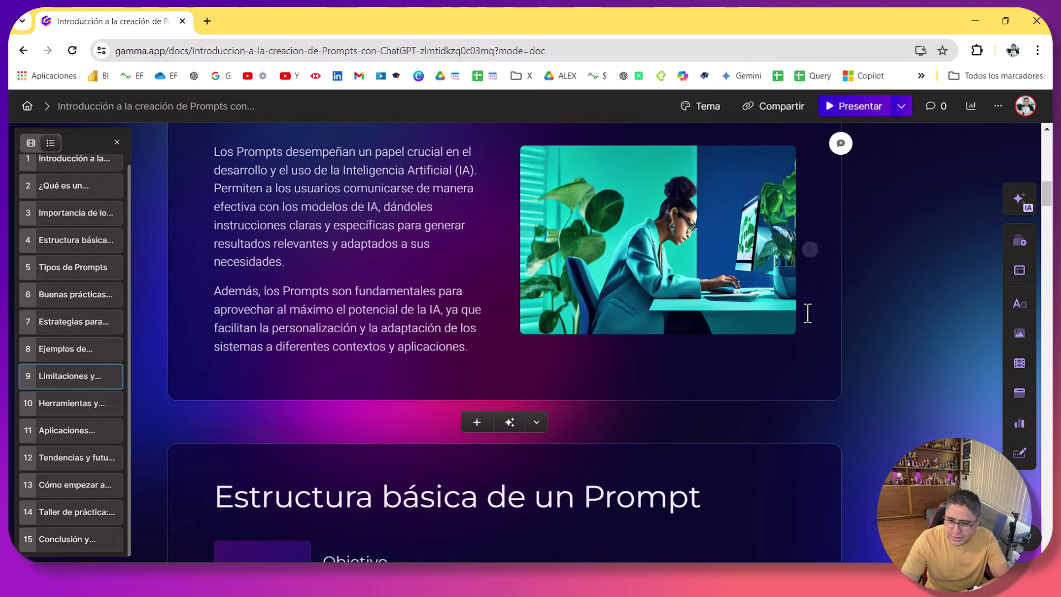
drag(1045, 194, 1047, 127)
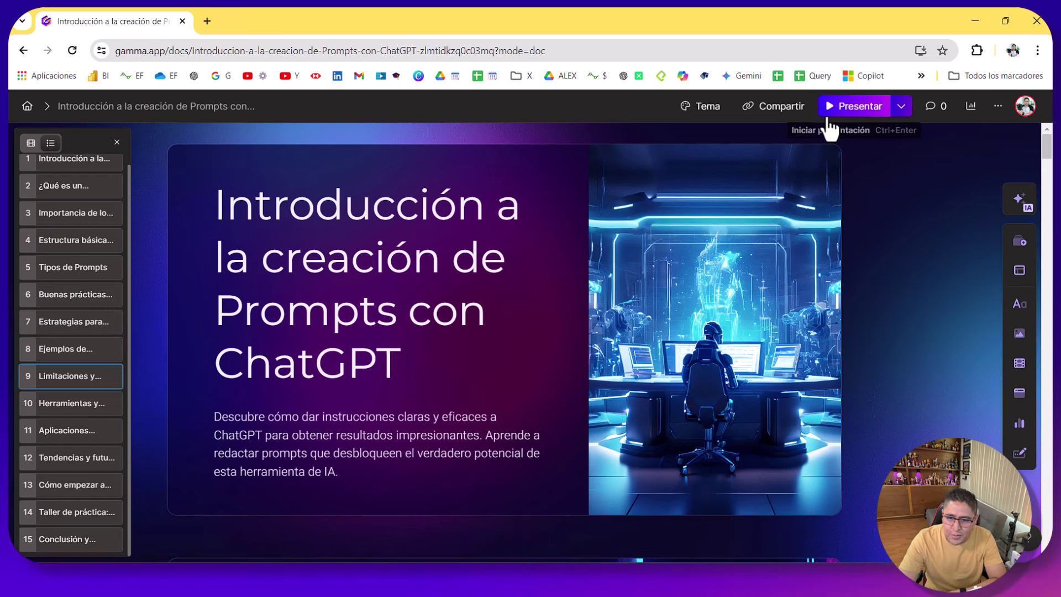
click(842, 113)
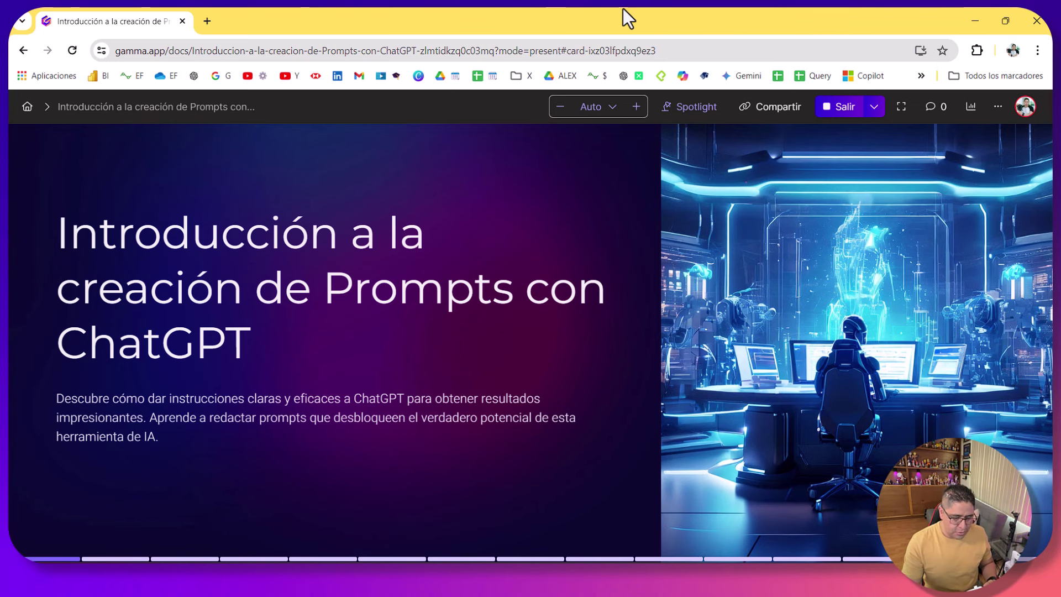
key(F11)
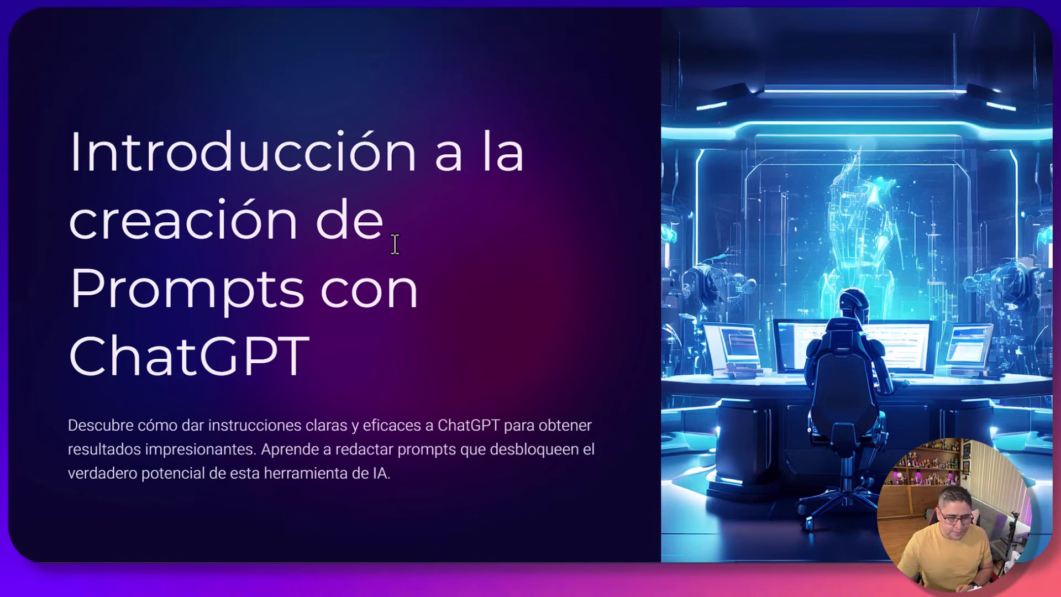
key(Right)
key(Left)
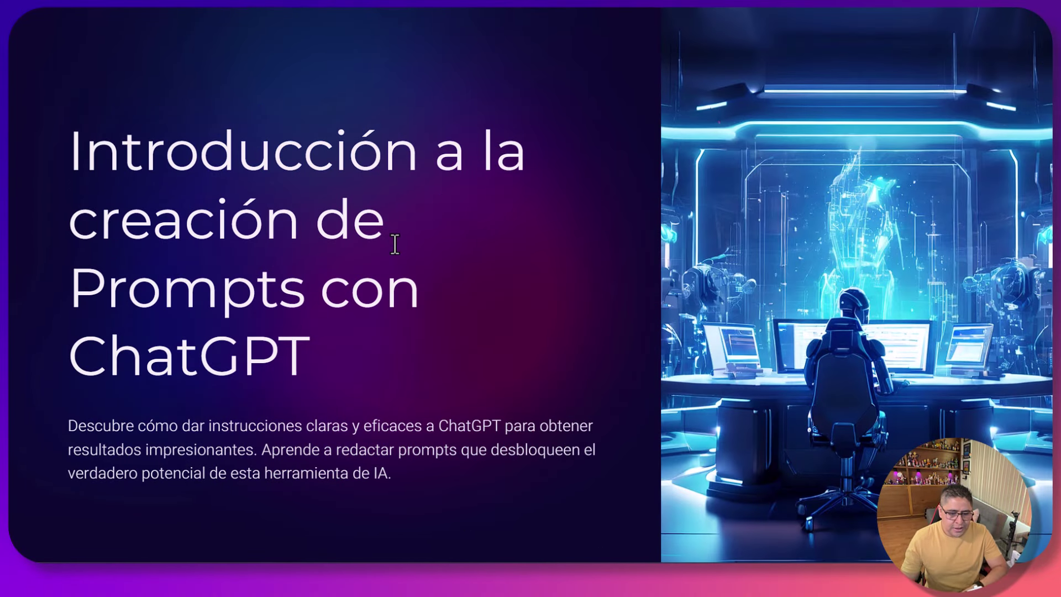
Leave the presentation, switch the browser to full screen, present the deck again and advance to the "¿Qué es un Prompt?" card
key(Escape)
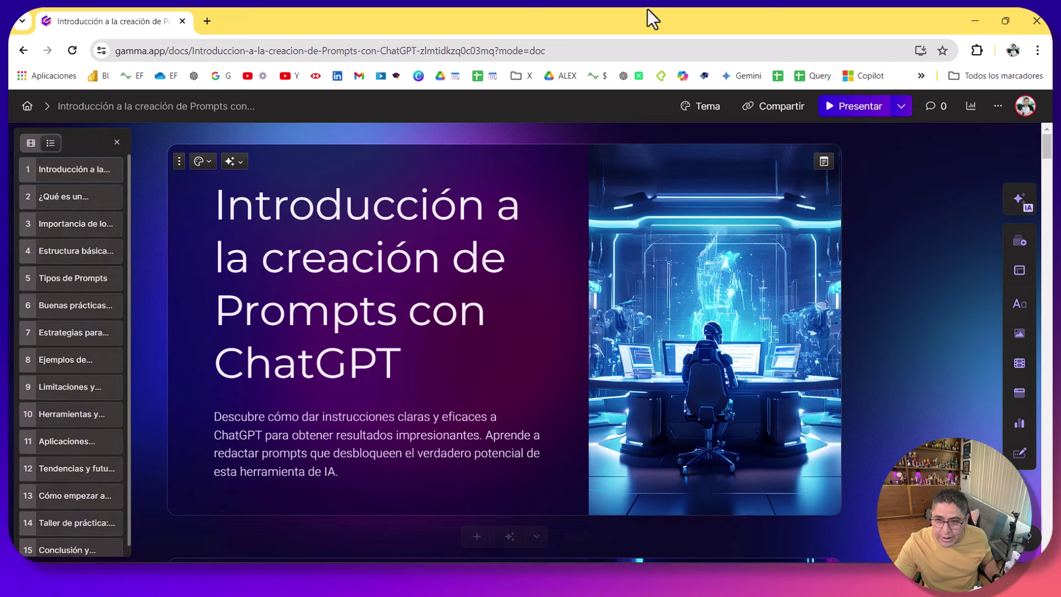
double_click(745, 10)
double_click(741, 8)
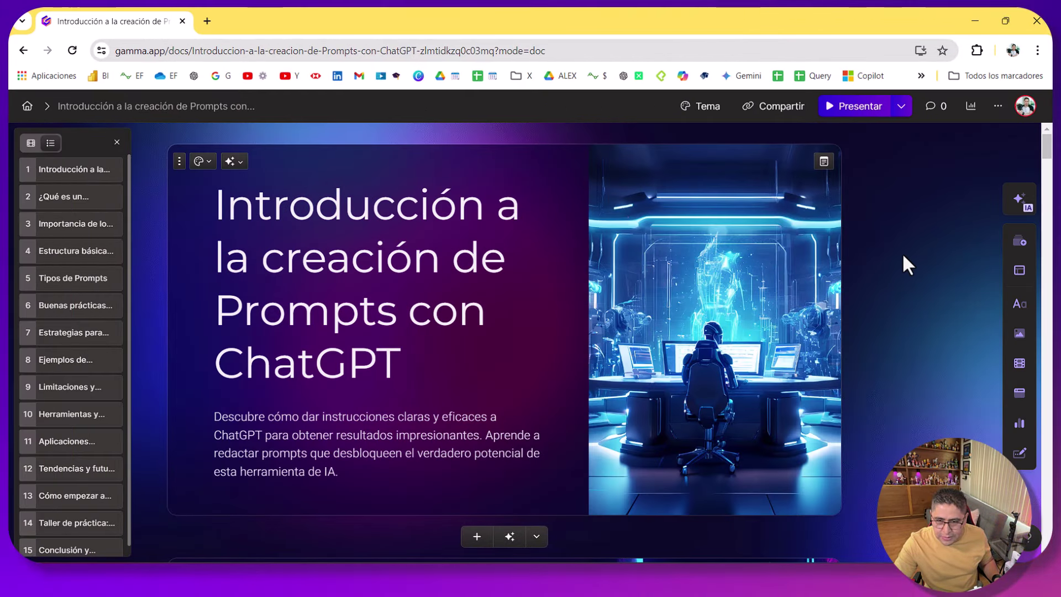
key(F11)
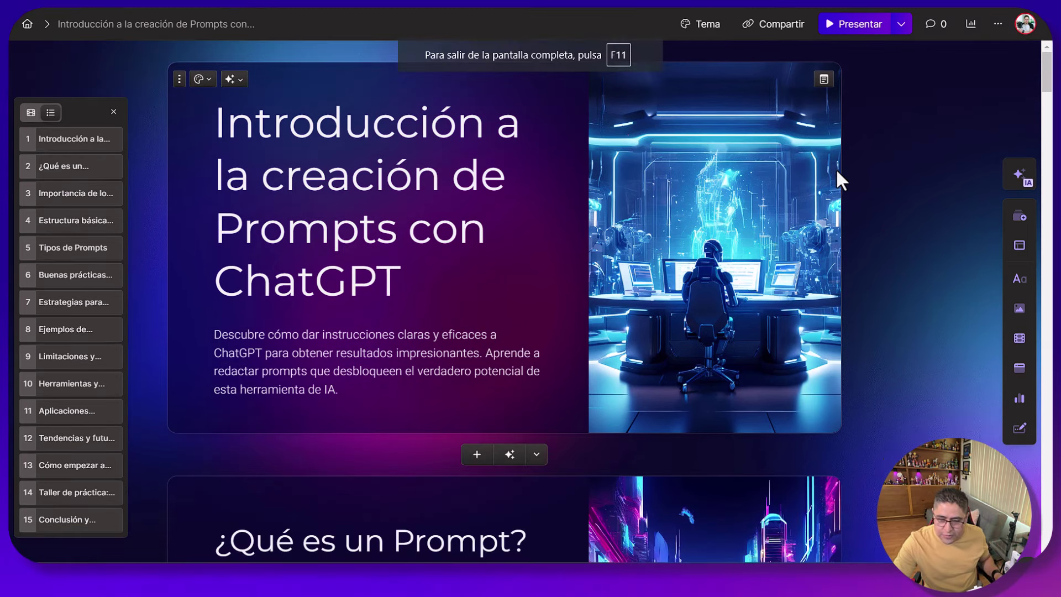
click(853, 24)
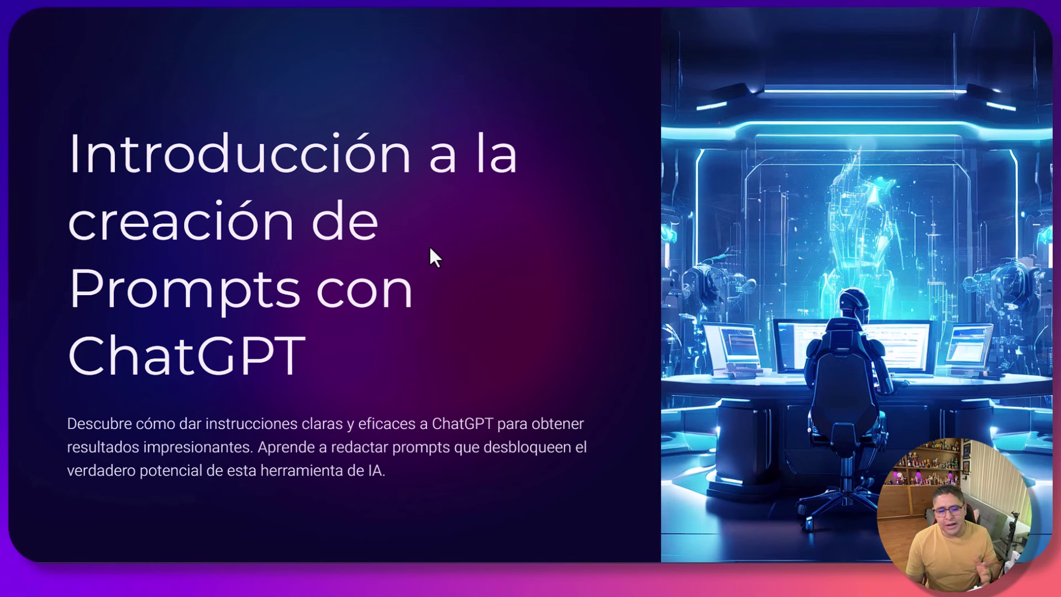
key(Right)
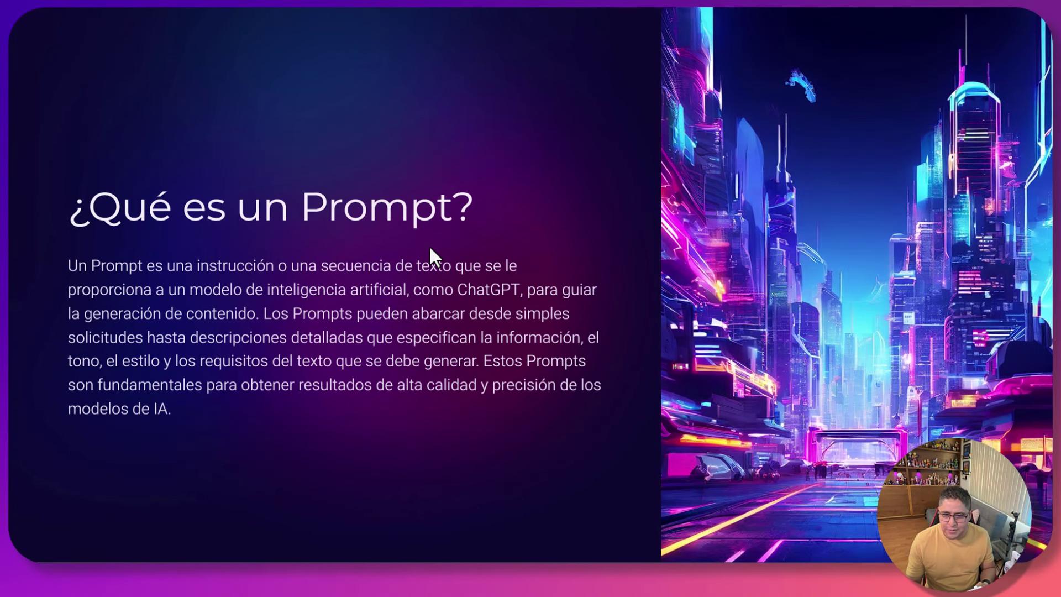
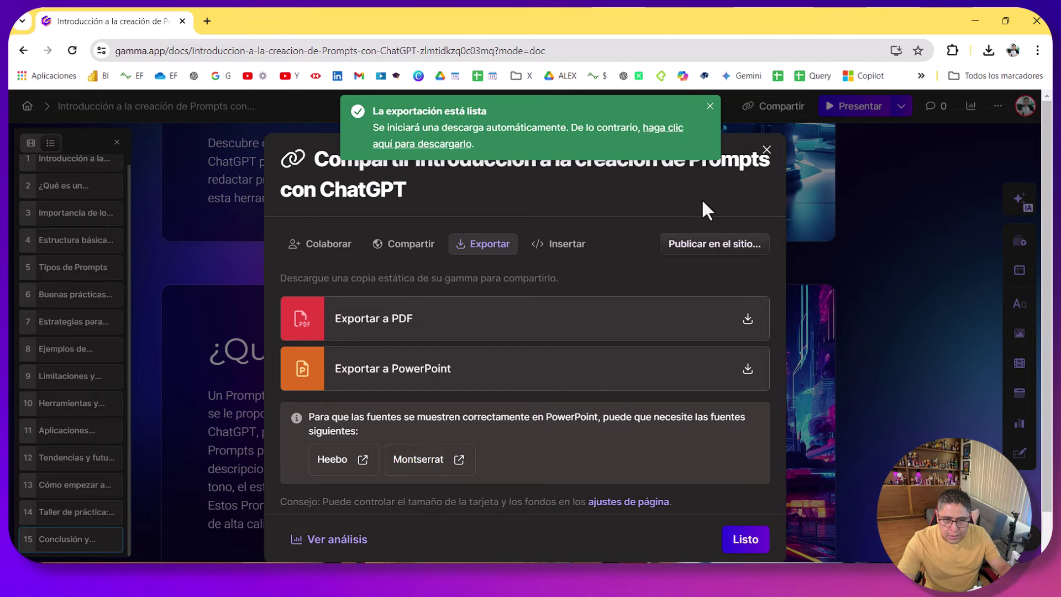
Dismiss the export notice, clear the open windows to check the desktop for the exported PowerPoint file, and return to the browser
click(709, 106)
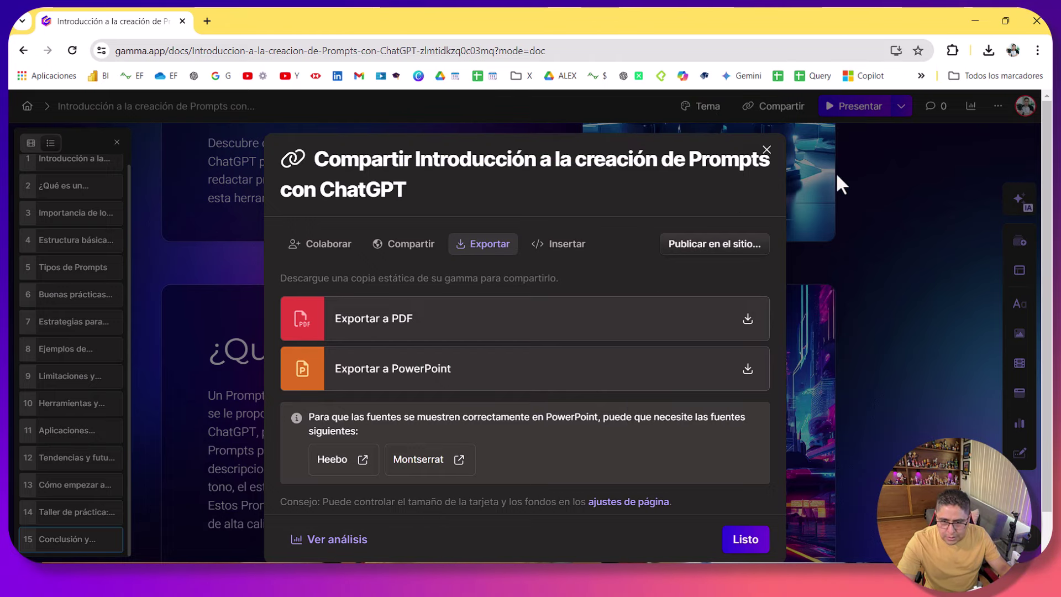
click(976, 21)
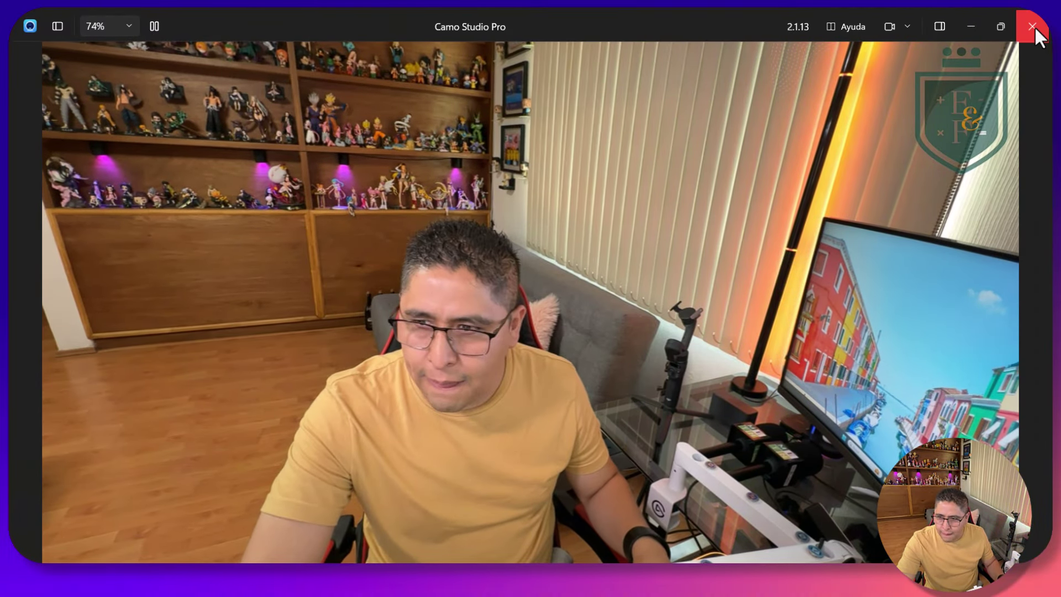
click(1031, 26)
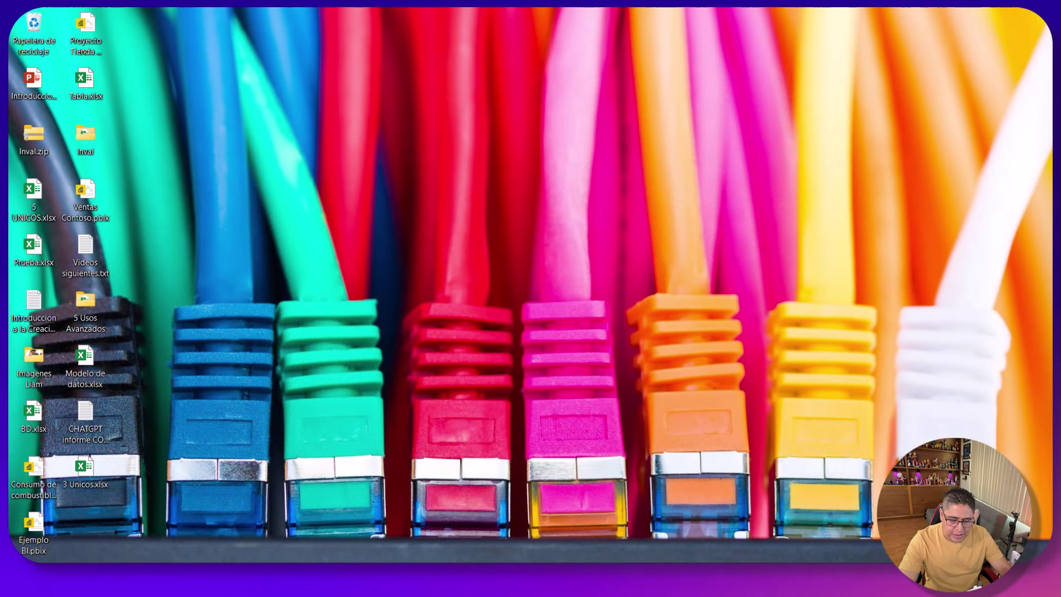
mouse_move(605, 561)
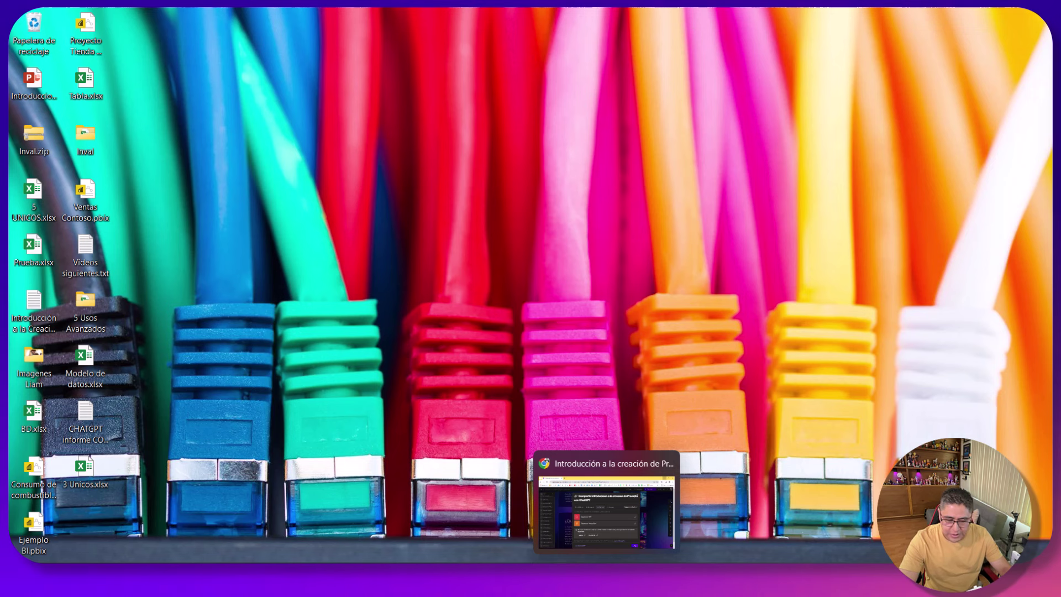
click(606, 511)
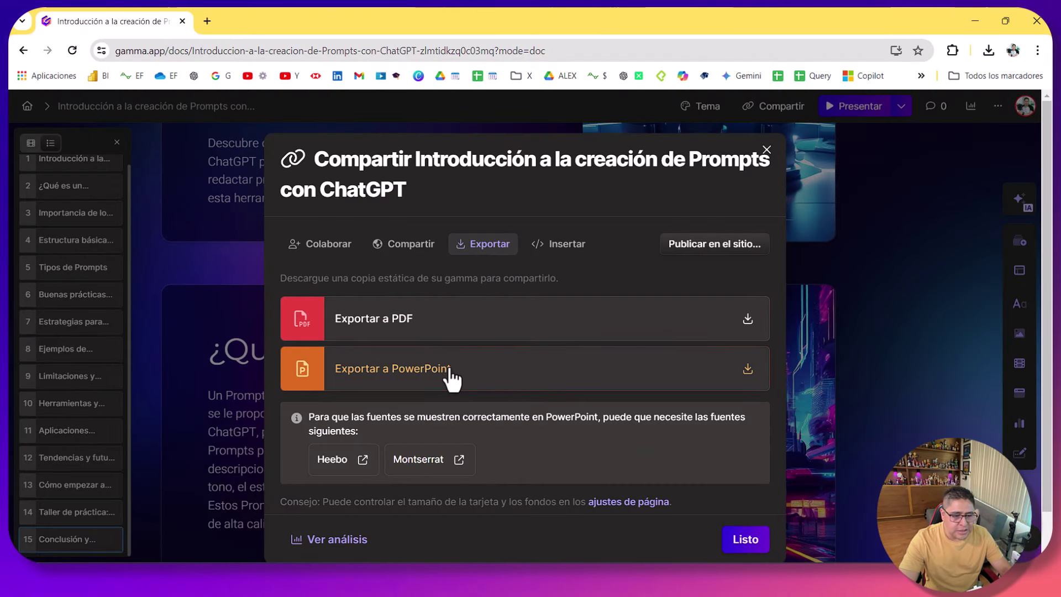
Export the deck to PDF as Introduccion-a-la-creacion-de-Prompts-con-ChatGPT.pdf, preview the downloaded file and minimize the browser
click(416, 331)
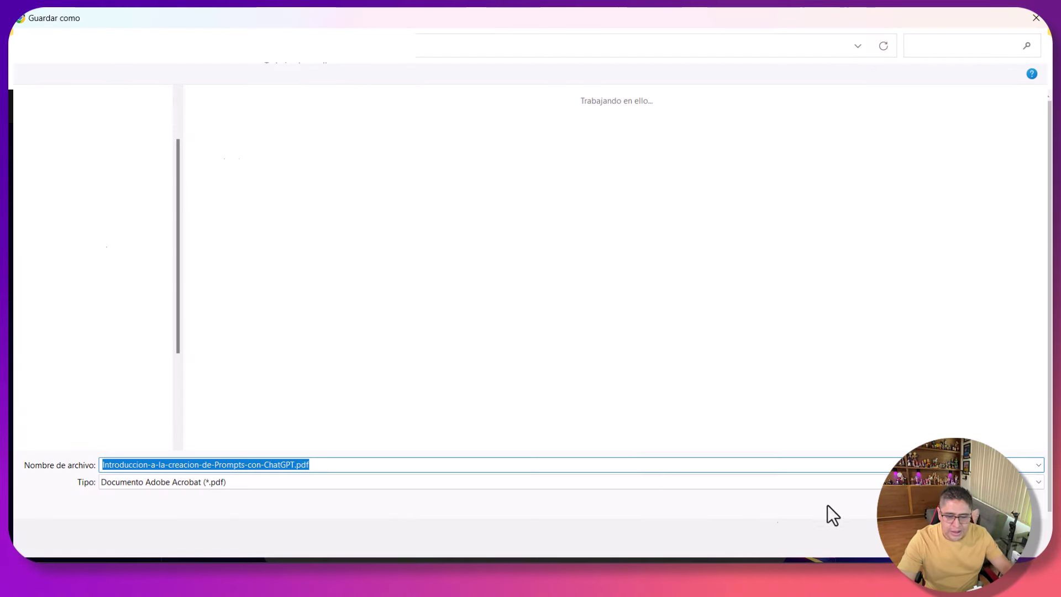
key(Return)
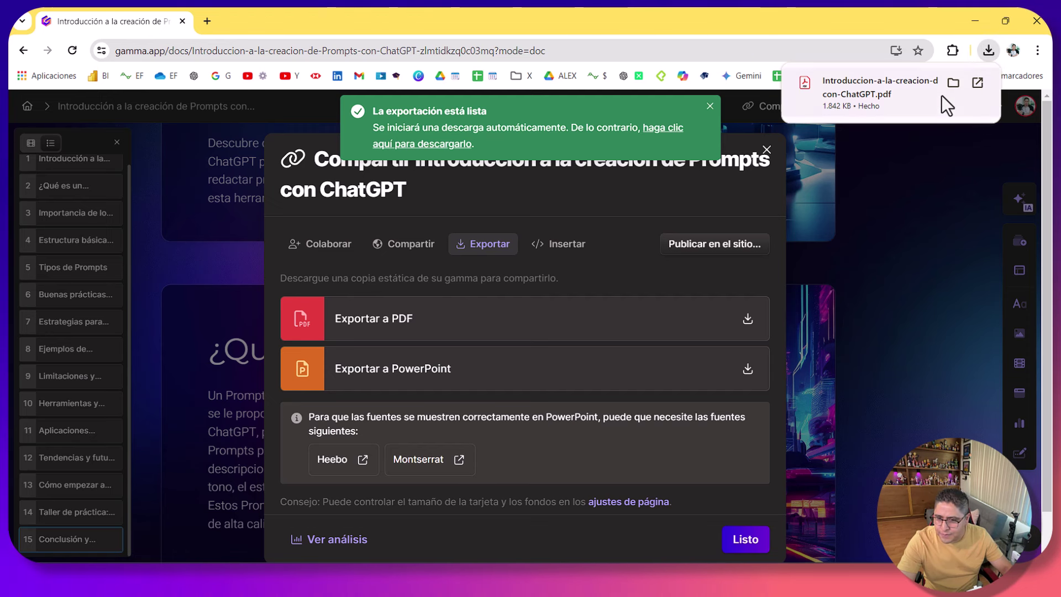
click(941, 94)
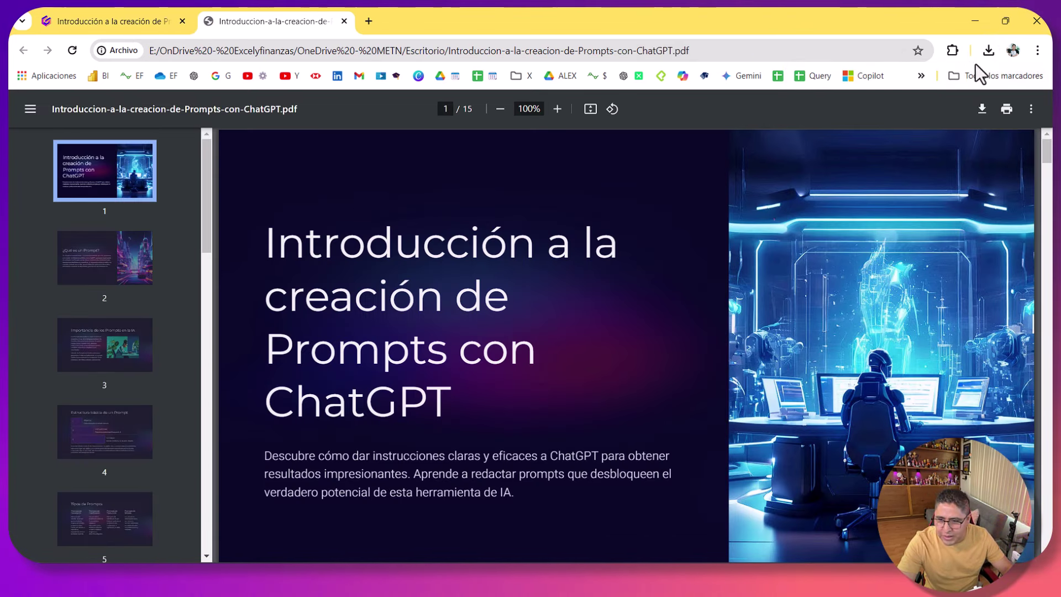
click(975, 21)
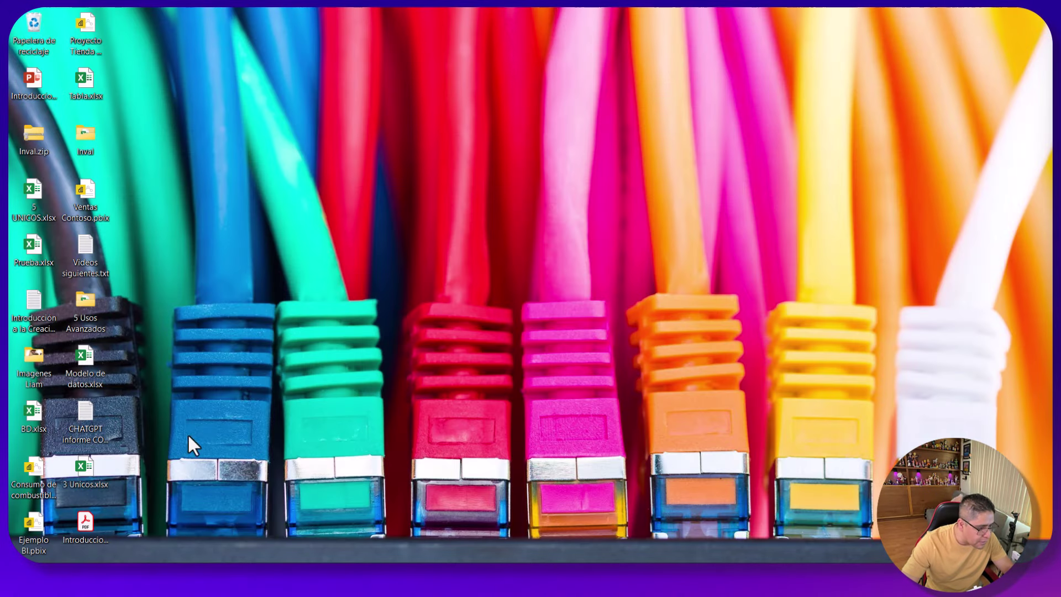
Open the exported PDF from the desktop in Acrobat Reader, maximize its window and hide the list of all tools
click(85, 524)
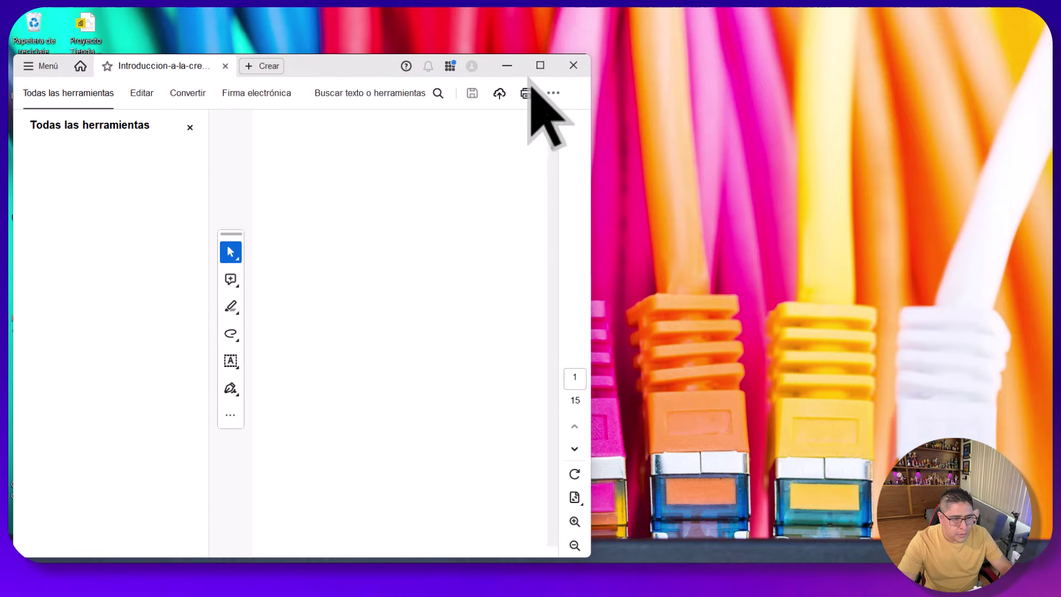
click(538, 65)
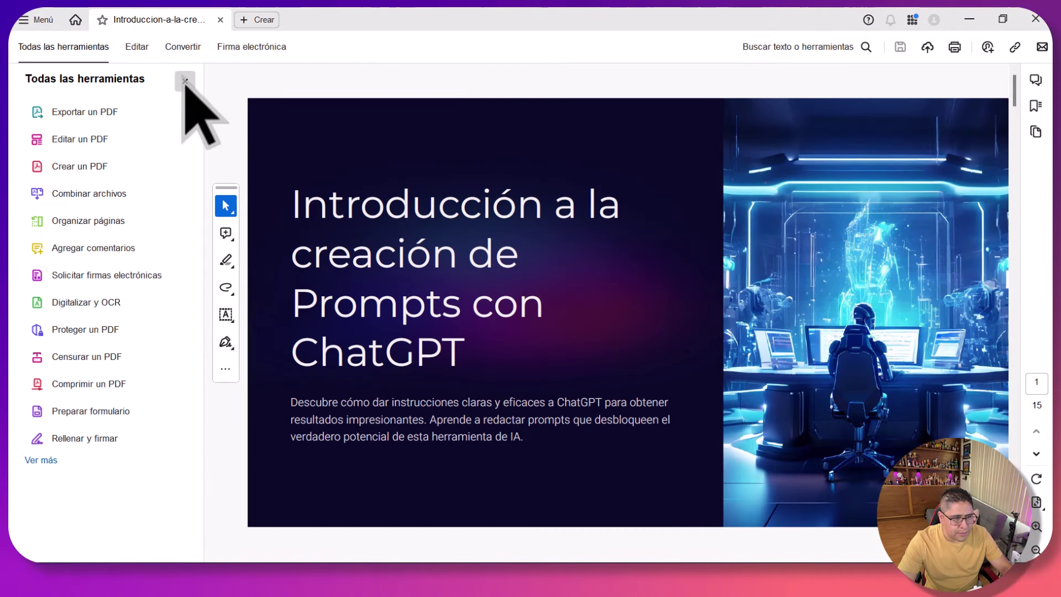
click(185, 81)
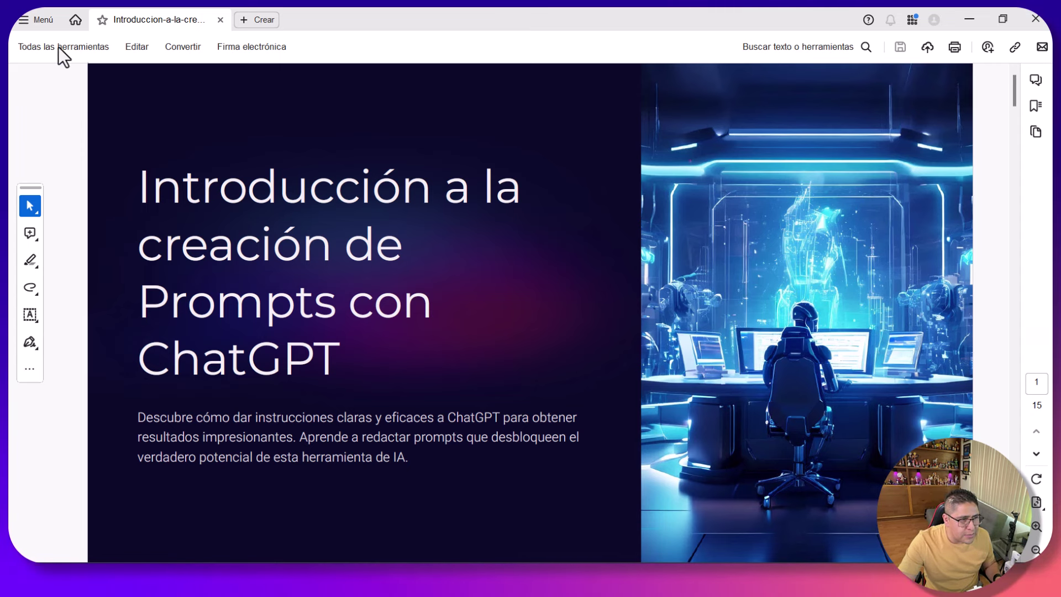
click(25, 21)
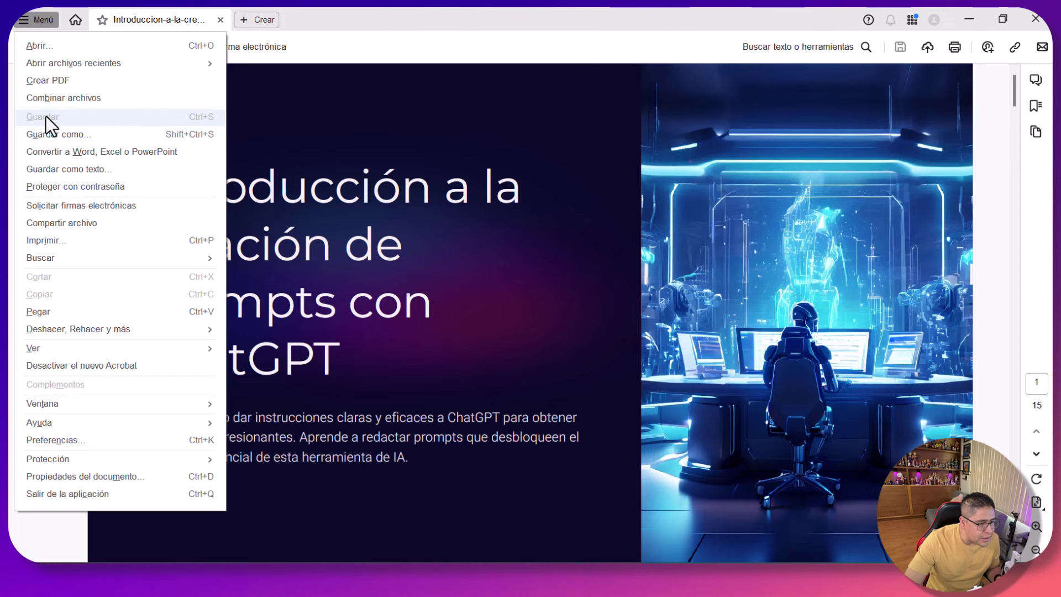
mouse_move(105, 405)
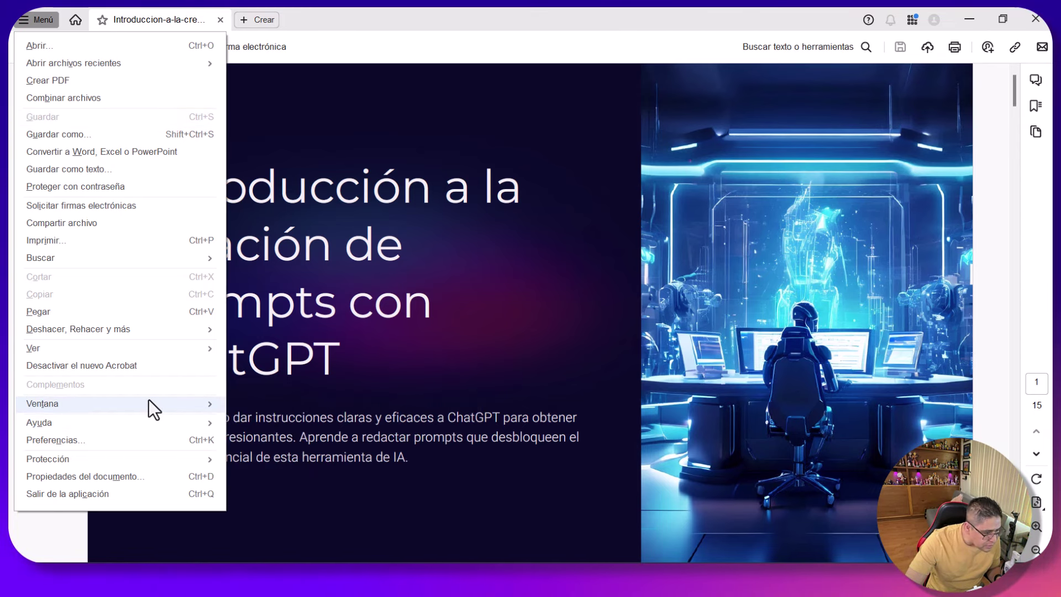
mouse_move(162, 356)
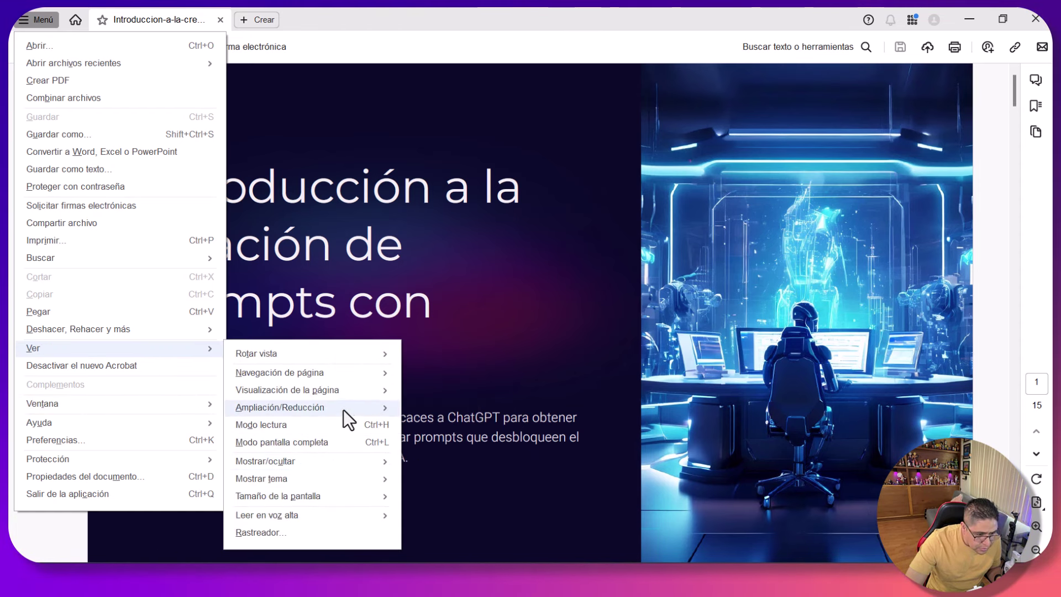
mouse_move(359, 371)
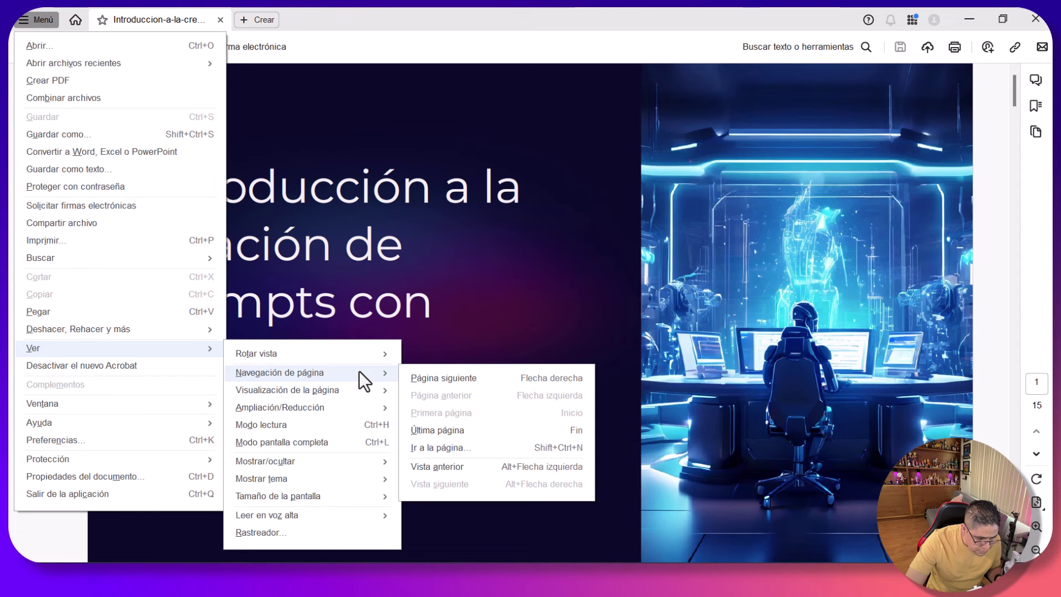
mouse_move(360, 494)
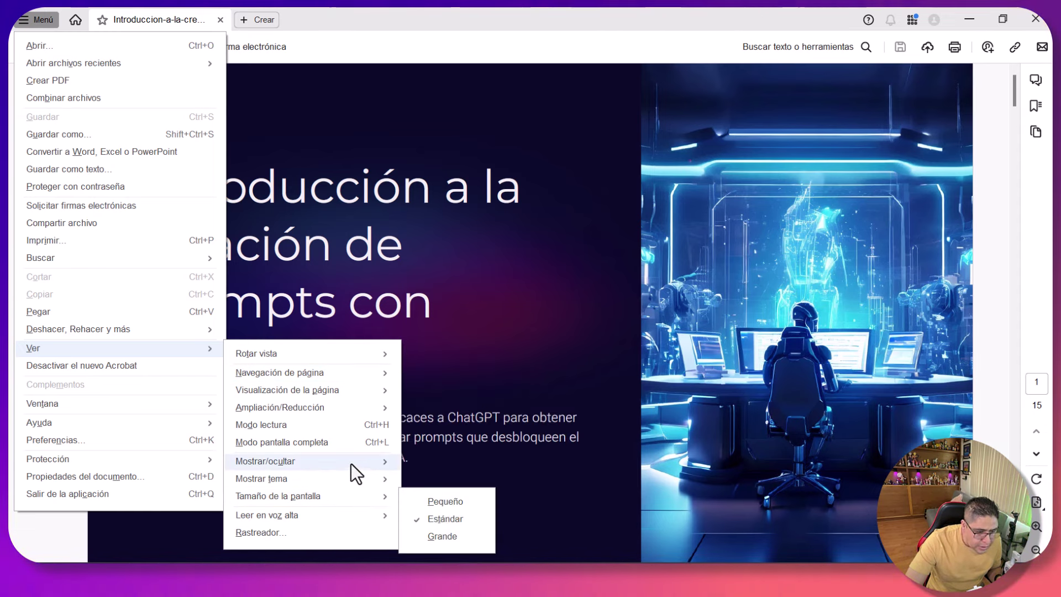
click(399, 25)
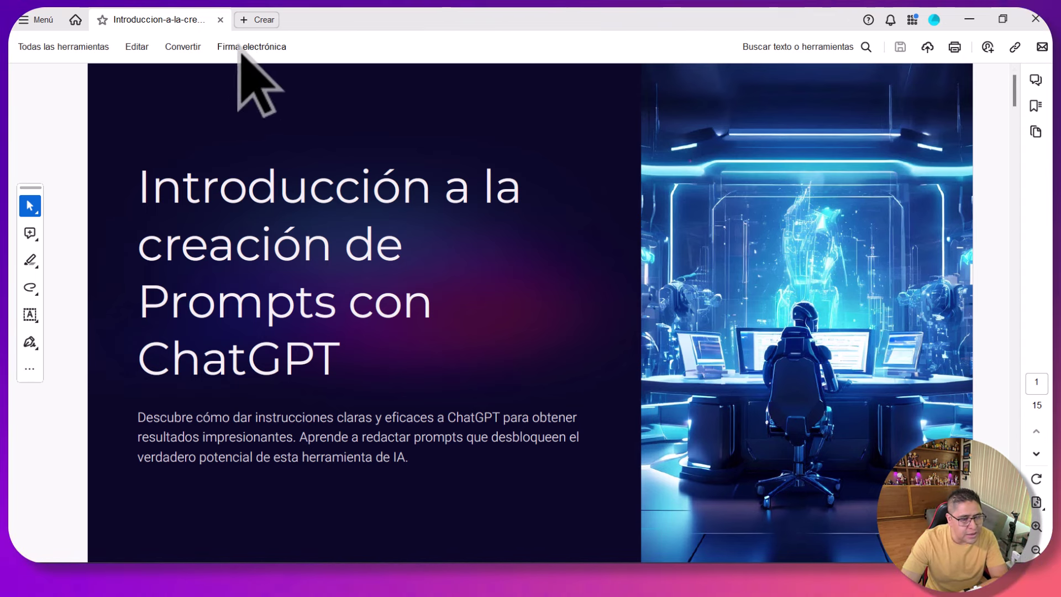
click(1011, 151)
scroll(1017, 118, up, 3)
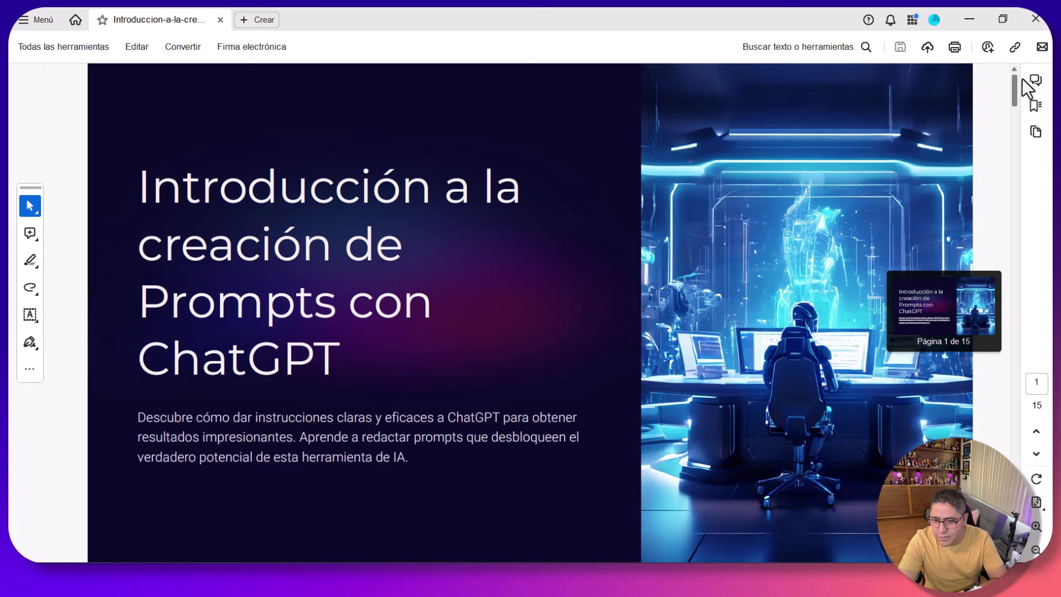
Disable the new Acrobat Reader experience, restart the application and reopen the Introduccion-a-la-creacion-de-Prompts-con-ChatGPT PDF from the recent files
click(40, 20)
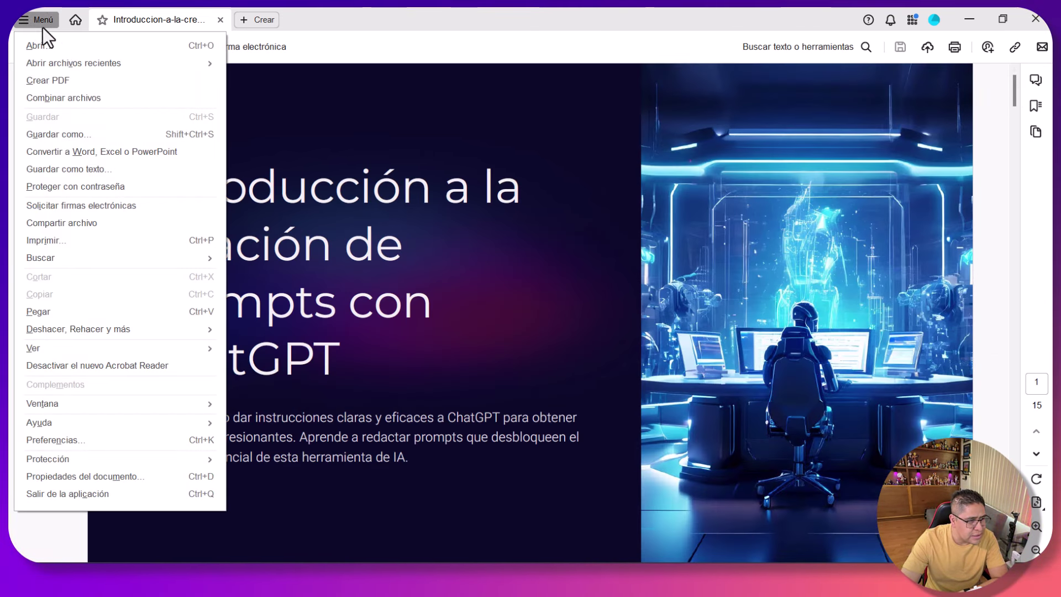
click(175, 360)
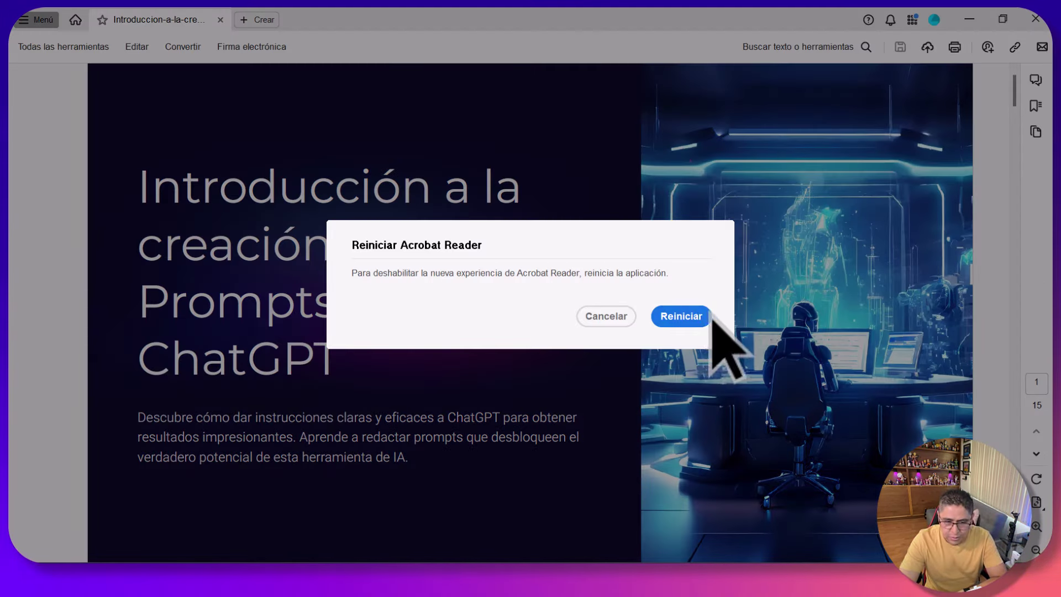
click(688, 316)
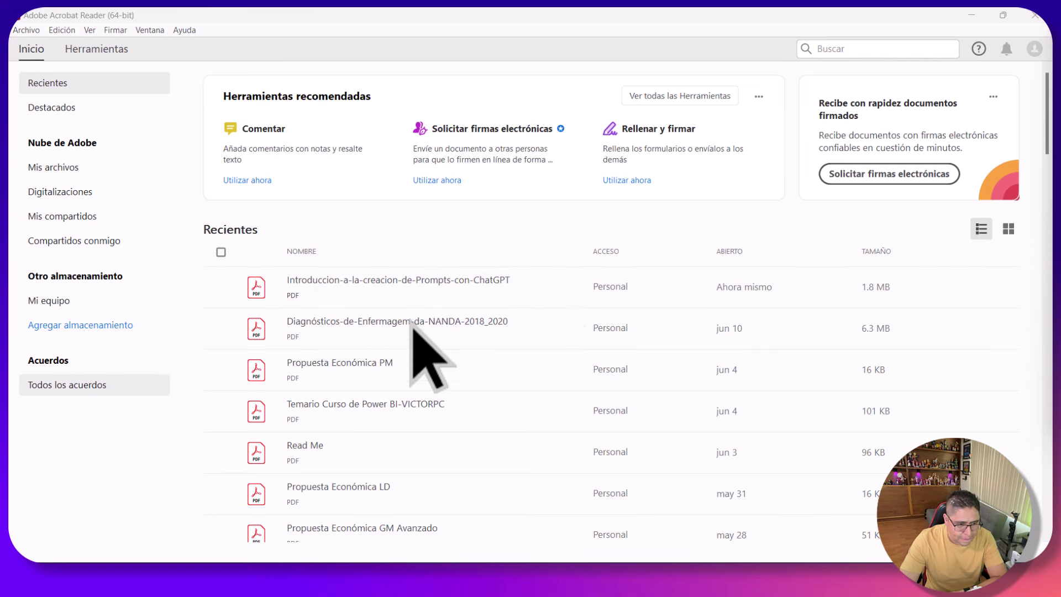
double_click(436, 285)
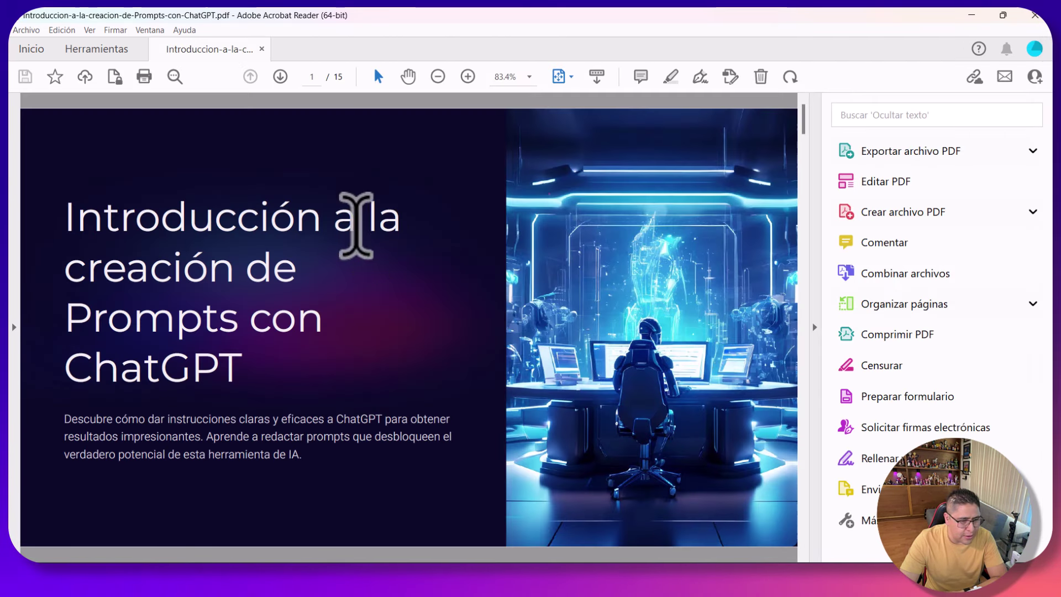
Display the PDF in full-screen mode and close the Adobe feedback survey page
click(143, 32)
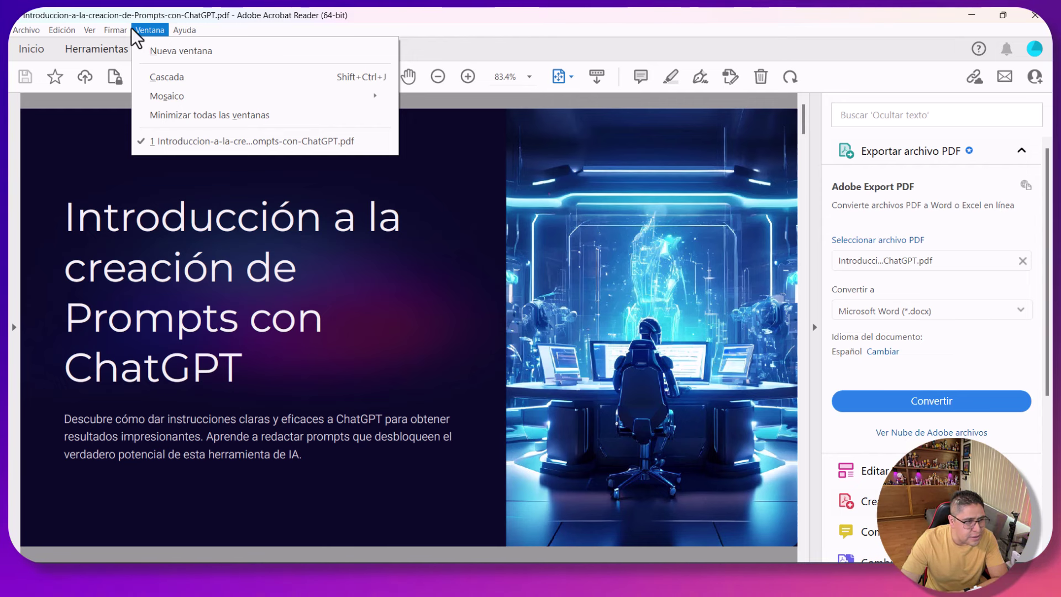
mouse_move(115, 31)
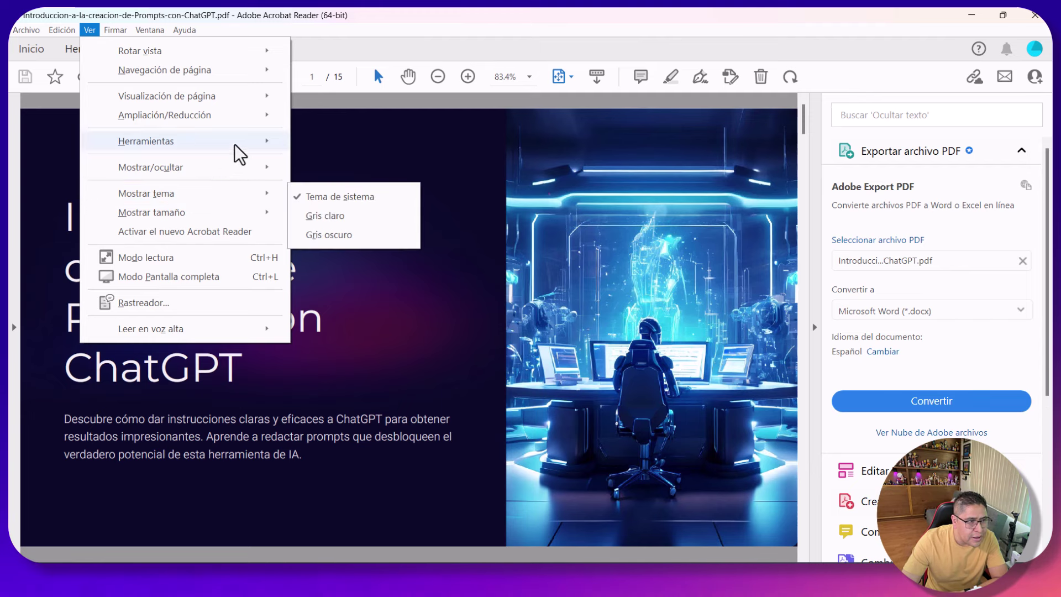
click(234, 277)
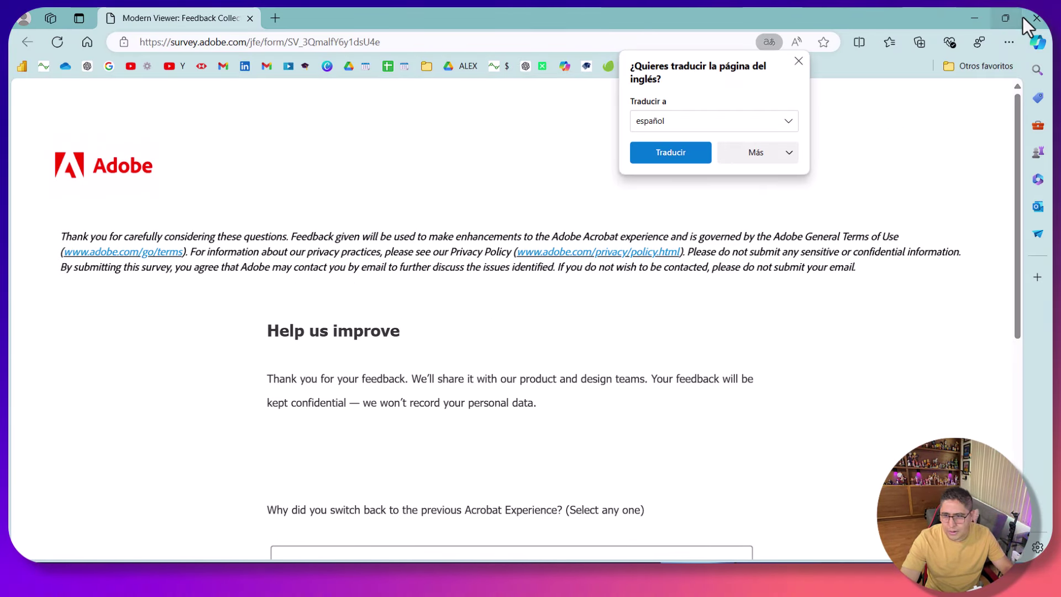
click(1023, 18)
Page forward through the full-screen PDF to the "Limitaciones y consideraciones éticas" page
click(282, 251)
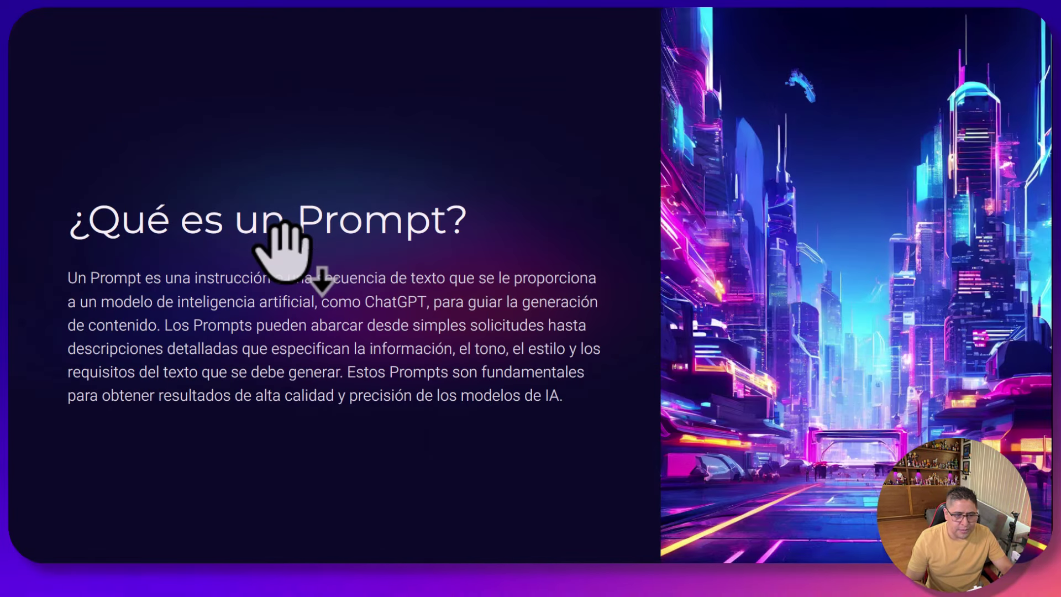
click(282, 252)
click(281, 252)
click(282, 252)
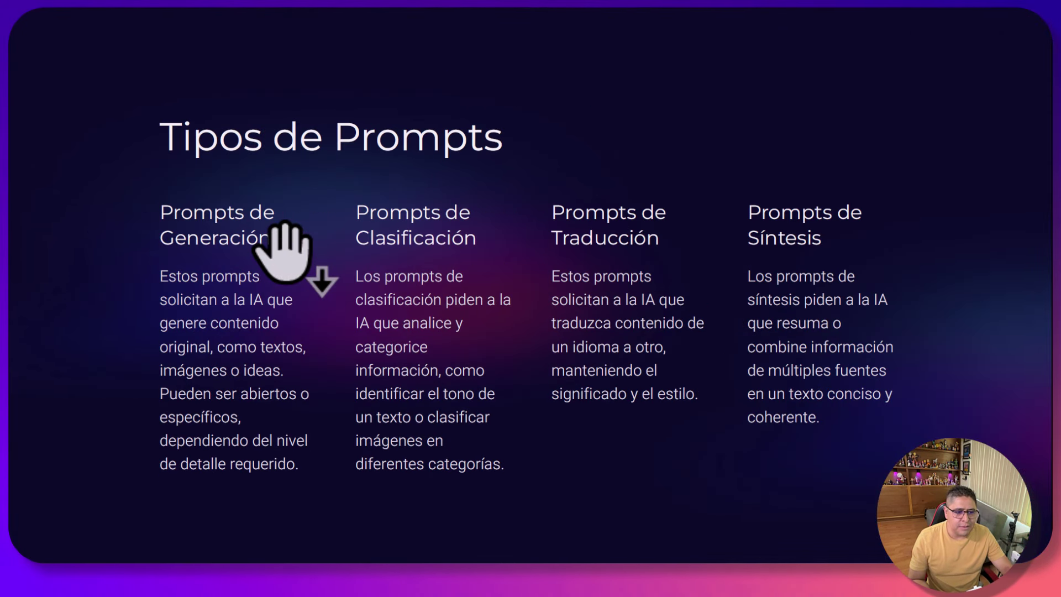
click(281, 251)
click(281, 251)
click(281, 252)
click(281, 251)
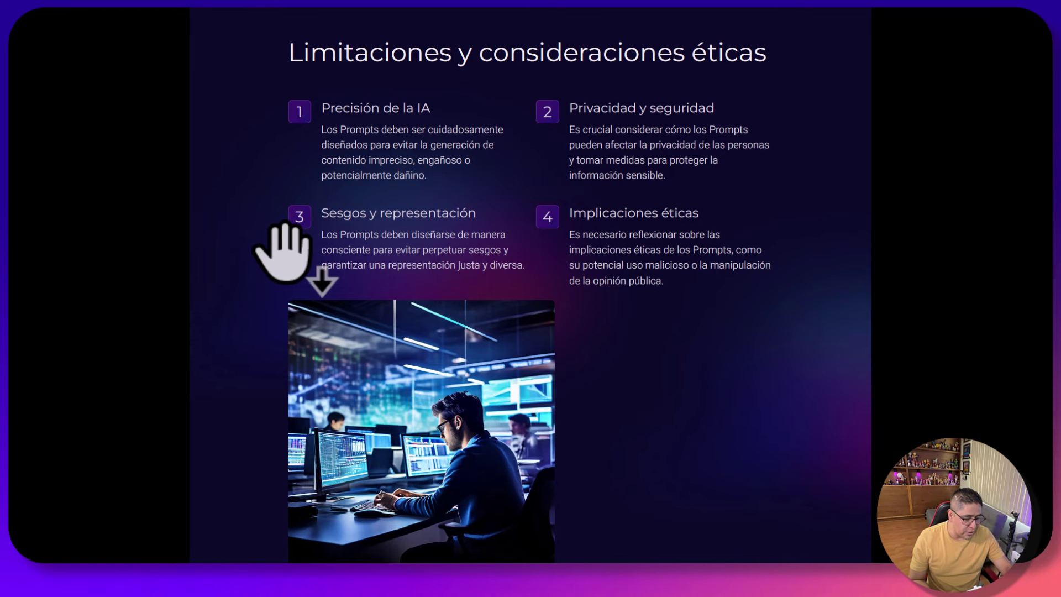
Page through the remaining full-screen PDF pages up to "Cómo empezar a crear tus propios Prompts", and minimize the reader after leaving full screen
click(282, 252)
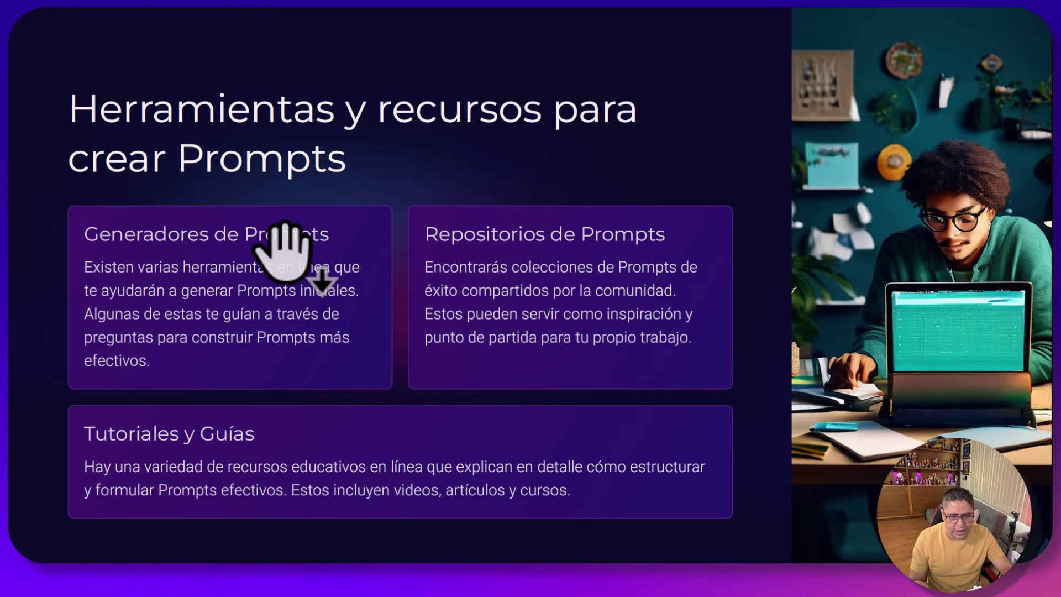
click(282, 252)
key(Left)
key(Left)
click(281, 252)
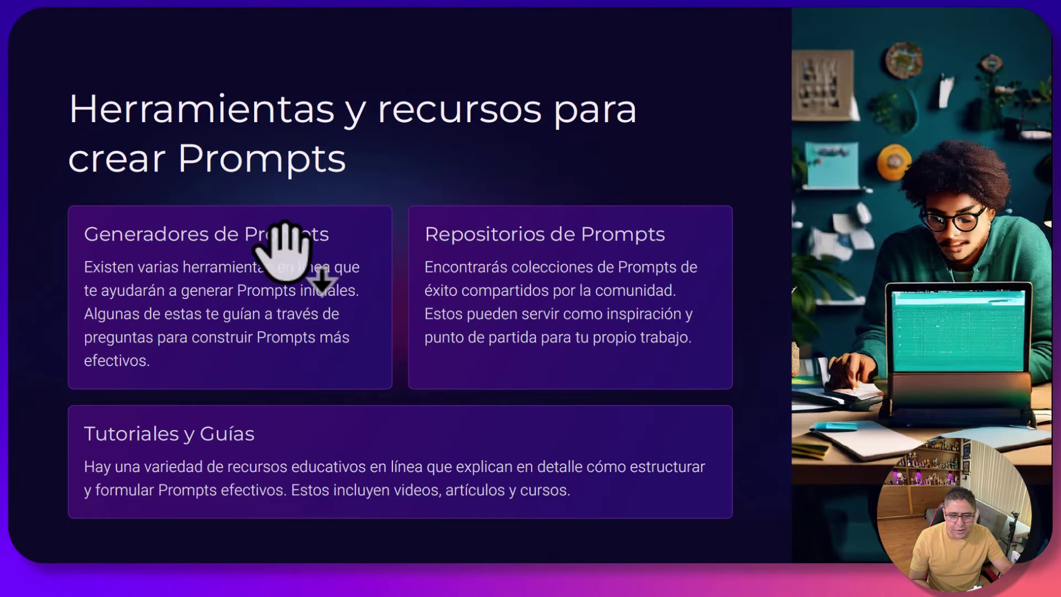
key(Right)
key(Right)
key(Right)
key(Right)
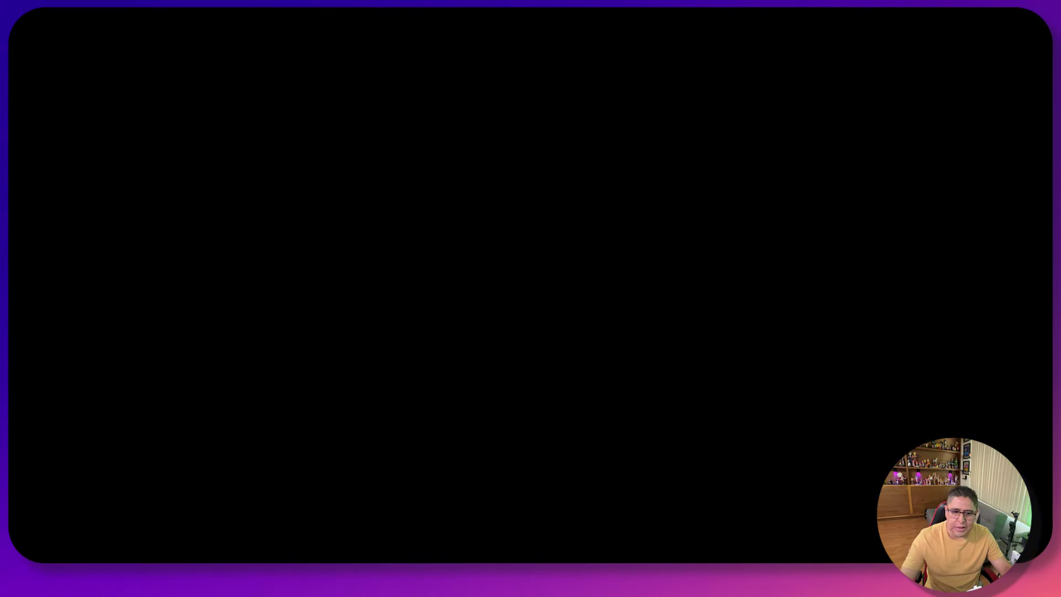
key(Escape)
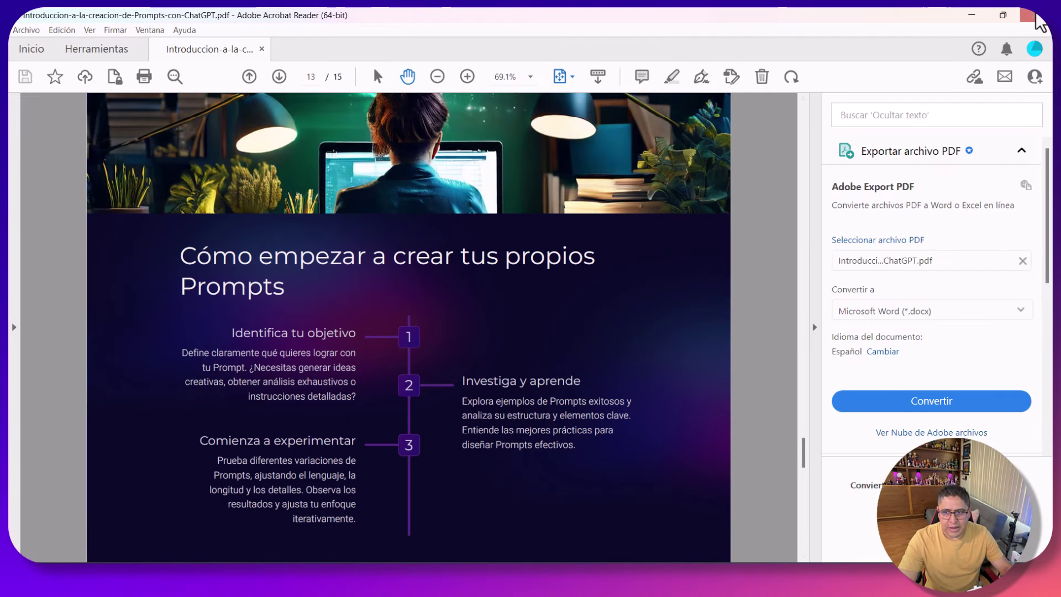
click(972, 15)
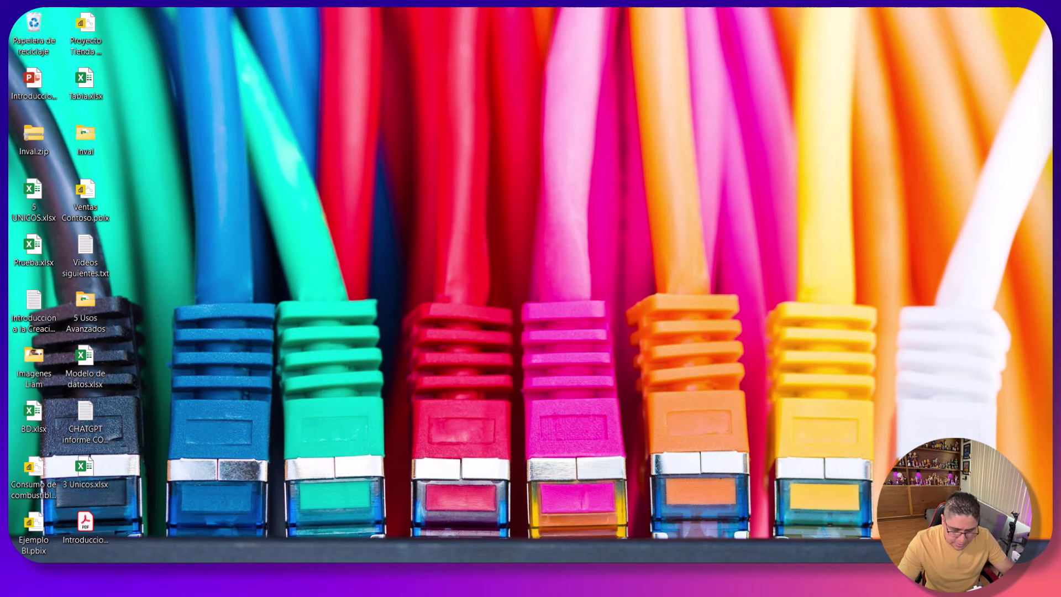
Switch to the Chrome window and close the PDF's browser tab and the presentation's share dialog
double_click(85, 522)
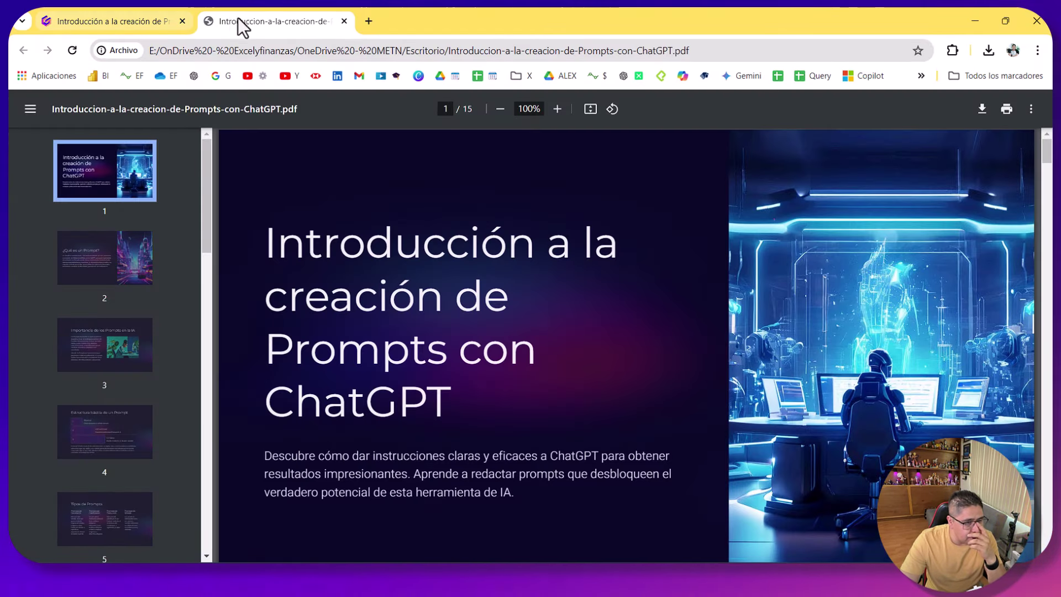
click(342, 22)
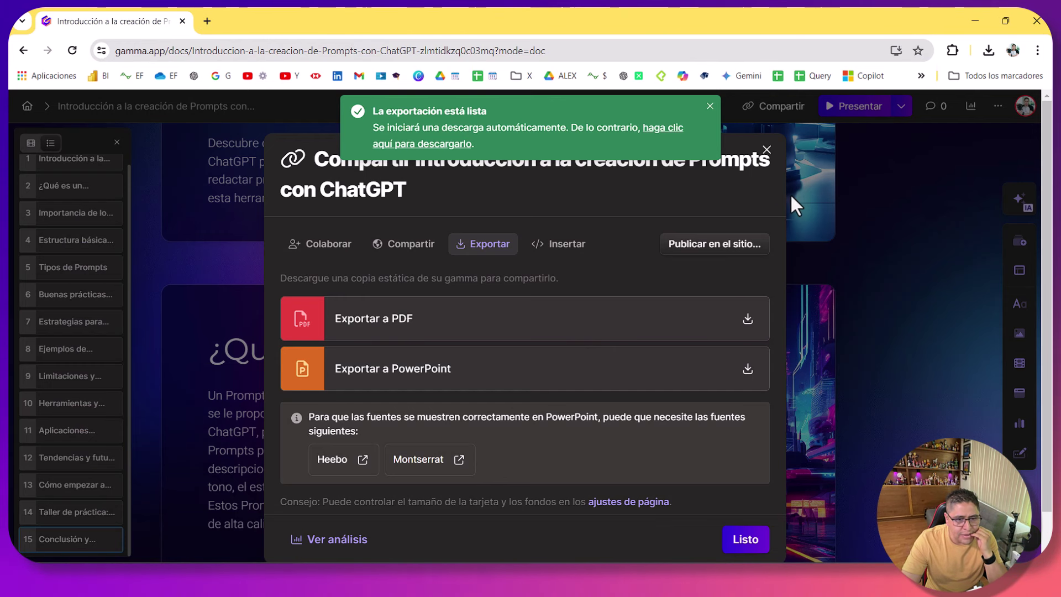
click(767, 149)
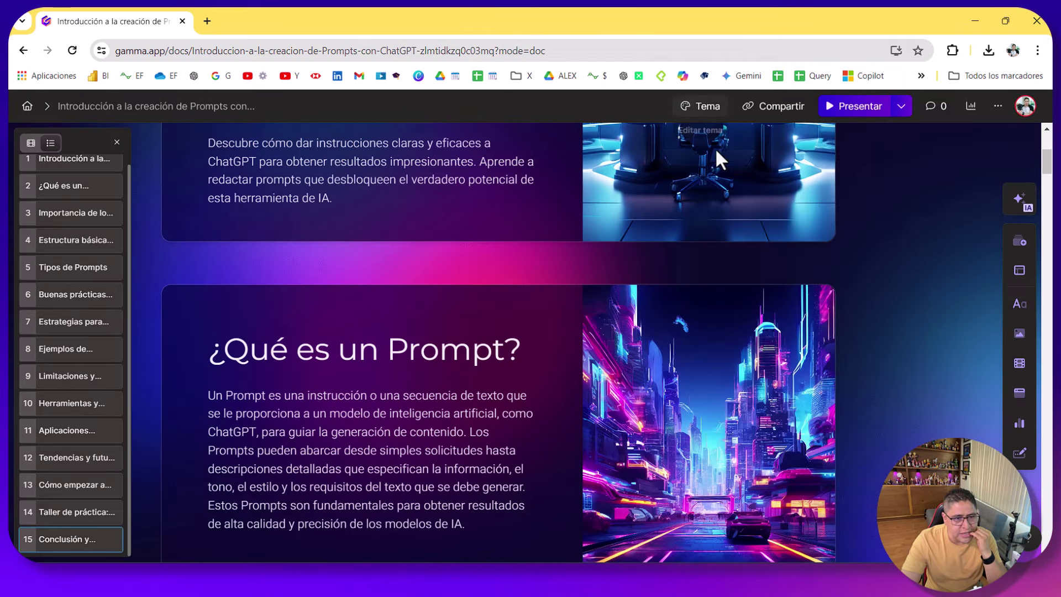
Skim the presentation's cards down to "Herramientas y recursos para crear Prompts" and return to the Gamma home page
scroll(587, 326, down, 10)
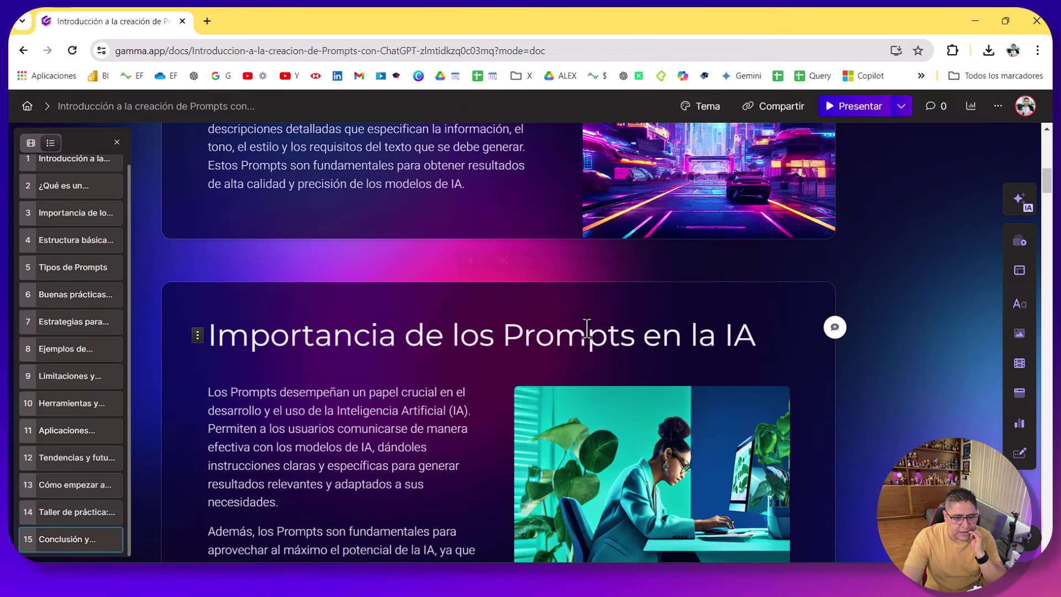
scroll(587, 326, down, 15)
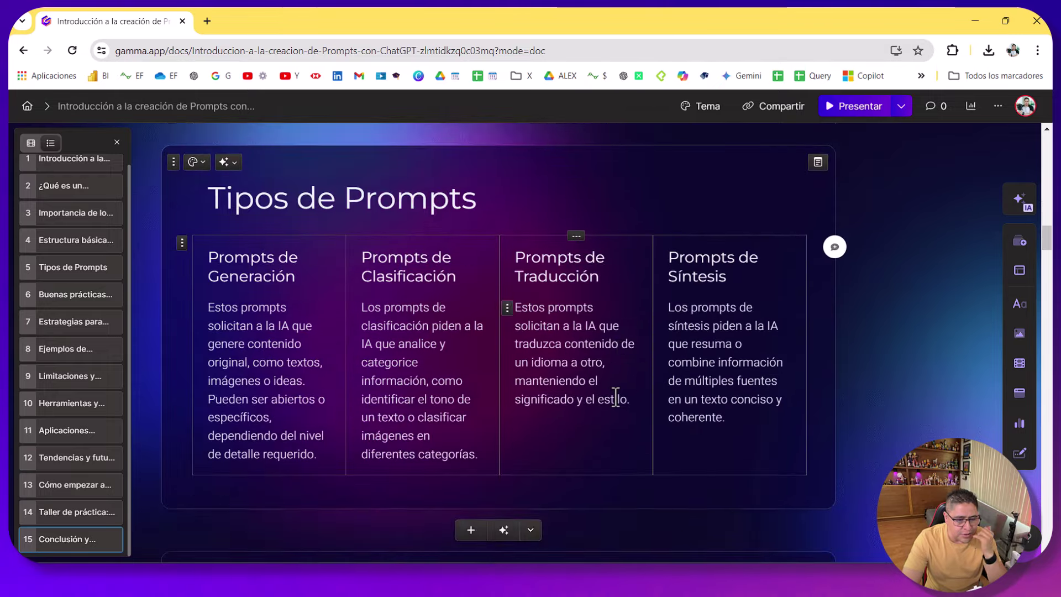
scroll(621, 409, down, 15)
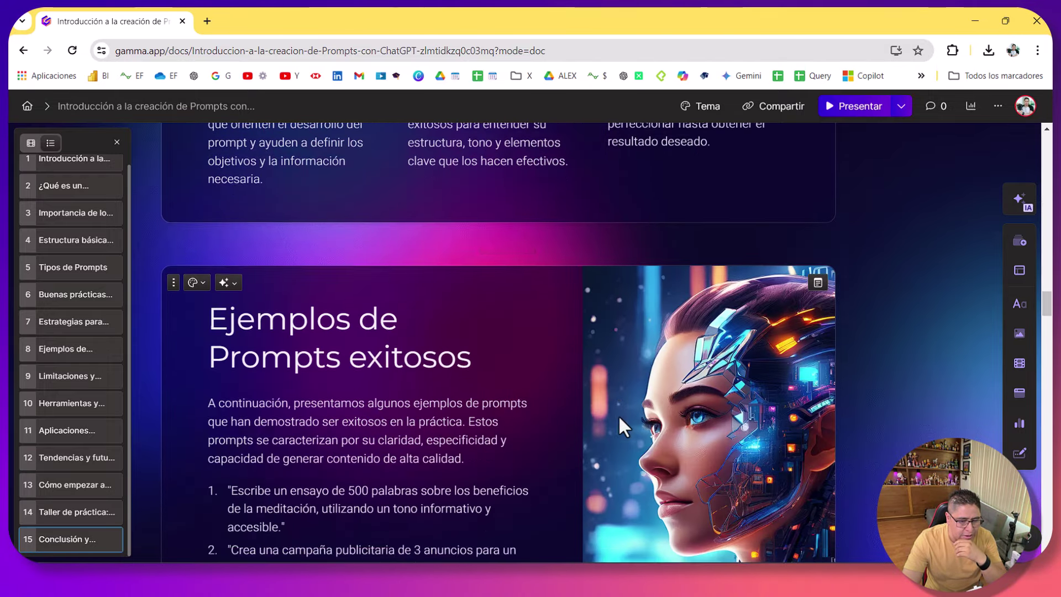
scroll(618, 414, down, 9)
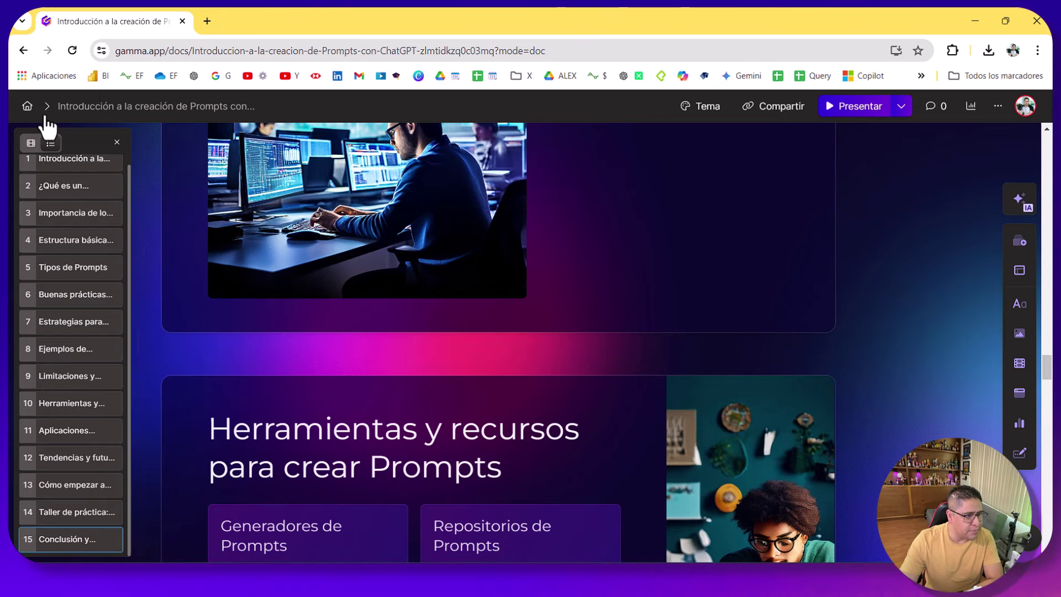
click(25, 108)
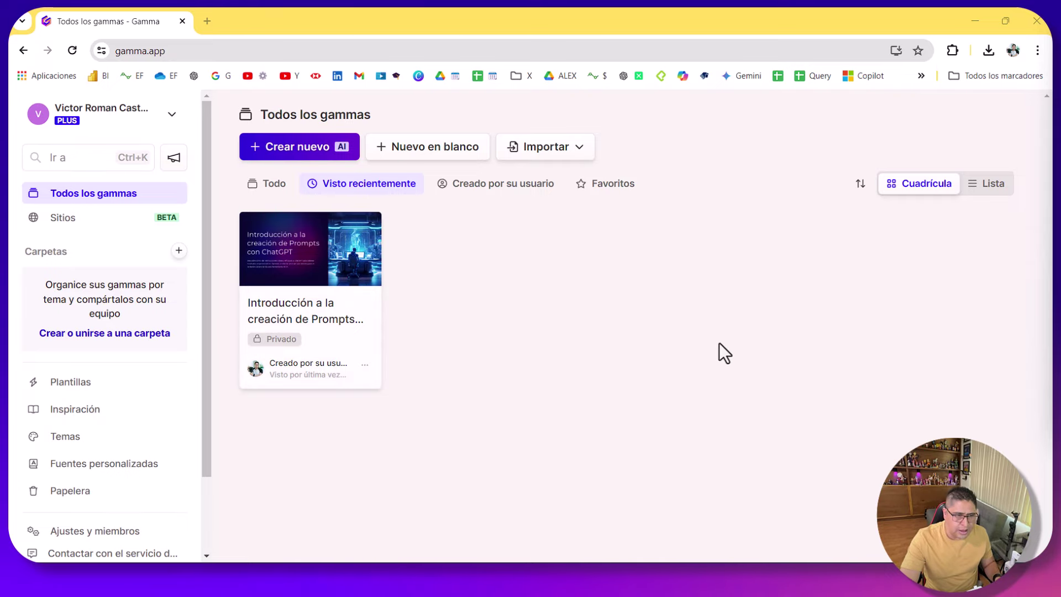
Start a new AI generation from a one-line prompt, with Documento as the output type and 15 cards
click(319, 151)
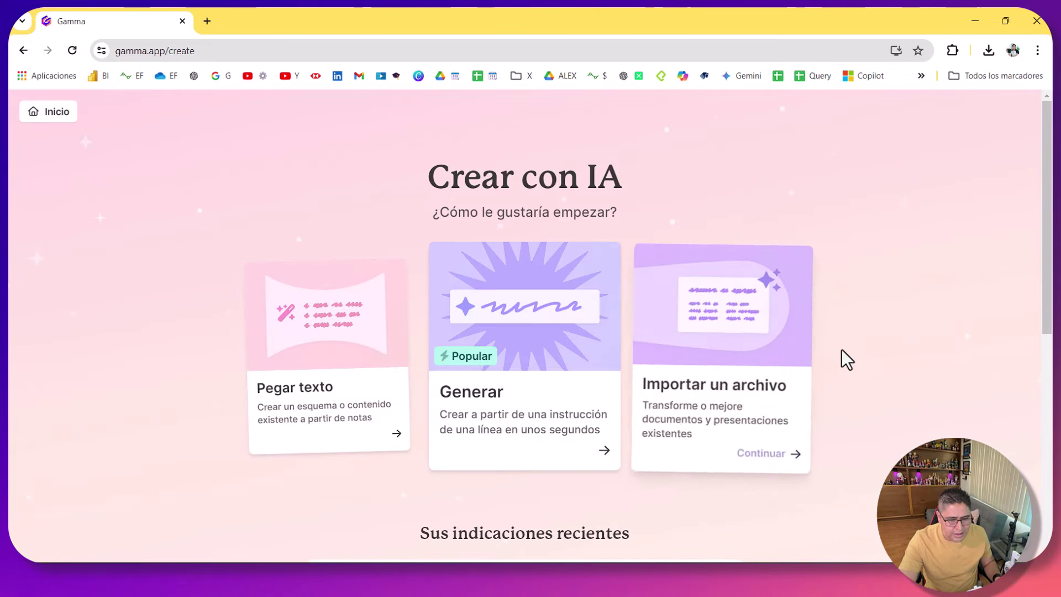
click(526, 319)
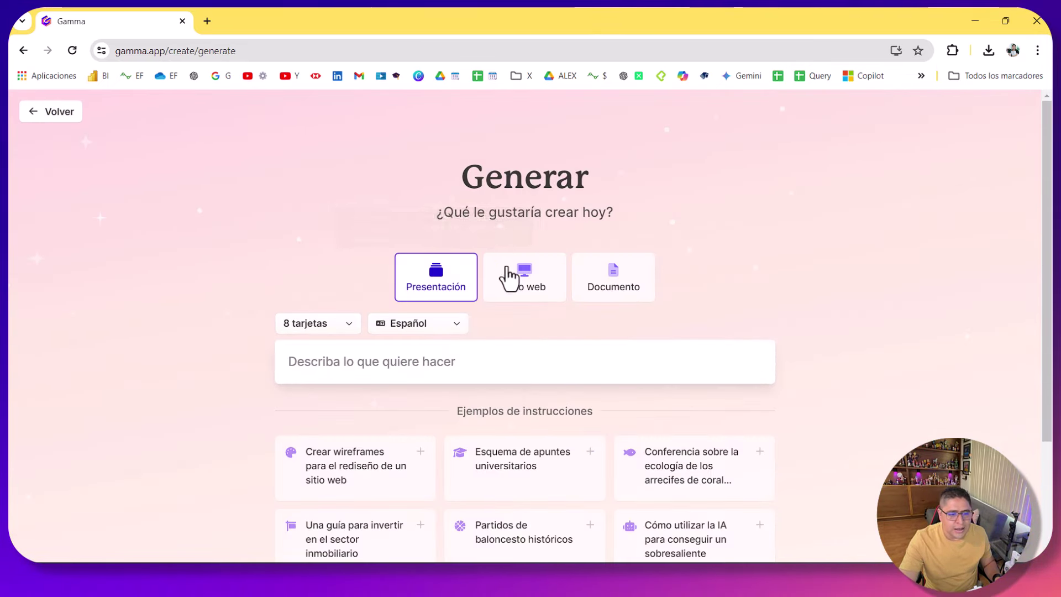
click(641, 264)
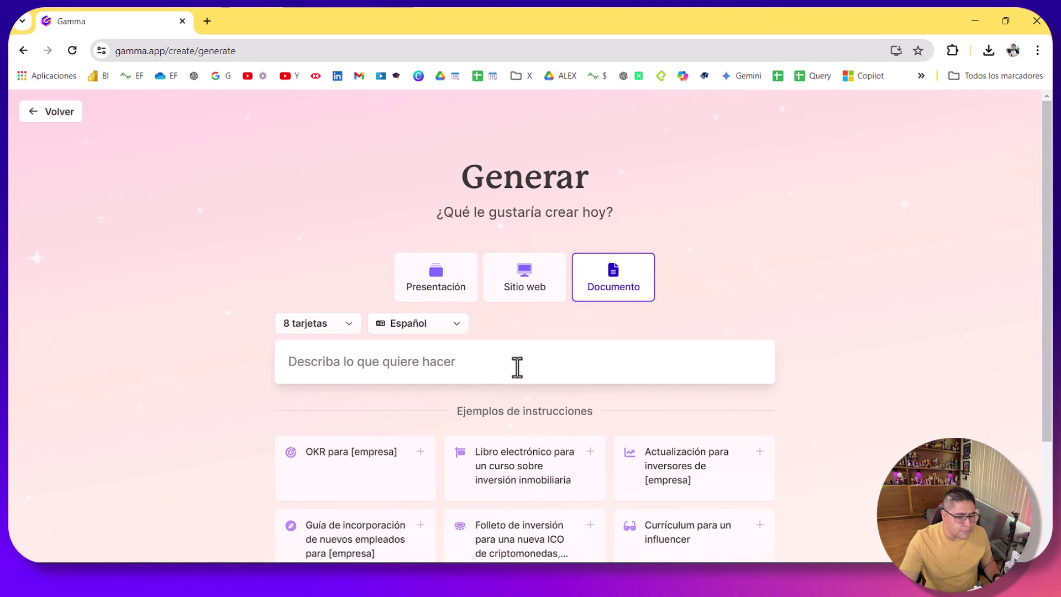
click(310, 327)
click(419, 486)
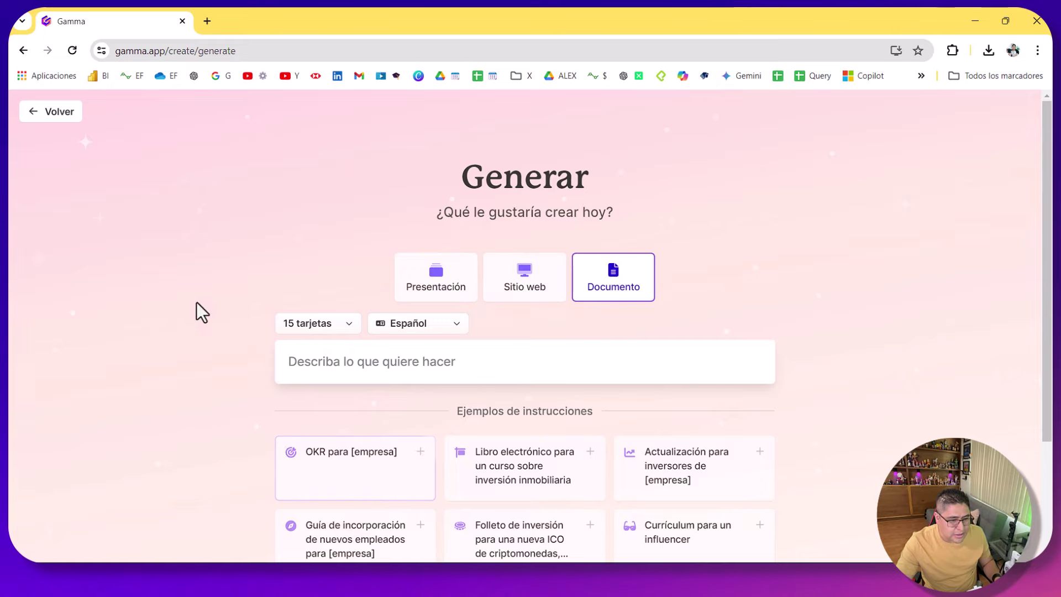
Enter the prompt "Fundamentos de la Suite de Aplicaciones de Power BI" and generate the document's outline
click(377, 354)
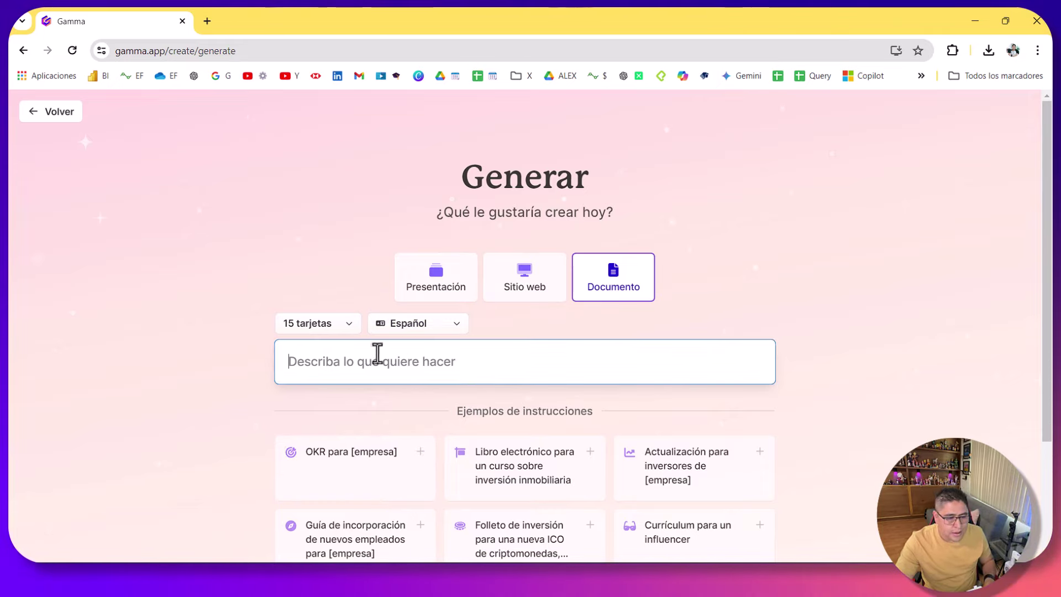
text(Fundamentos de la SUite de Aplicaciones de Power BI)
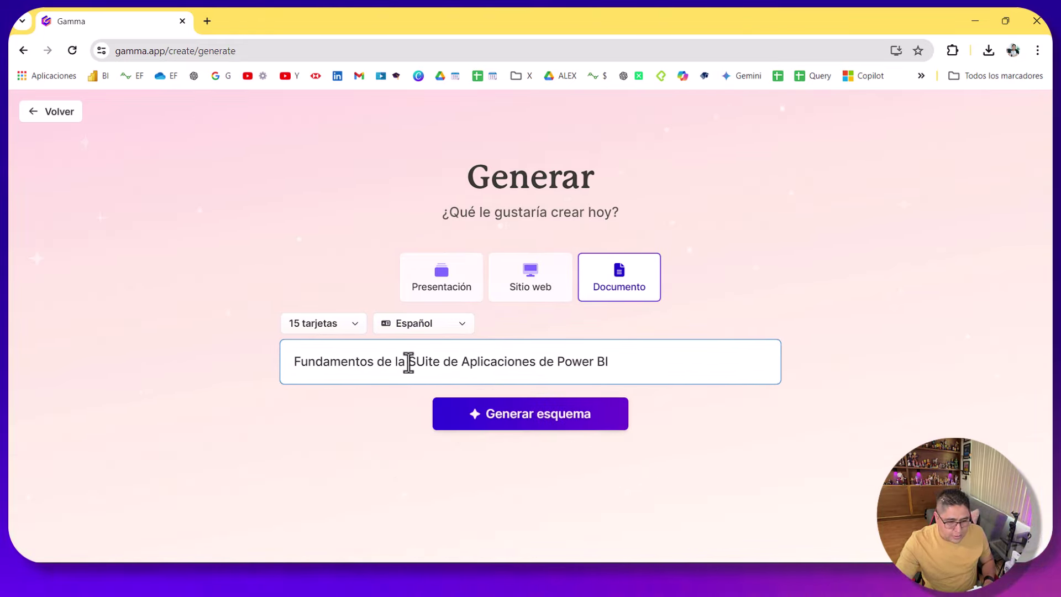
click(429, 362)
key(BackSpace)
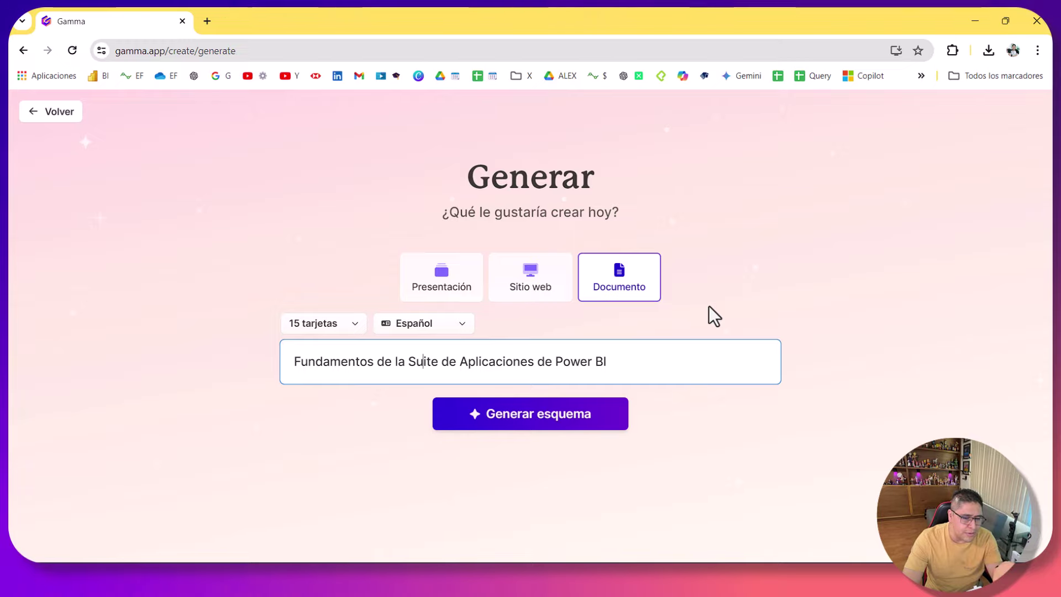
click(566, 425)
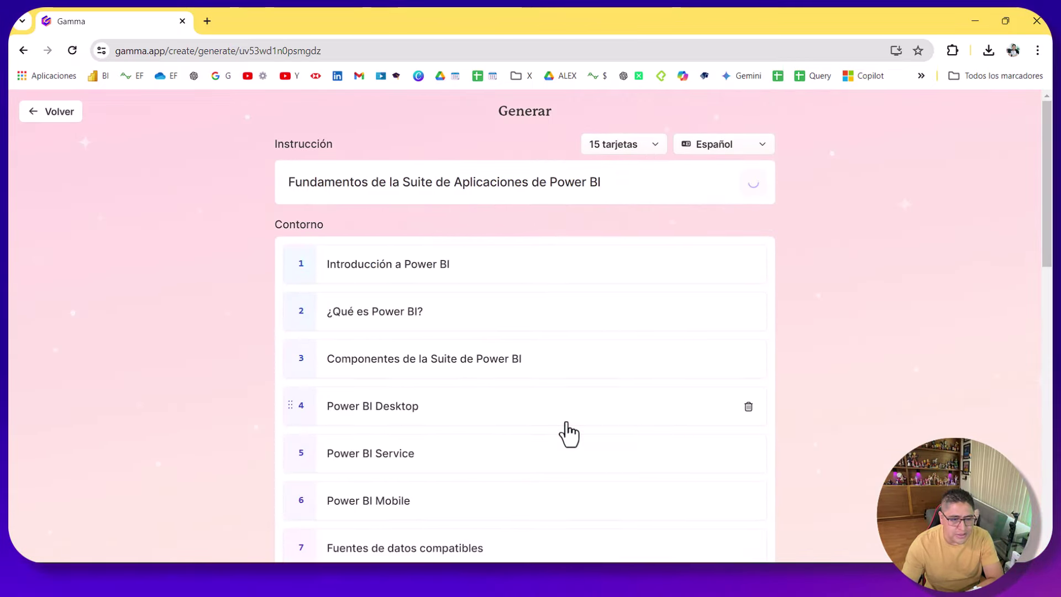
Accept the outline with detailed text and AI images, and generate the document with a dark navy theme
scroll(833, 255, down, 15)
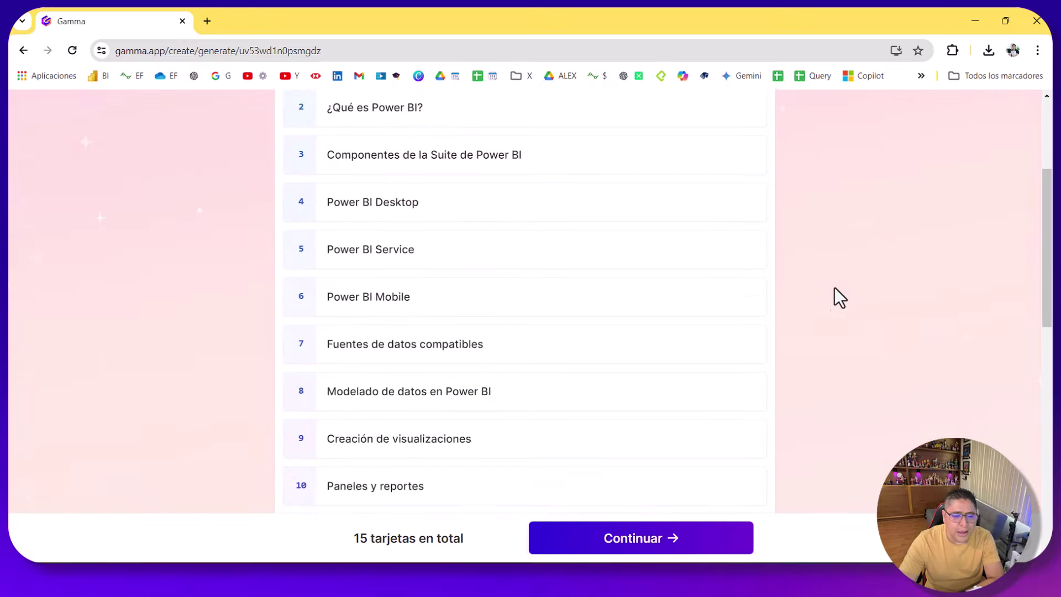
scroll(853, 350, up, 5)
scroll(853, 349, down, 6)
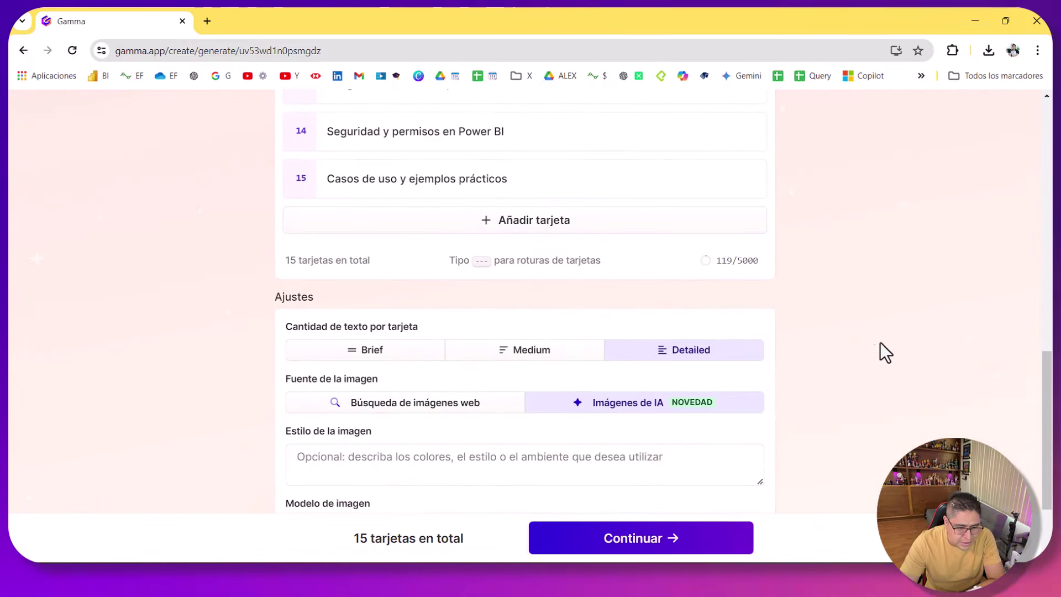
scroll(856, 383, up, 5)
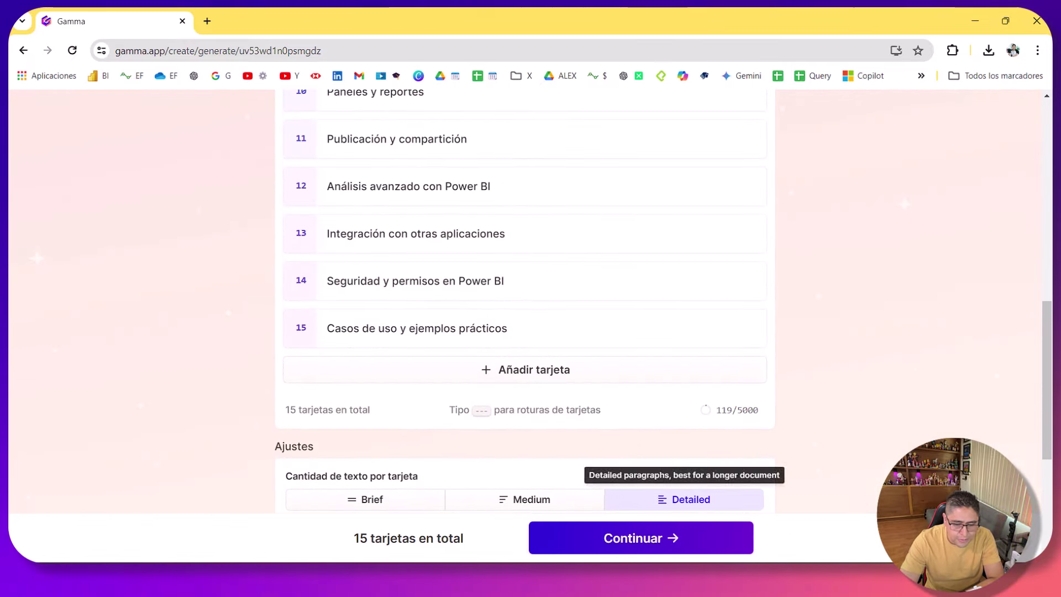
click(647, 548)
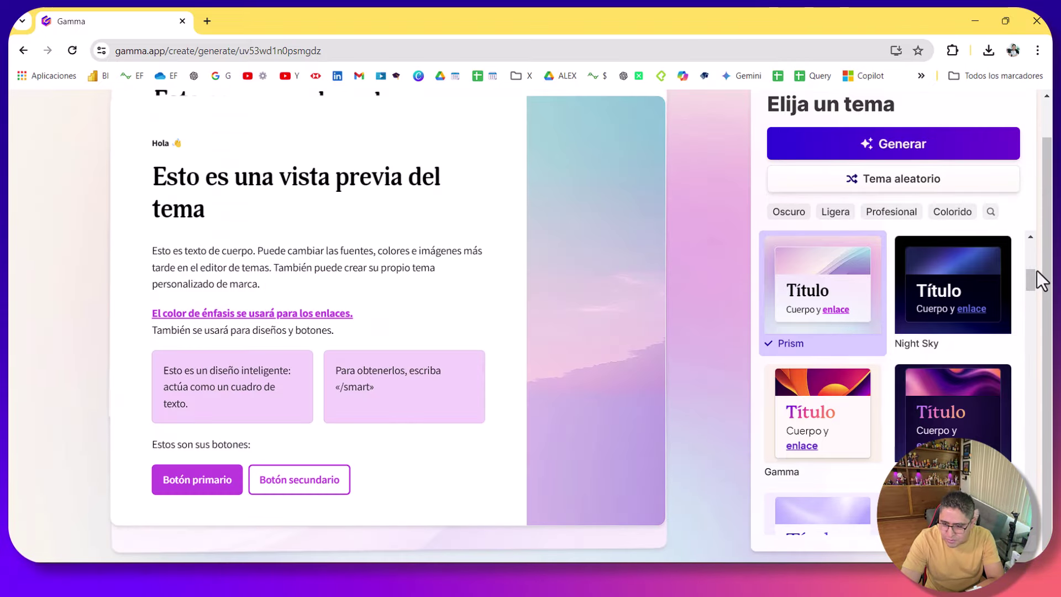
drag(1032, 279, 1041, 427)
click(981, 357)
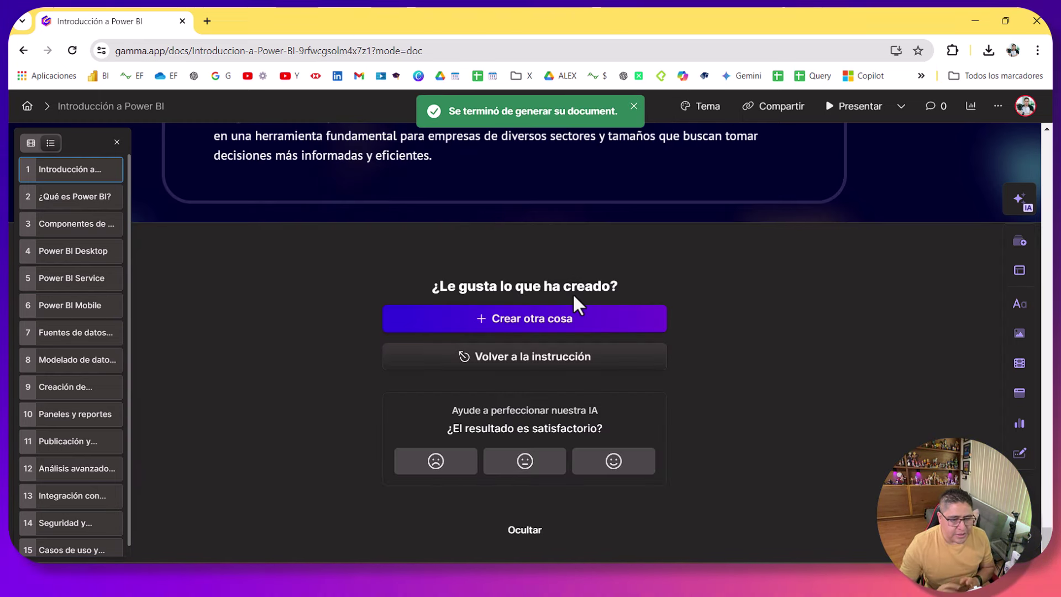
Review the generated Power BI document from its introduction card through the "Componentes de la Suite de Power BI" card
scroll(936, 337, up, 2)
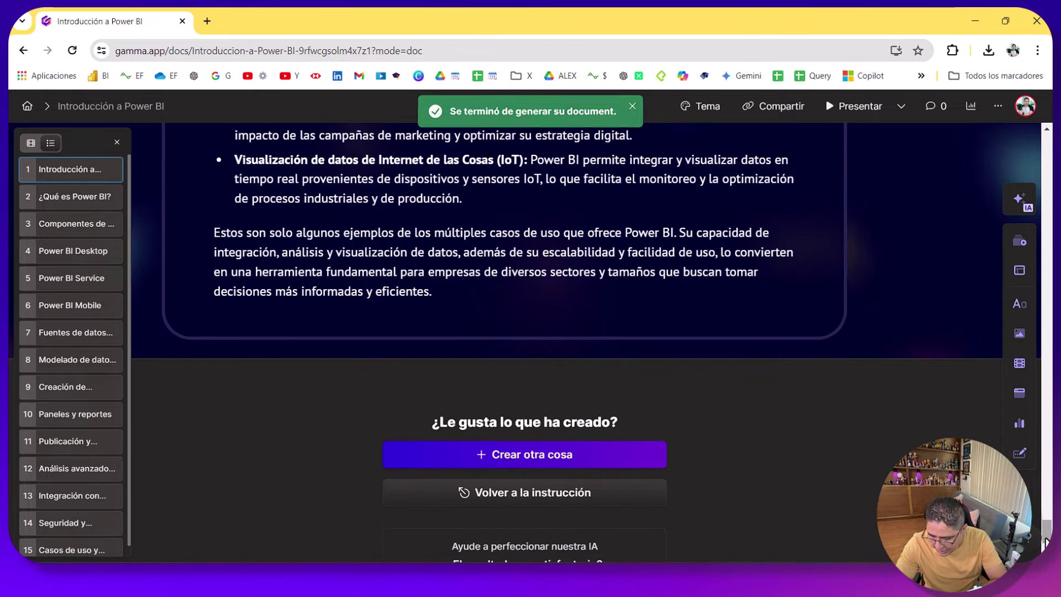
drag(1046, 533, 1045, 145)
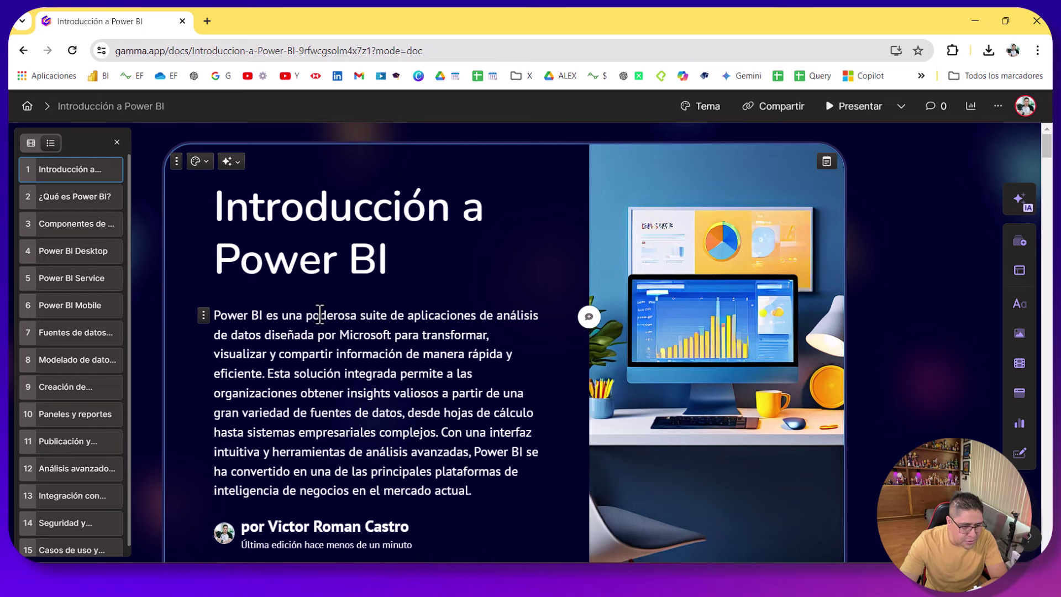
scroll(343, 309, down, 1)
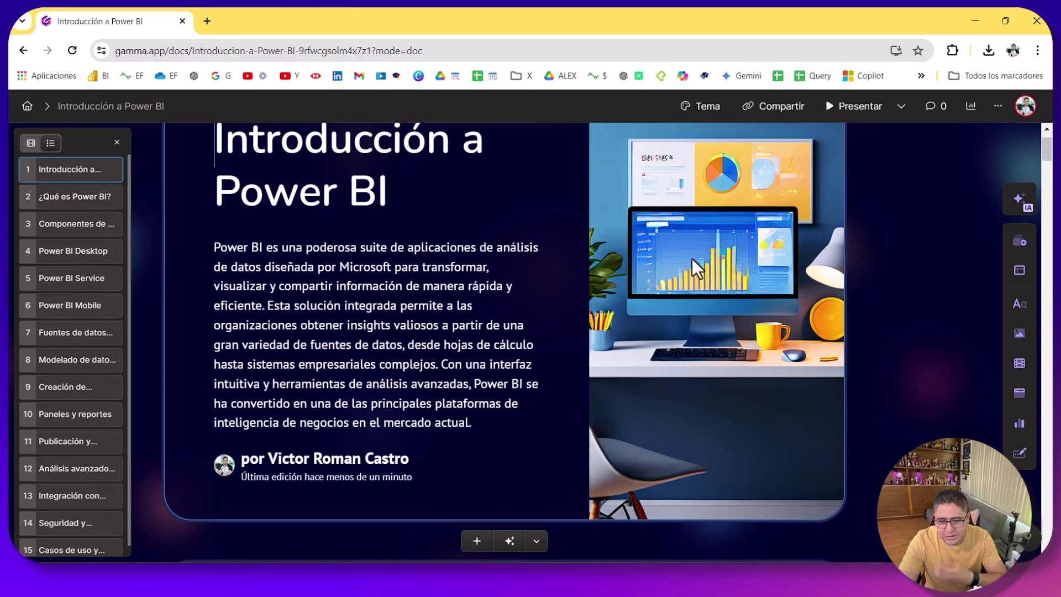
scroll(821, 283, up, 2)
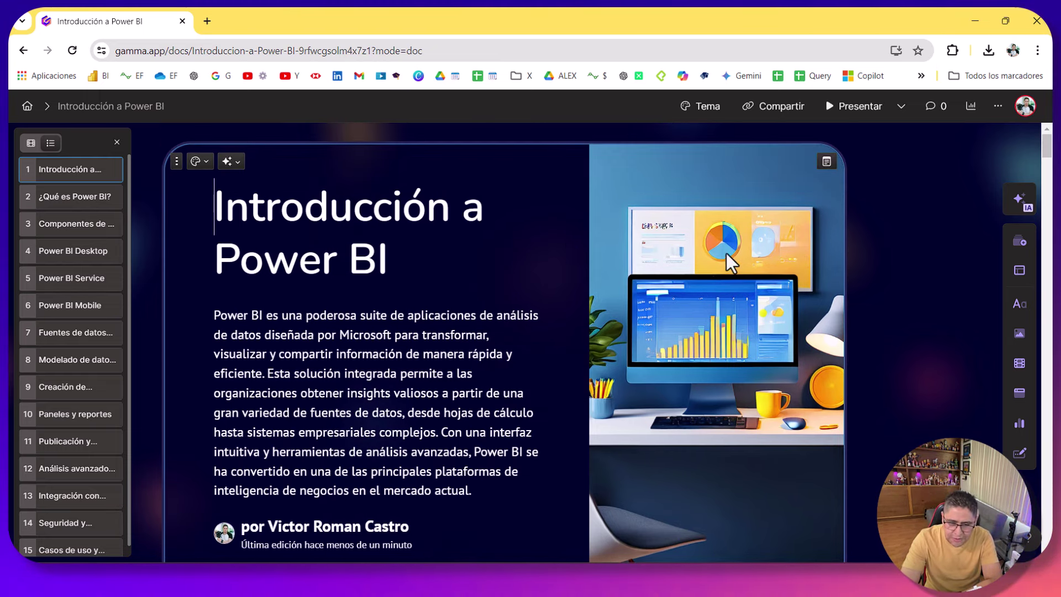
scroll(400, 286, down, 10)
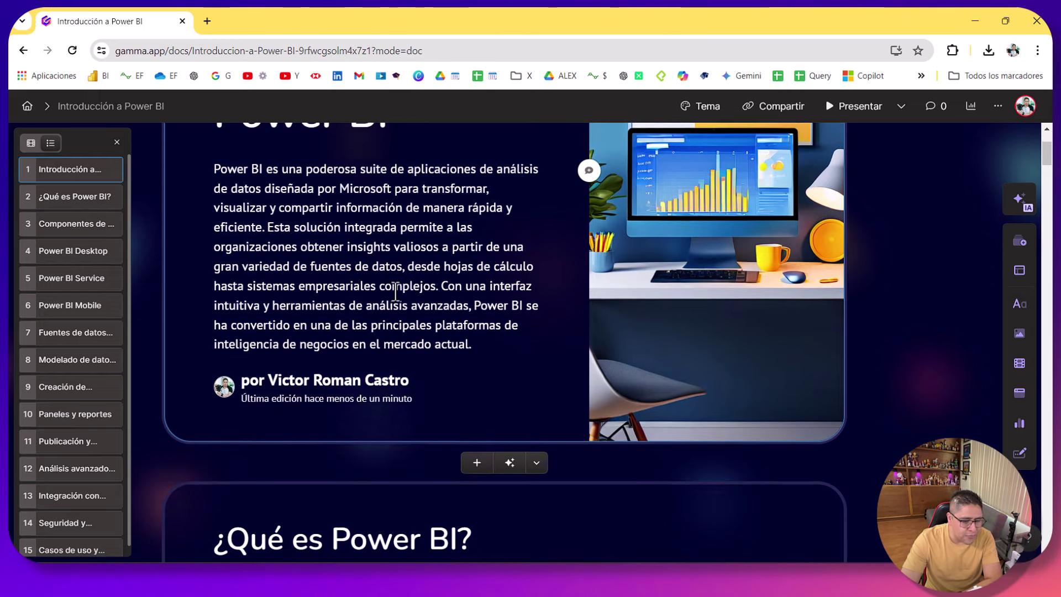
scroll(407, 268, up, 2)
scroll(422, 249, down, 4)
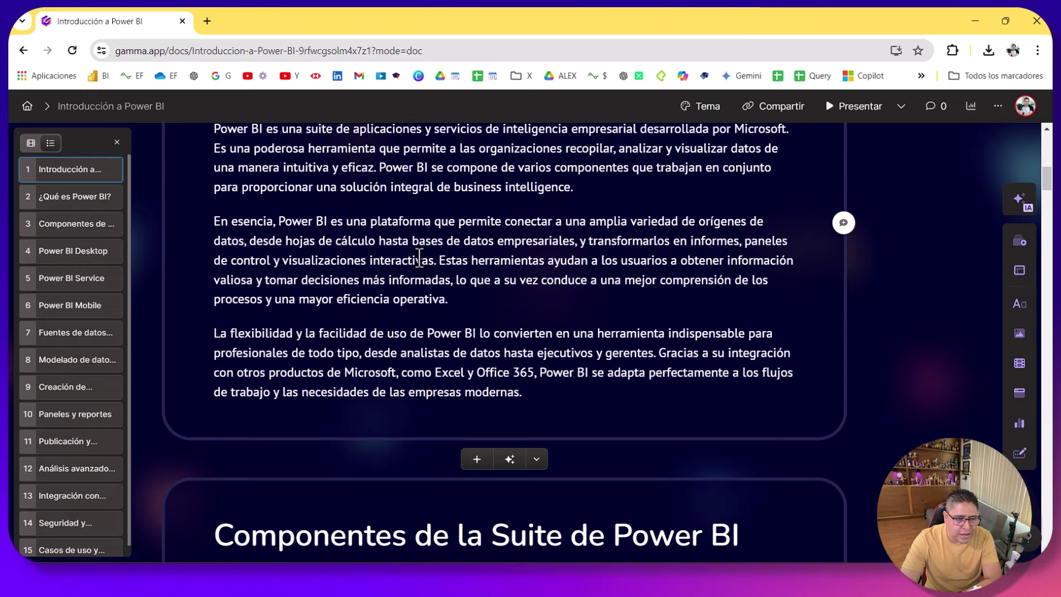
scroll(426, 243, up, 4)
scroll(453, 229, down, 6)
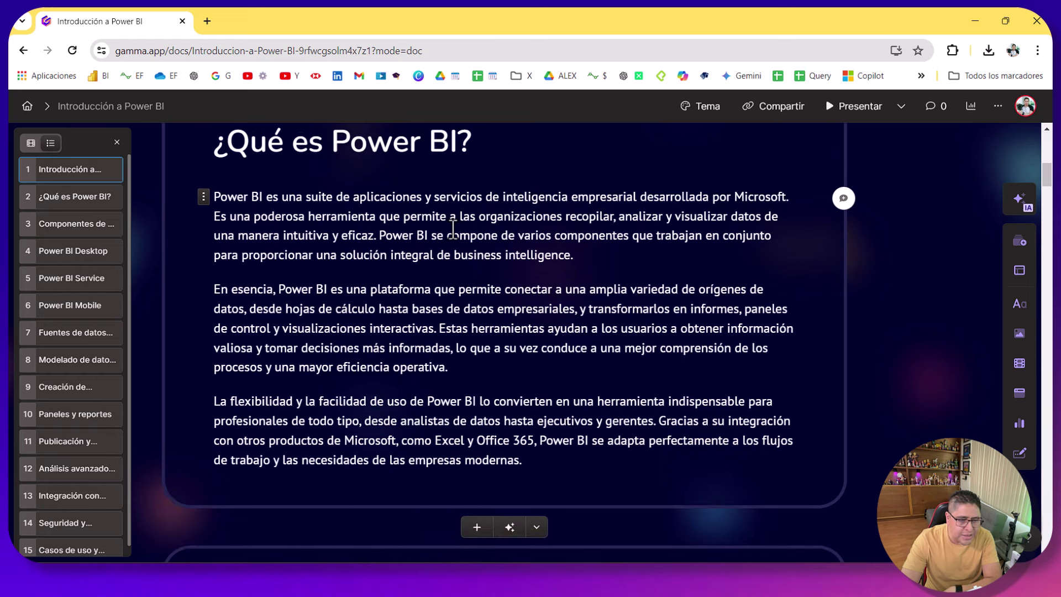
scroll(450, 227, down, 5)
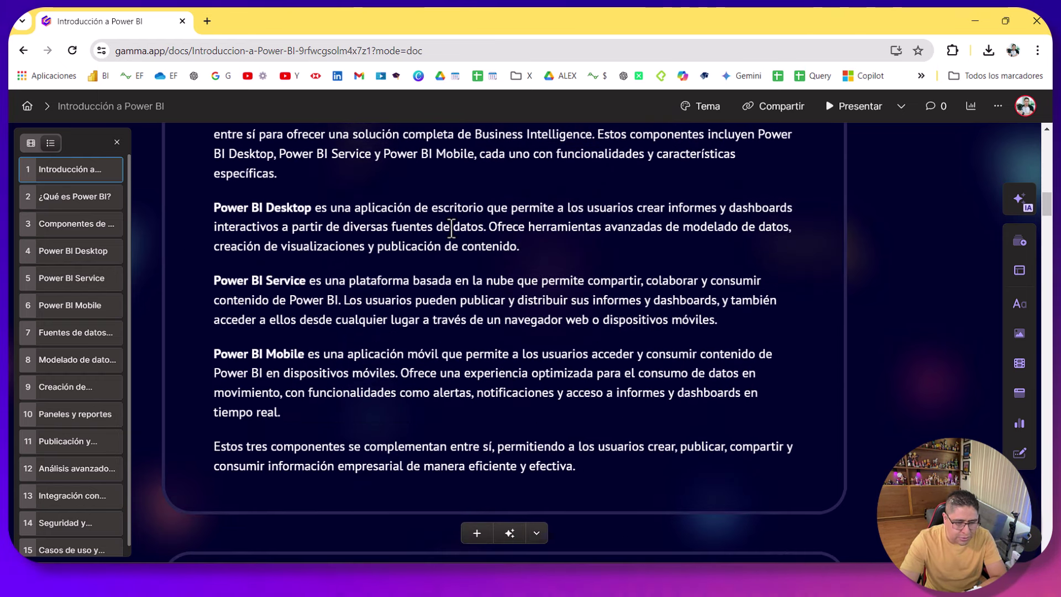
scroll(457, 209, up, 1)
scroll(471, 161, up, 1)
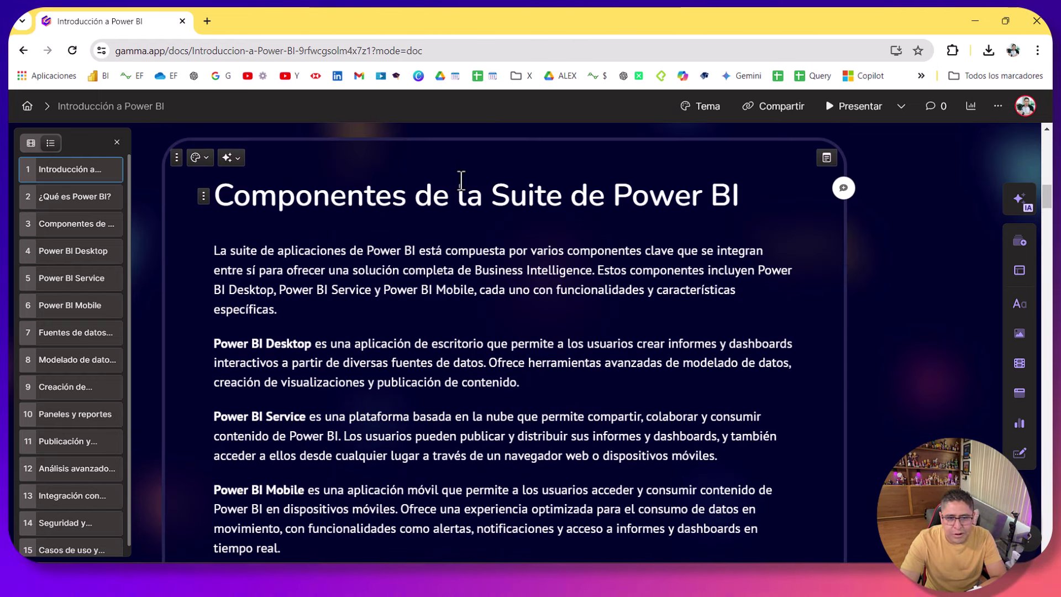
Review the three components described in the document and their Power BI Desktop, Power BI Service and Power BI Mobile cards
scroll(268, 194, down, 1)
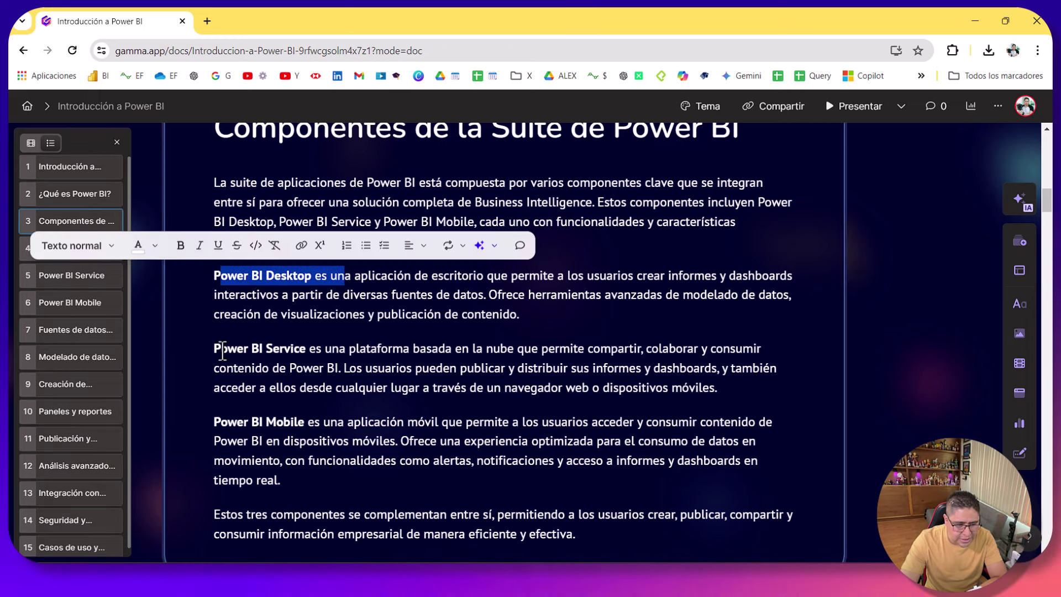
drag(237, 349, 402, 348)
drag(235, 424, 324, 422)
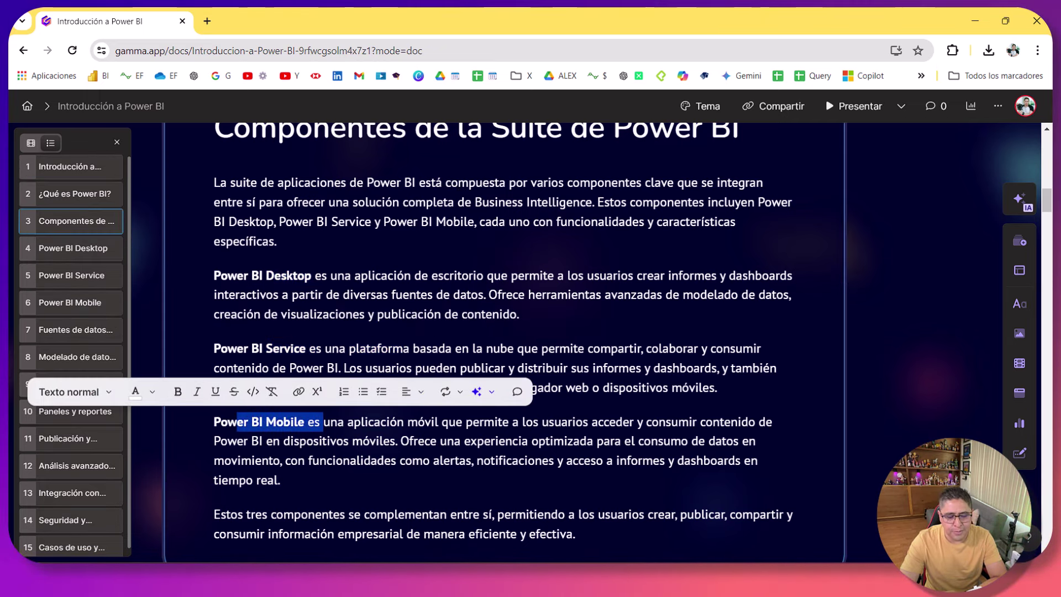
scroll(685, 340, down, 10)
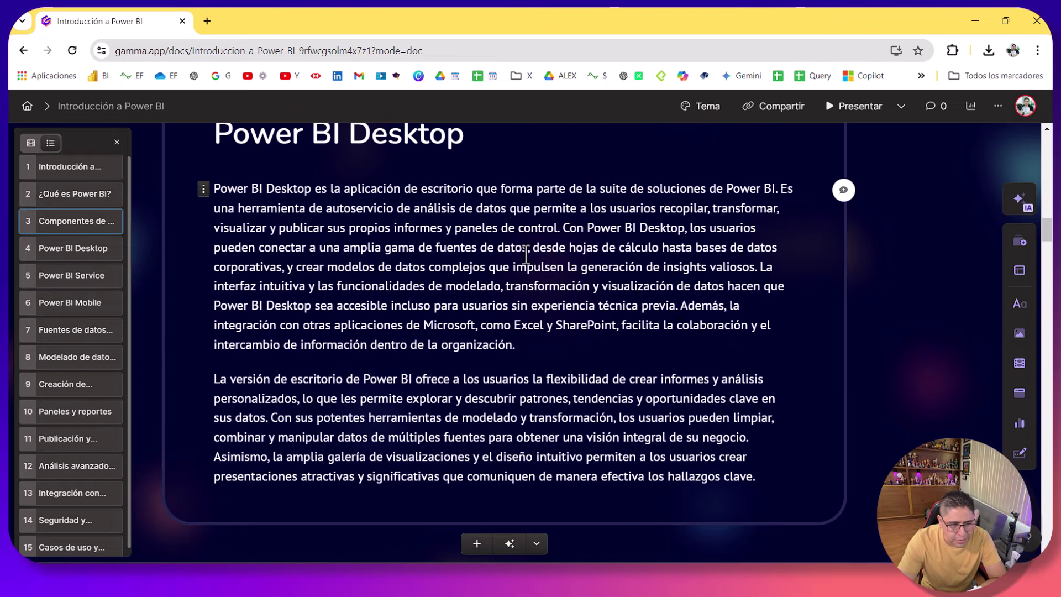
scroll(525, 255, down, 9)
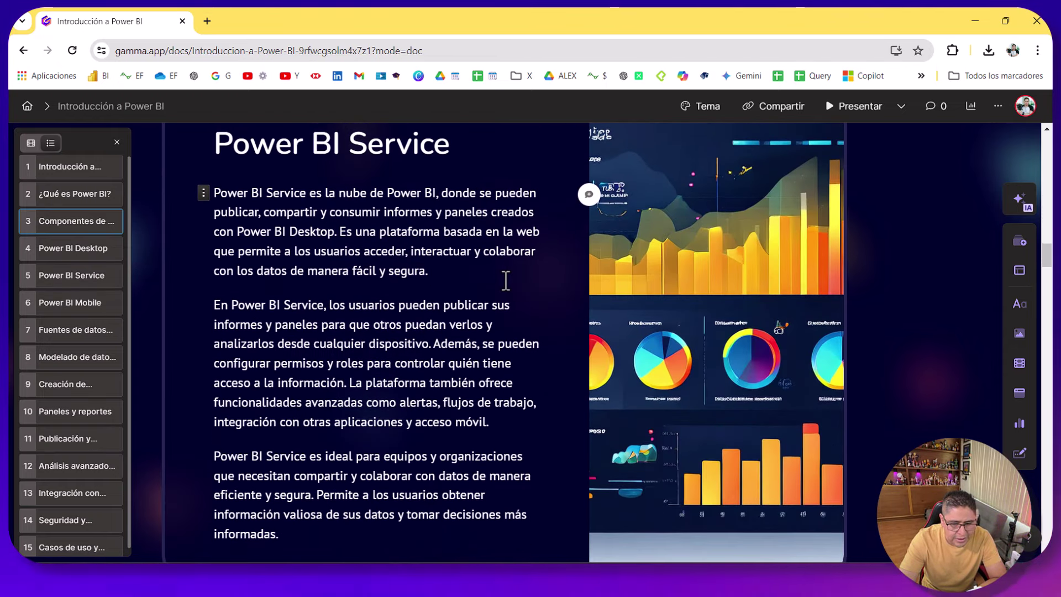
scroll(503, 277, down, 1)
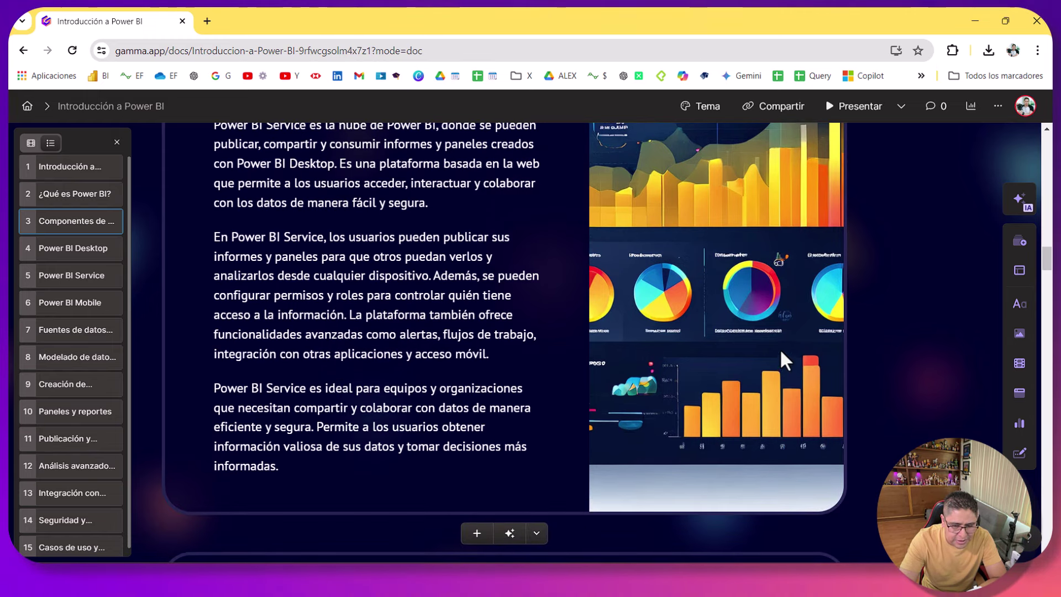
scroll(762, 348, up, 1)
scroll(710, 293, down, 10)
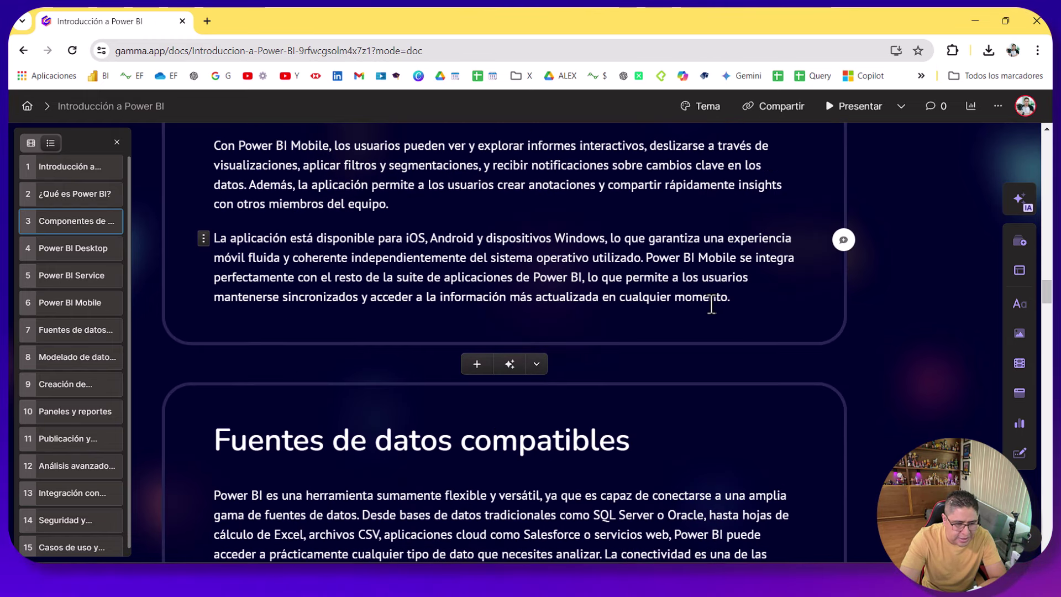
scroll(724, 293, up, 4)
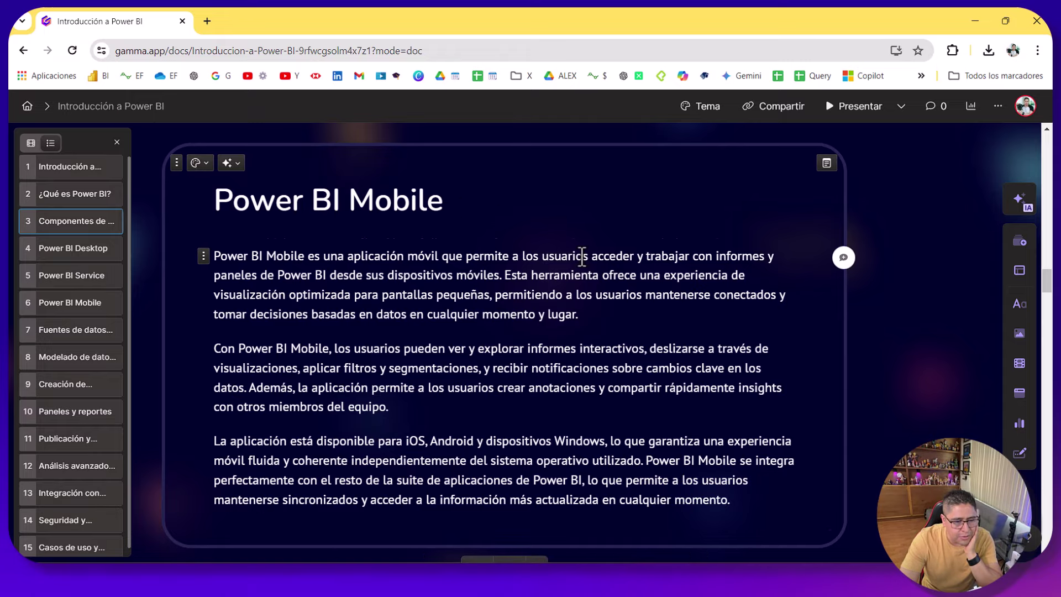
scroll(607, 276, down, 5)
scroll(635, 320, up, 3)
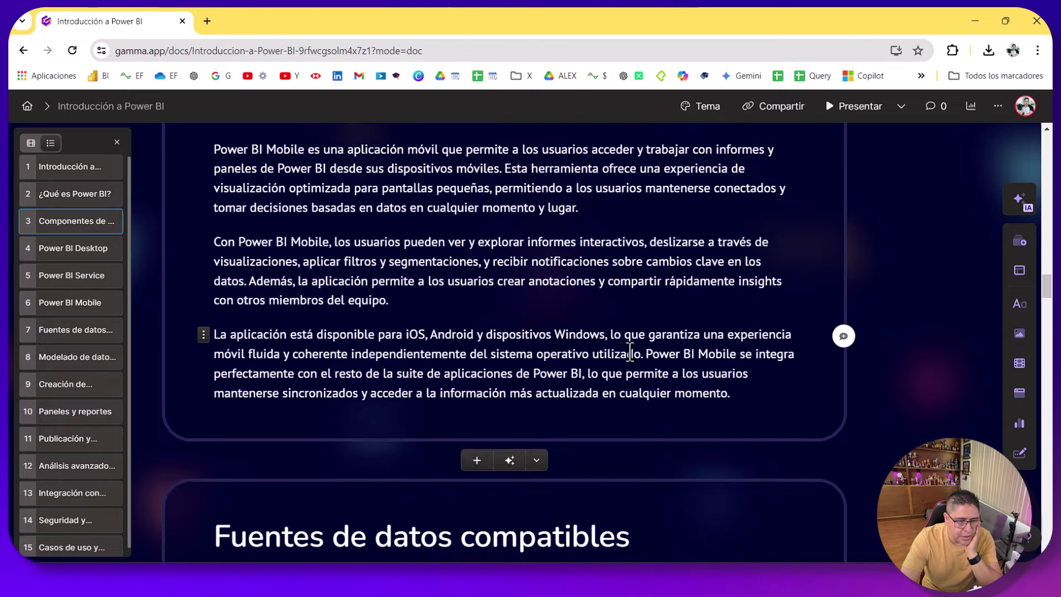
scroll(630, 348, down, 3)
scroll(631, 350, up, 2)
Review the document's cards from "Fuentes de datos compatibles" through "Análisis avanzado con Power BI"
scroll(631, 350, down, 5)
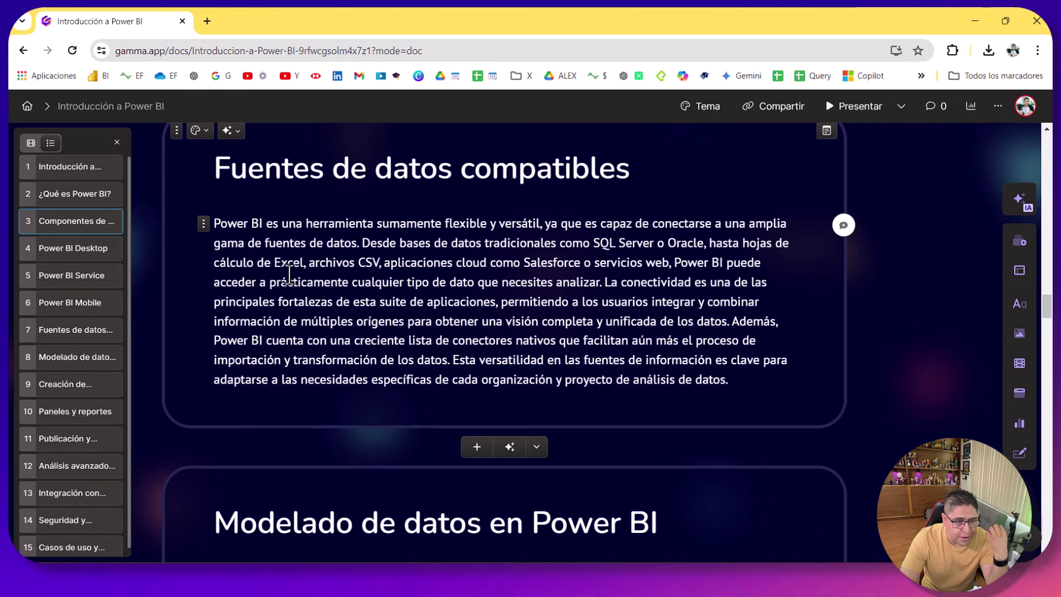
drag(409, 168, 640, 189)
scroll(699, 285, down, 5)
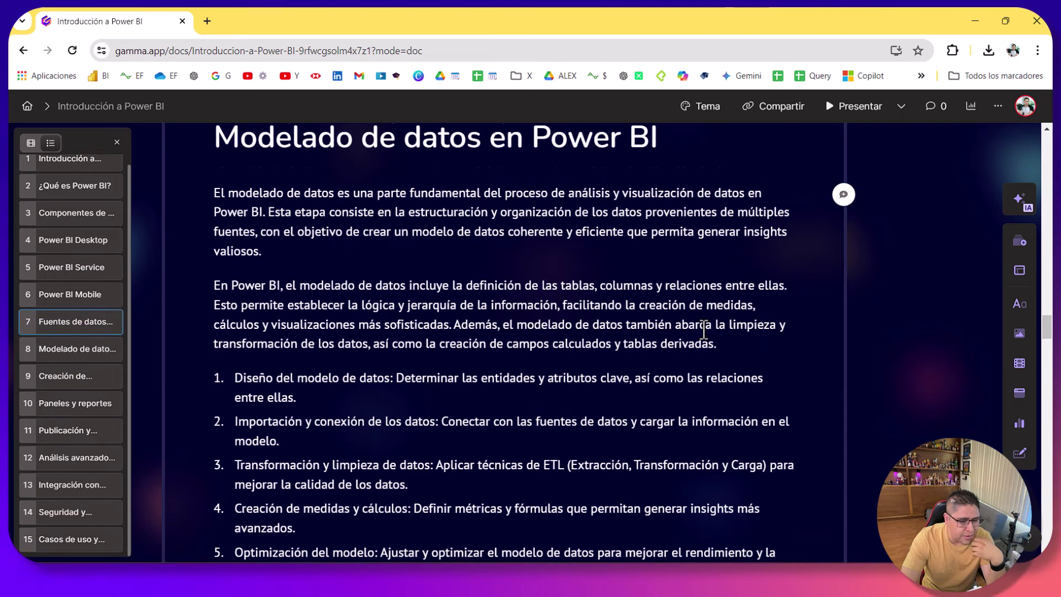
scroll(701, 309, up, 1)
scroll(703, 322, down, 7)
scroll(705, 325, down, 3)
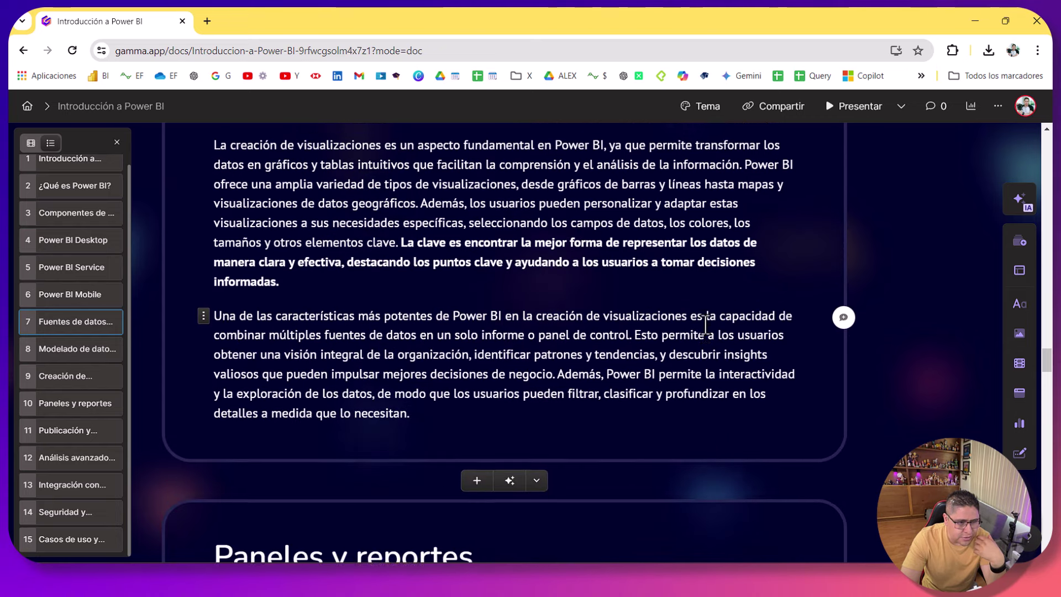
scroll(705, 325, up, 2)
scroll(706, 325, down, 8)
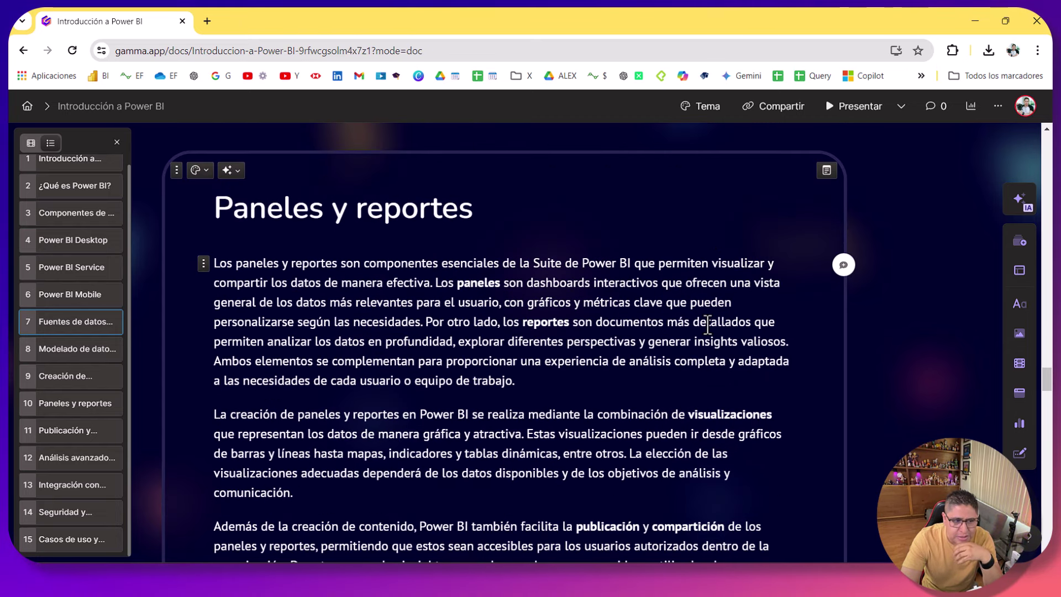
scroll(709, 321, down, 8)
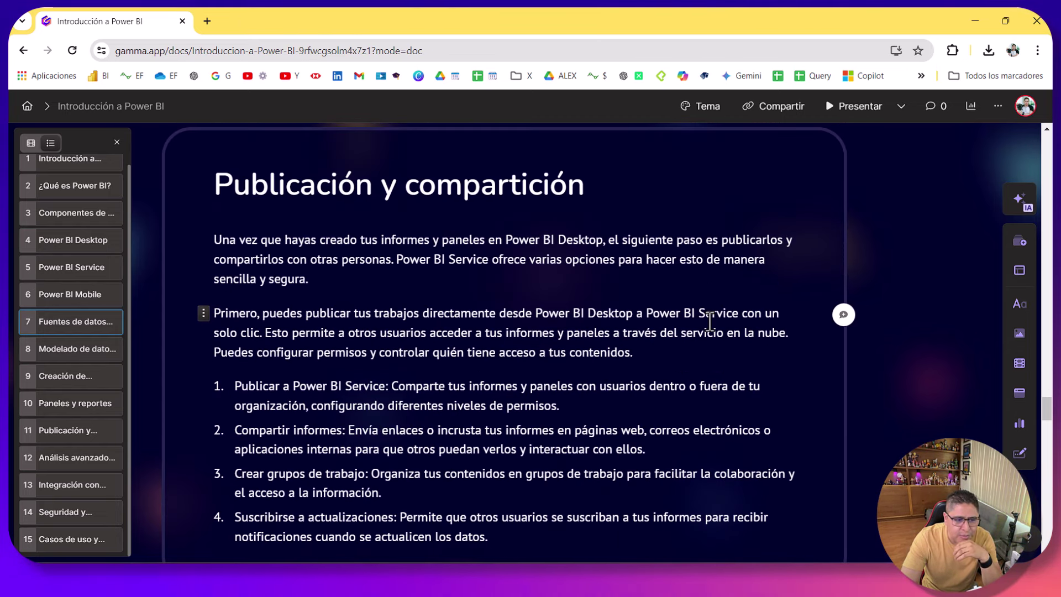
scroll(710, 320, down, 8)
scroll(710, 321, up, 8)
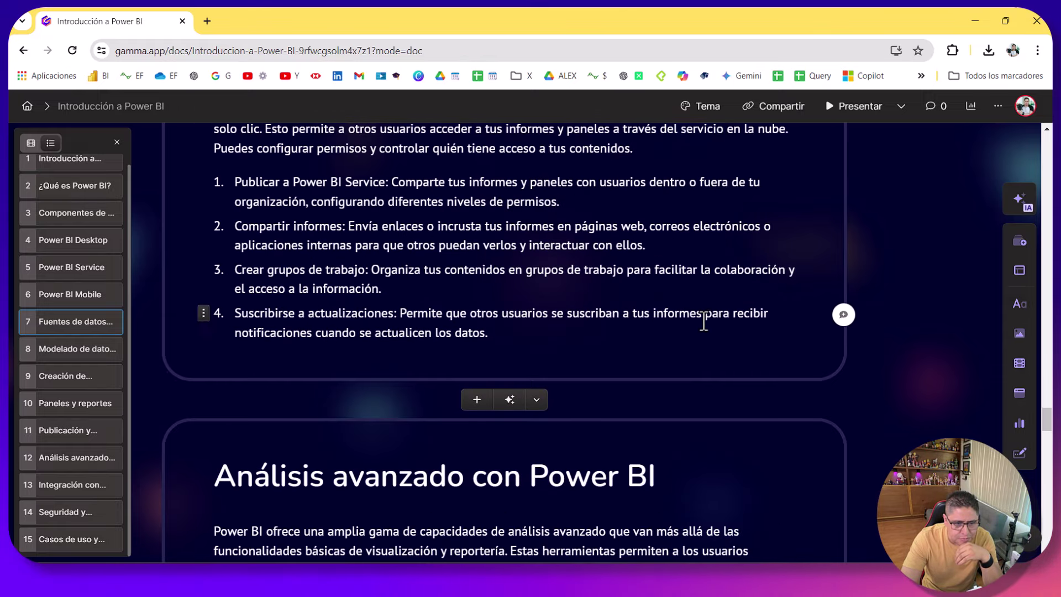
scroll(708, 324, down, 6)
scroll(704, 326, down, 3)
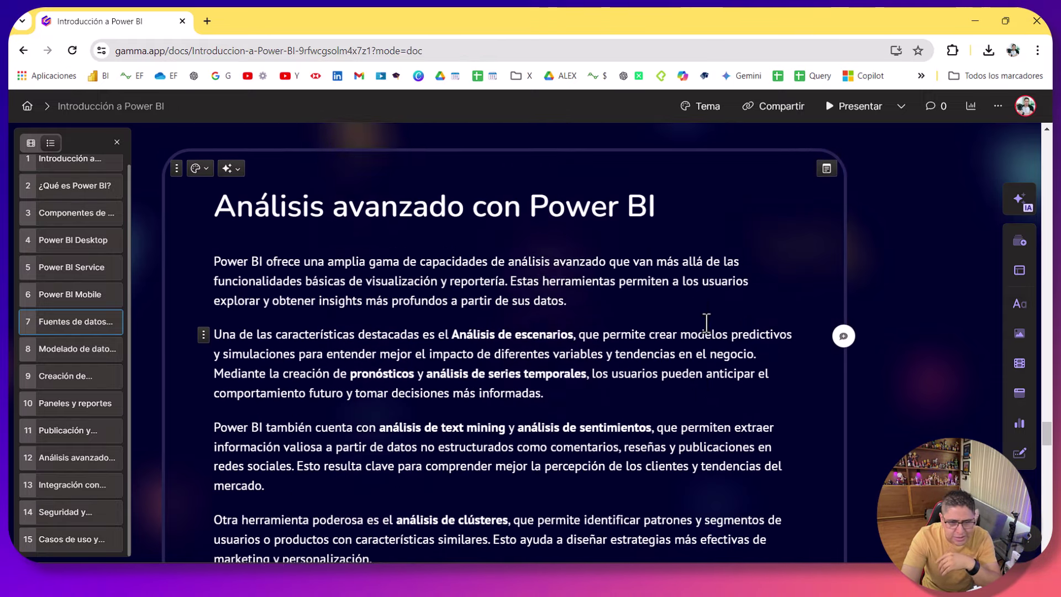
Review the cards from "Integración con otras aplicaciones" to the end of the document, and return to the introduction card
scroll(640, 274, down, 10)
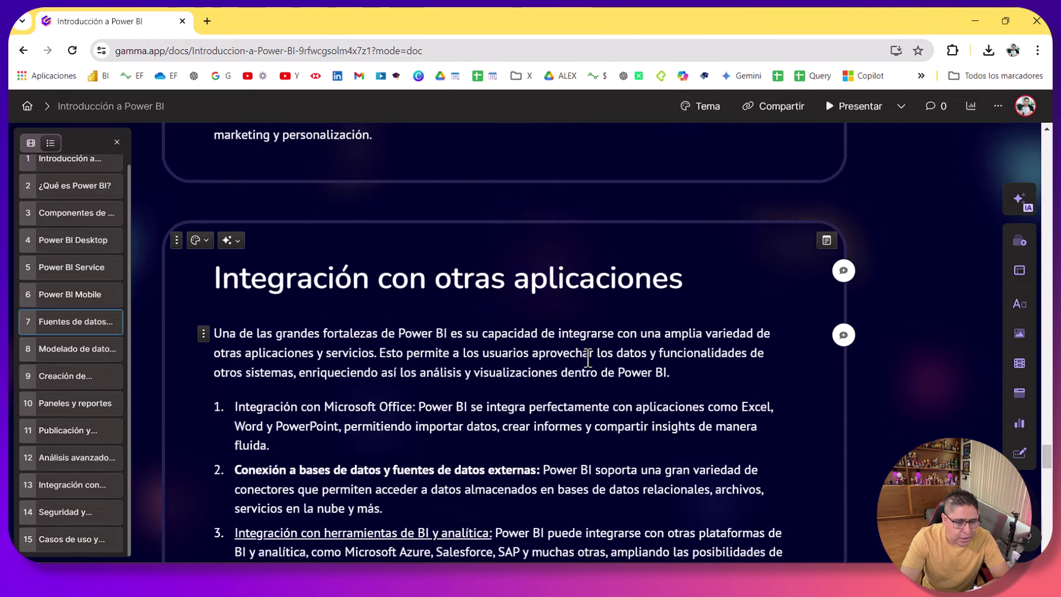
scroll(288, 248, up, 1)
drag(223, 226, 684, 221)
click(689, 237)
scroll(617, 301, down, 4)
scroll(618, 301, down, 20)
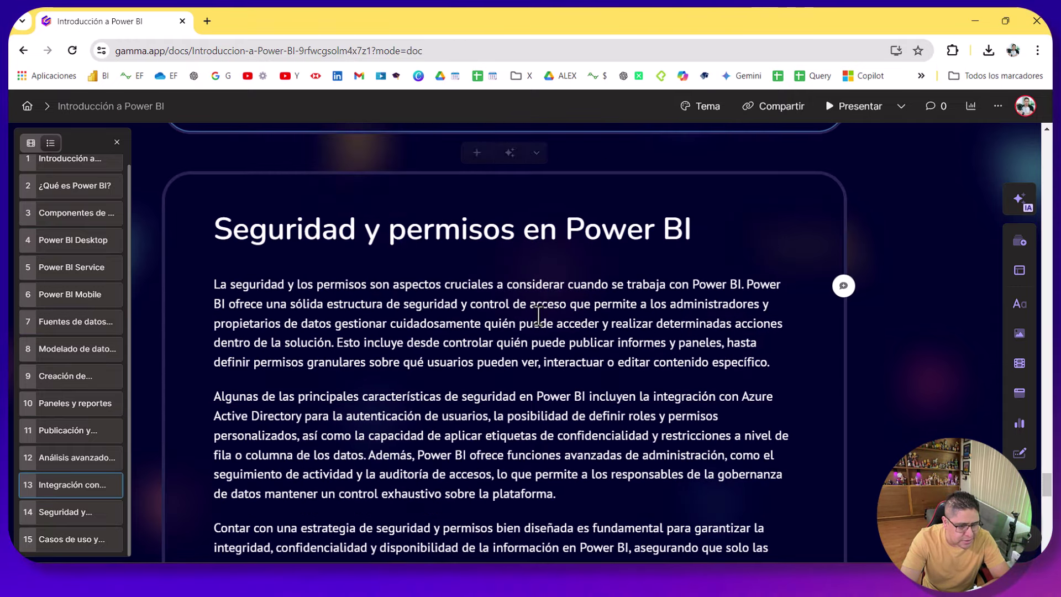
scroll(541, 306, down, 8)
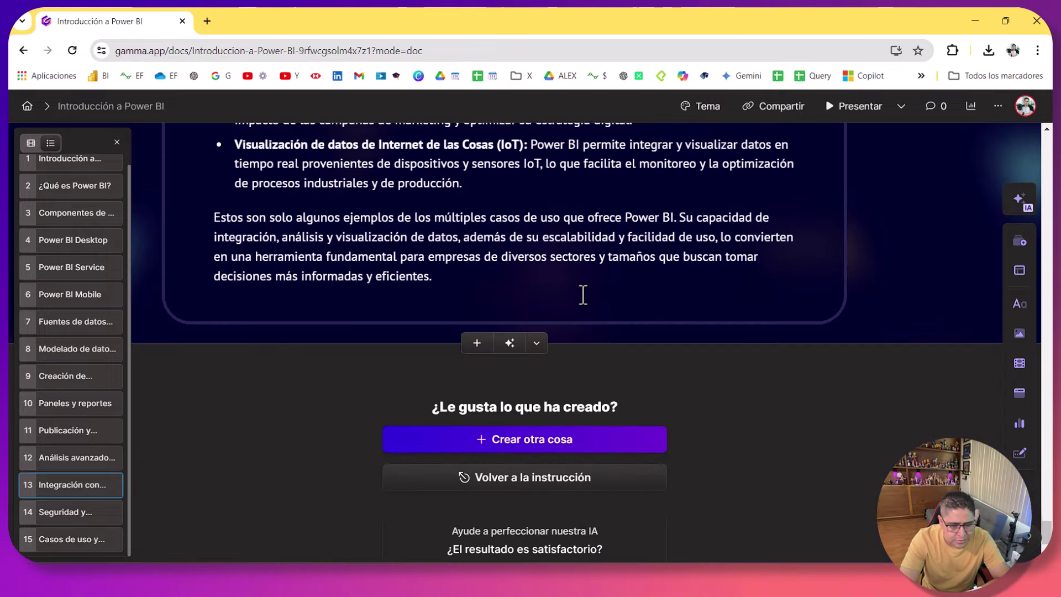
scroll(582, 343, up, 15)
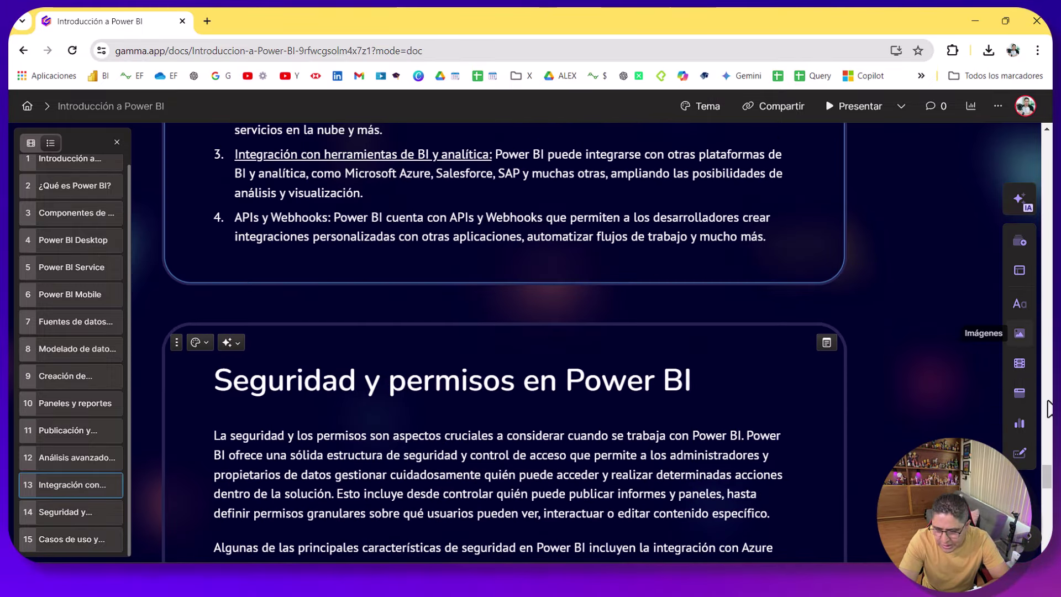
drag(1045, 479, 1046, 144)
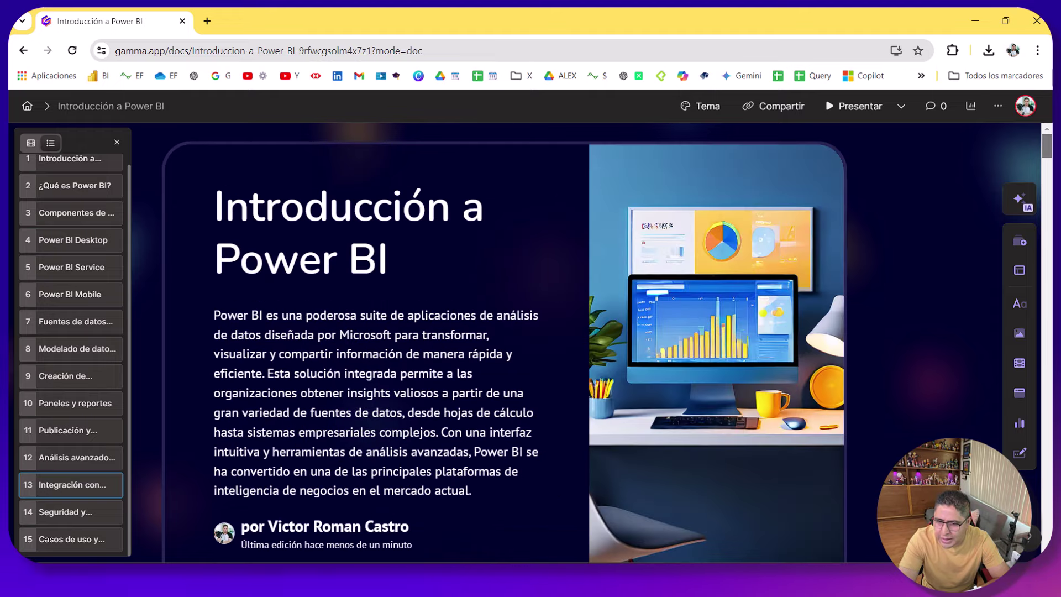
Present the document in full screen from its "Introducción a Power BI" card
click(851, 108)
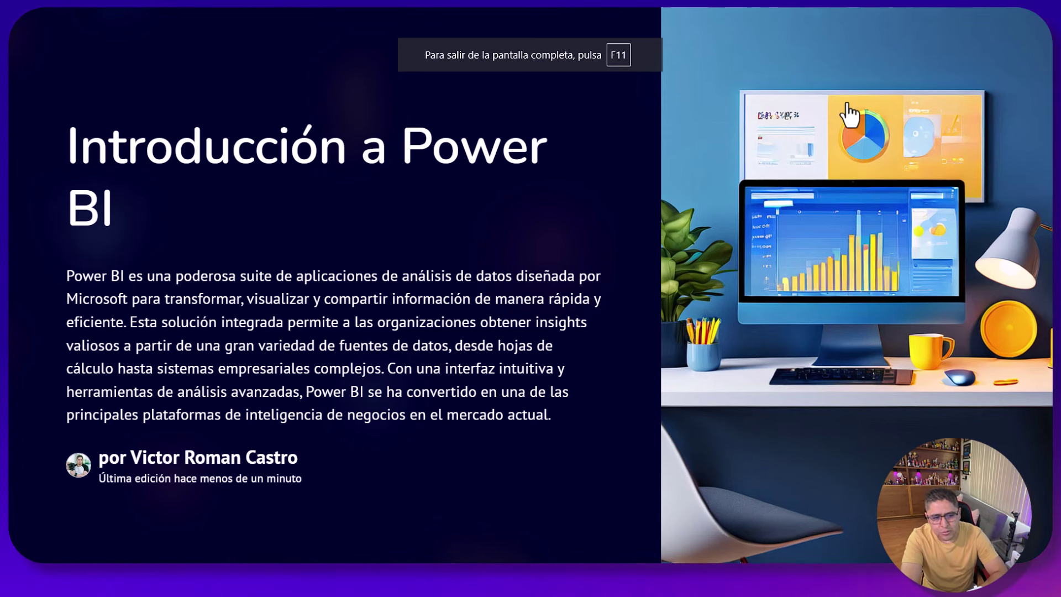
key(Escape)
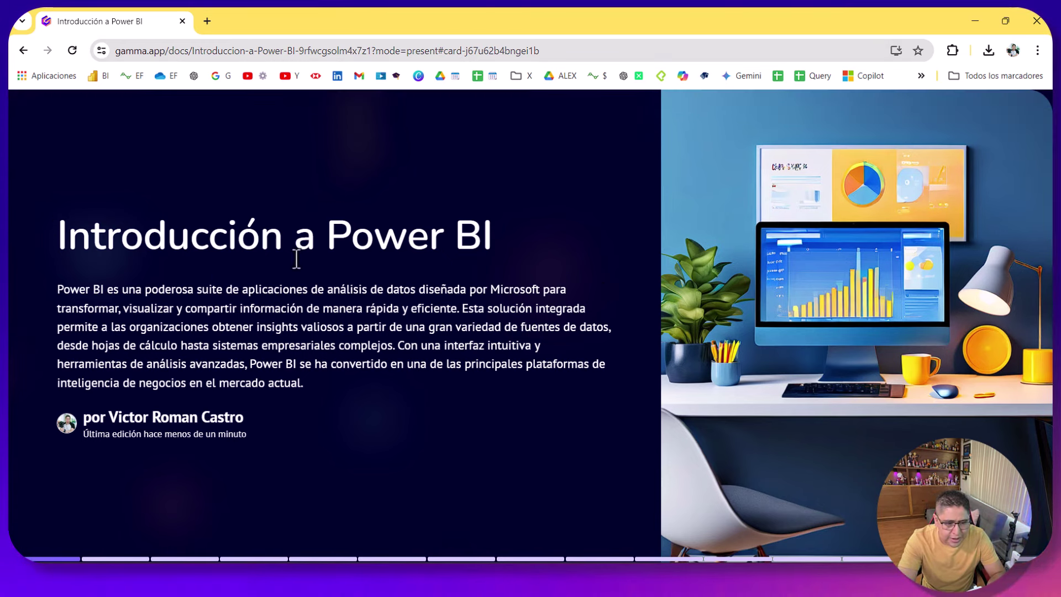
key(F12)
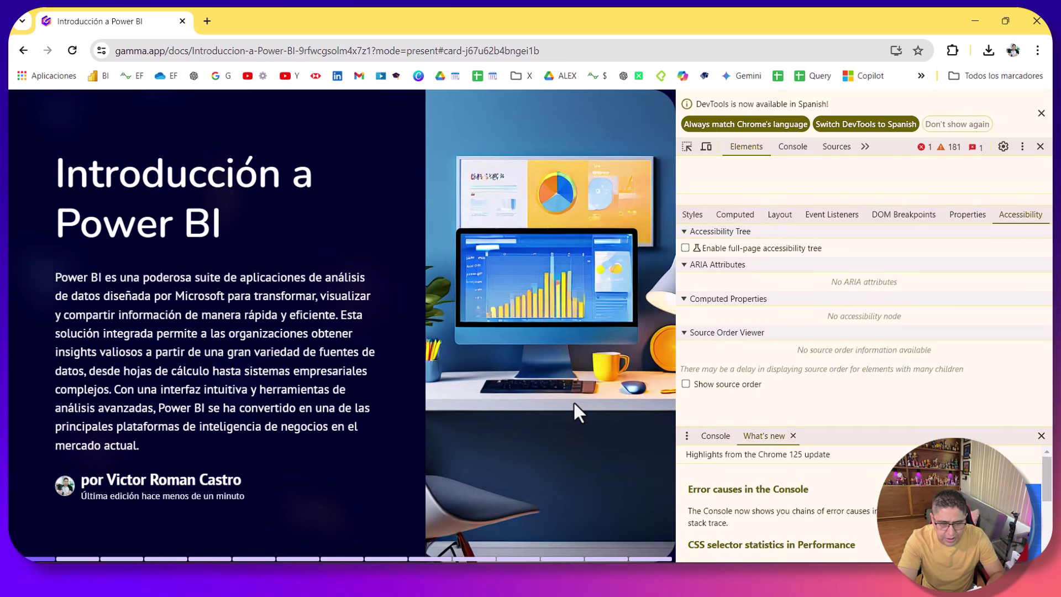
key(F12)
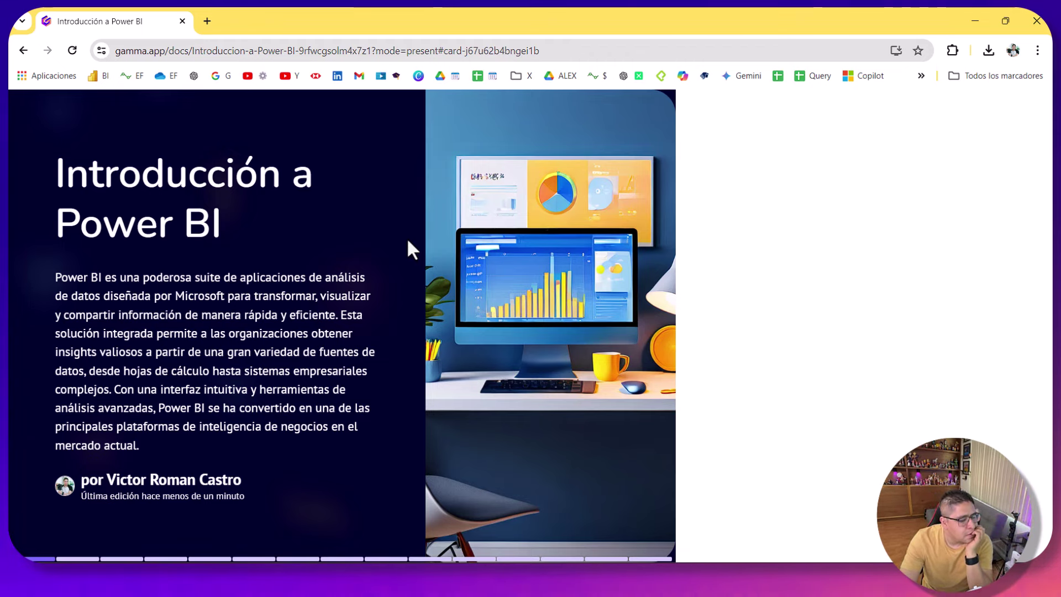
key(F11)
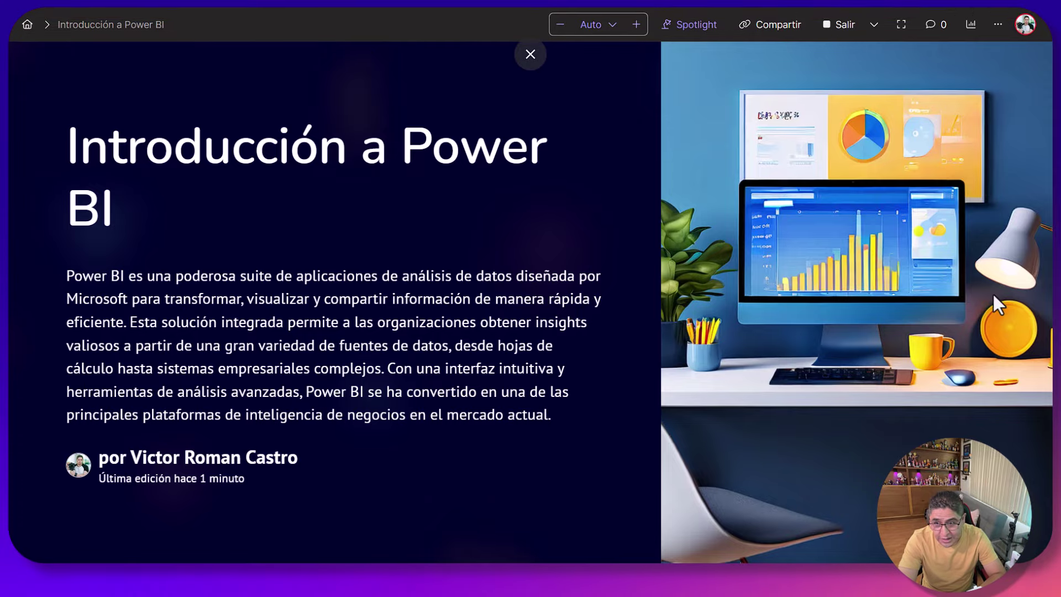
Go through the presented cards from "¿Qué es Power BI?" to "Seguridad y permisos en Power BI" in full screen
key(Right)
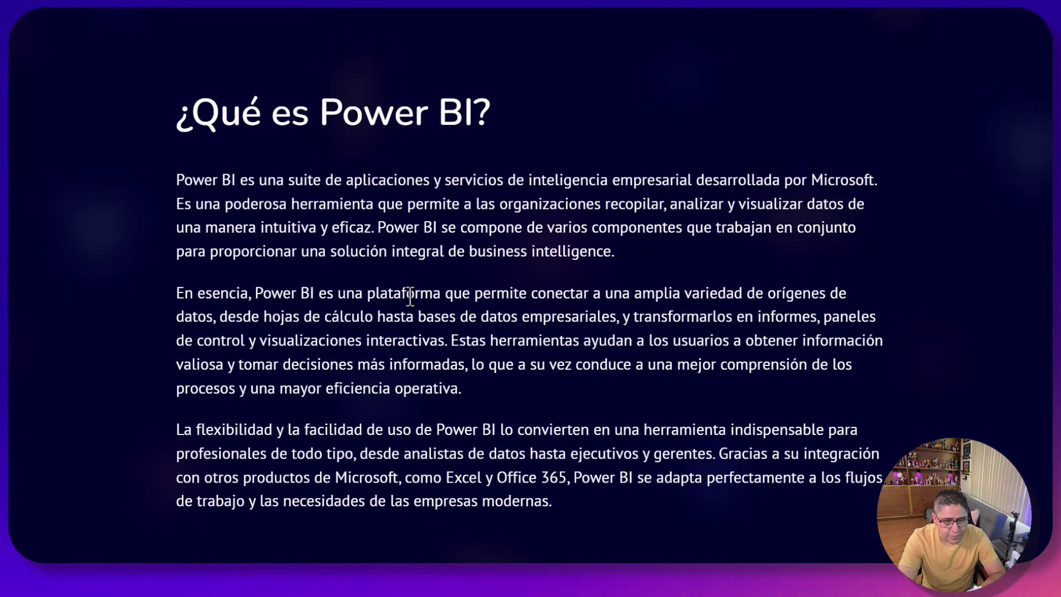
key(Right)
key(Right)
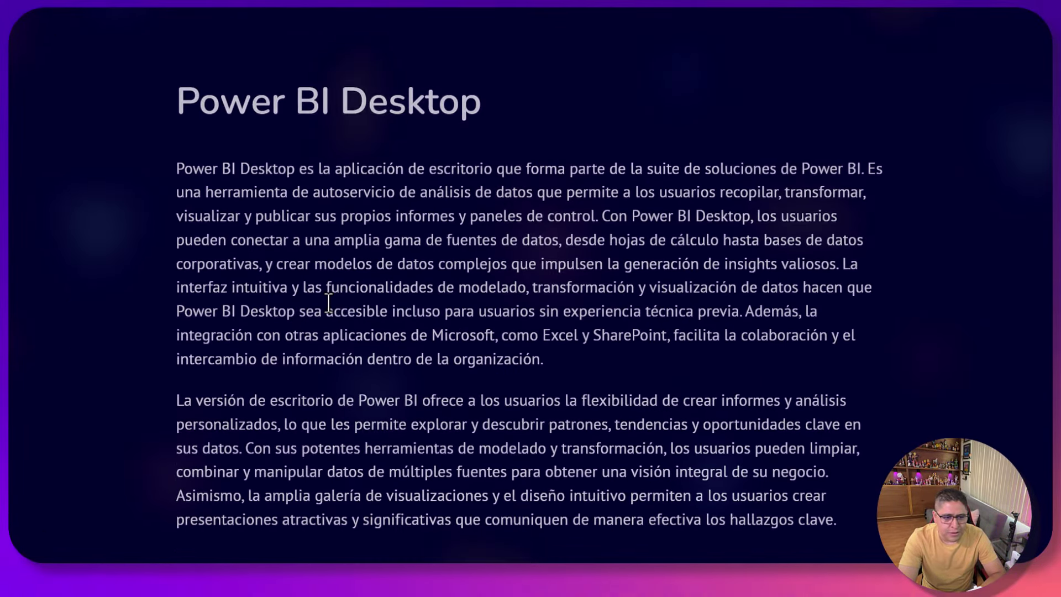
key(Right)
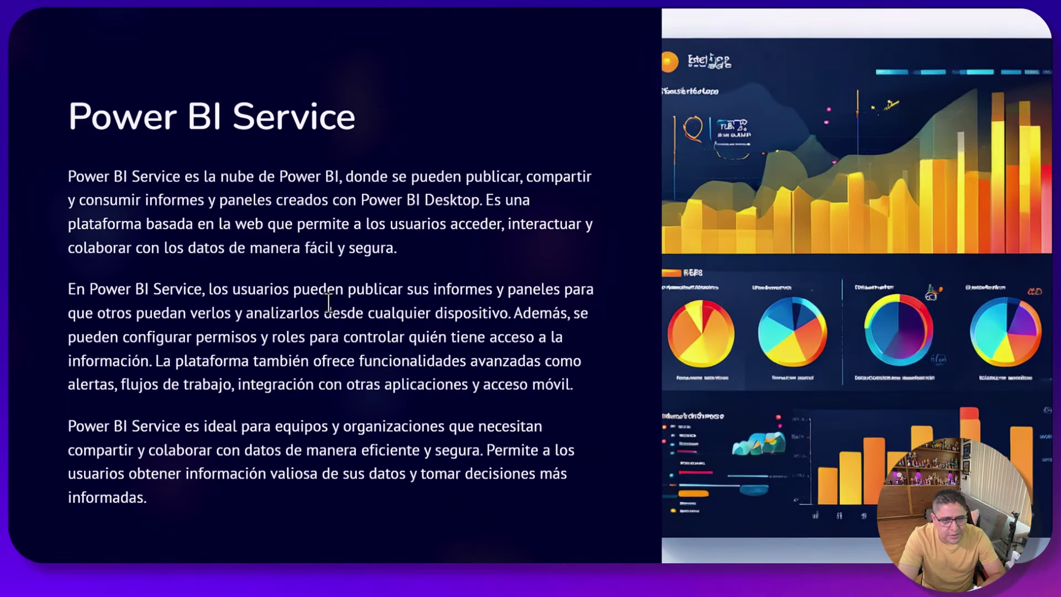
key(Right)
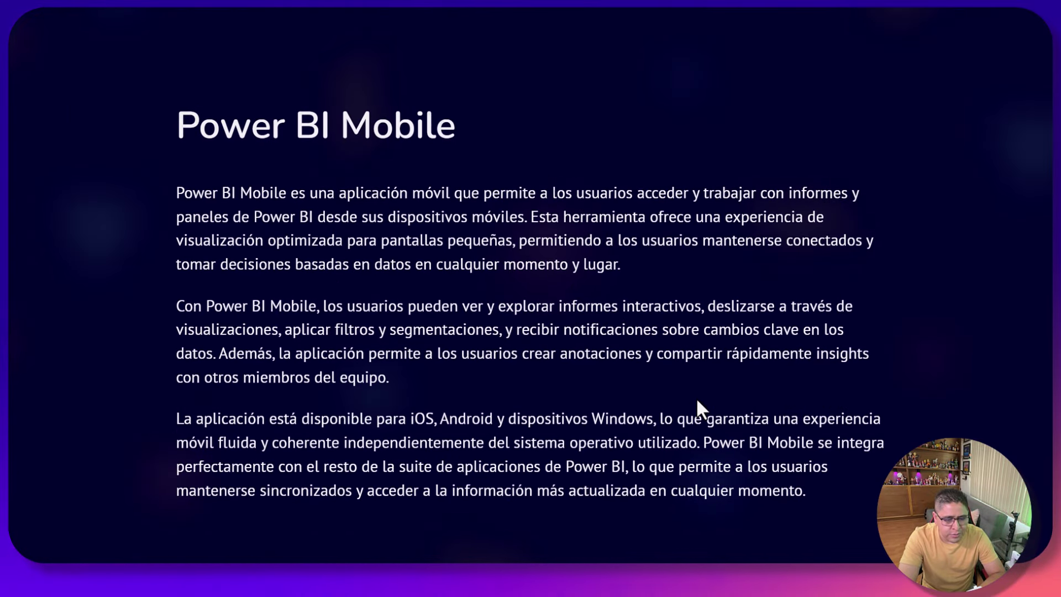
key(Right)
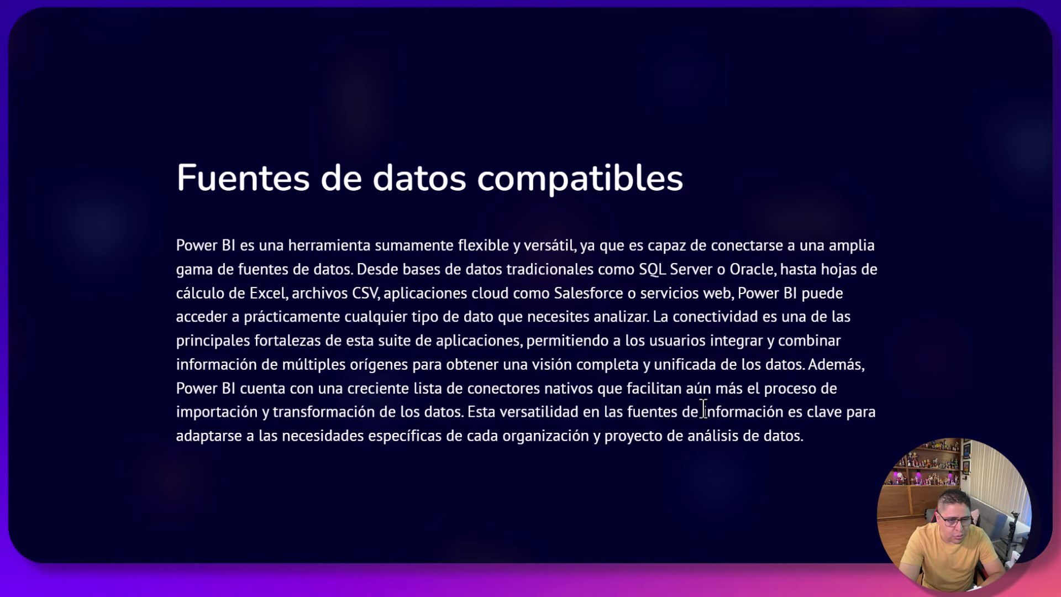
key(Right)
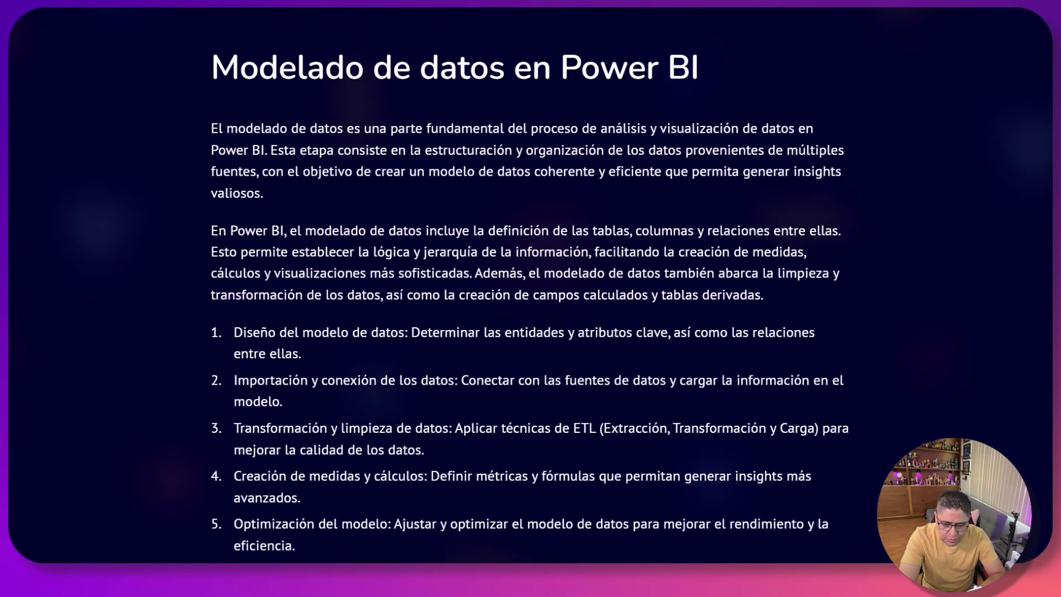
key(Right)
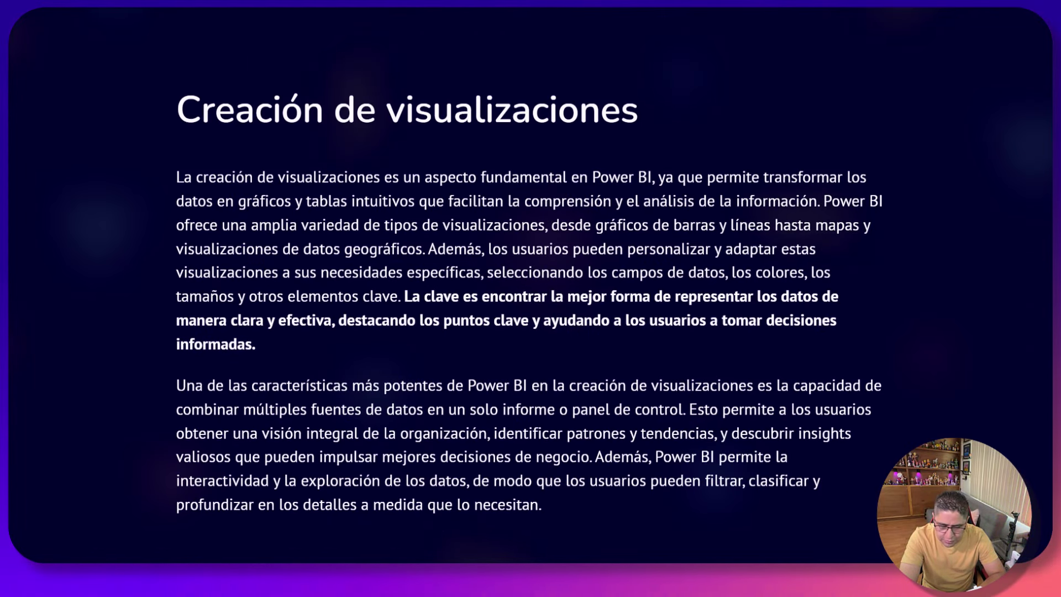
key(Right)
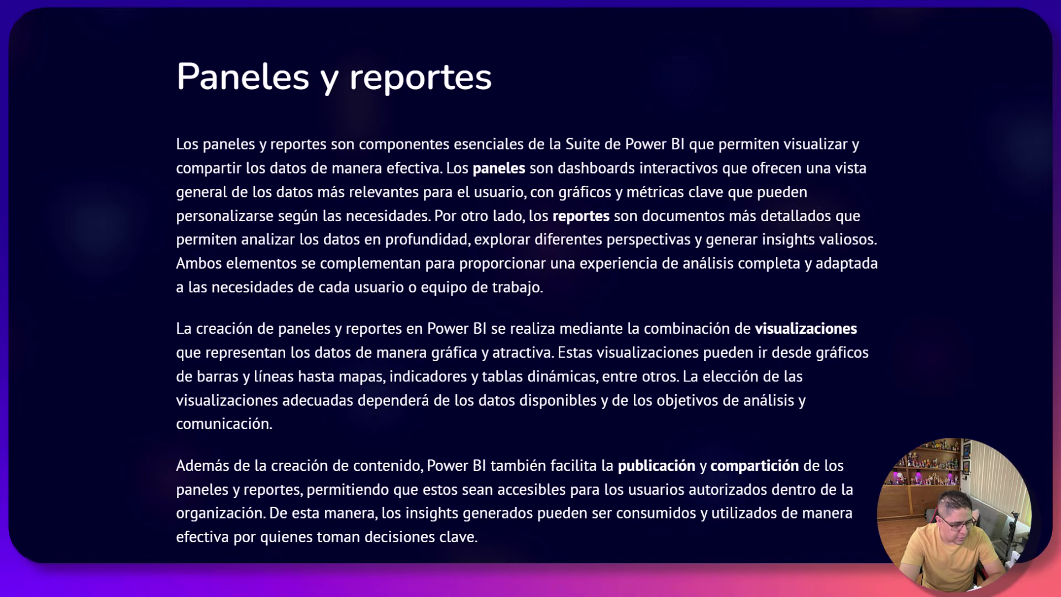
key(Right)
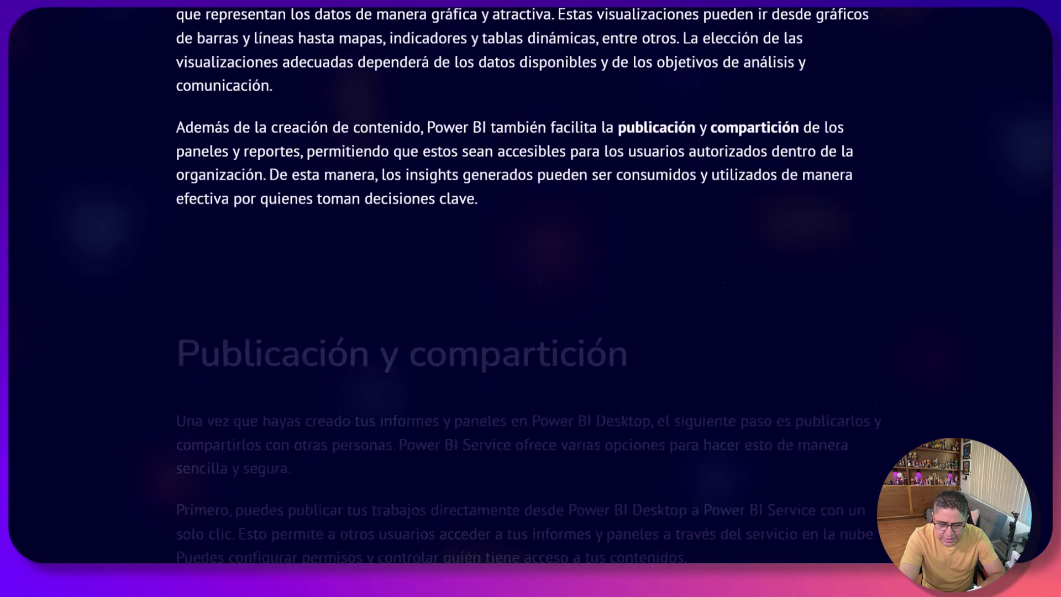
scroll(464, 210, down, 5)
scroll(688, 298, down, 15)
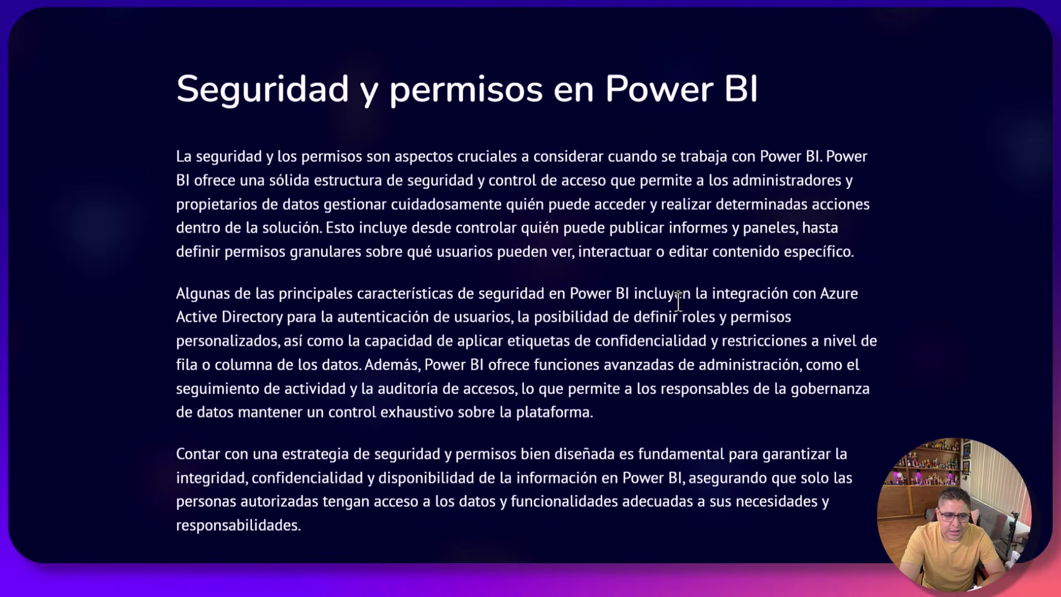
Show the "Casos de uso y ejemplos prácticos" card in full screen, and exit the presentation back to the editor
scroll(689, 299, down, 3)
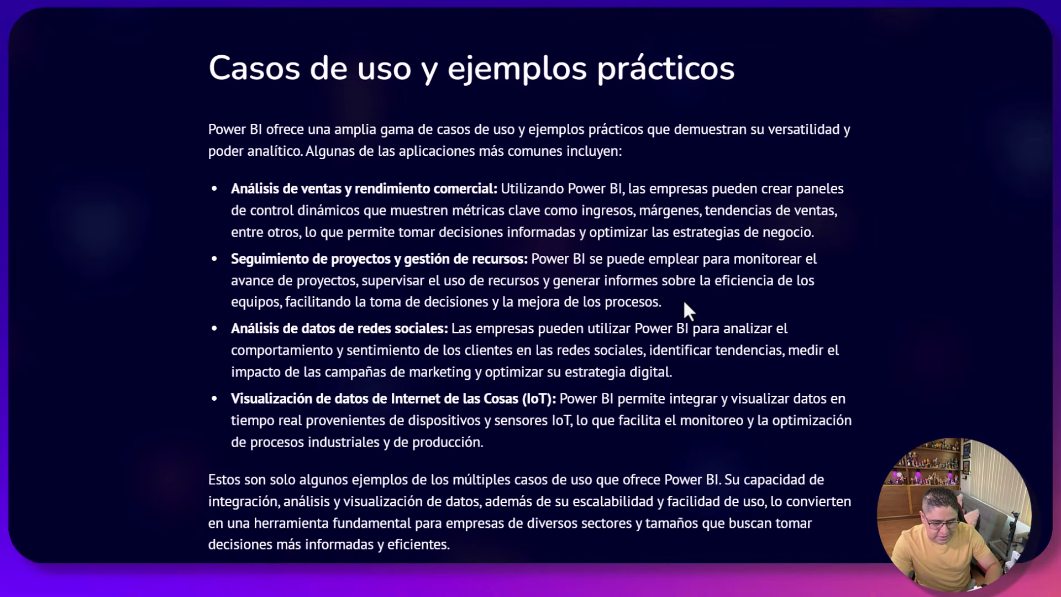
key(Escape)
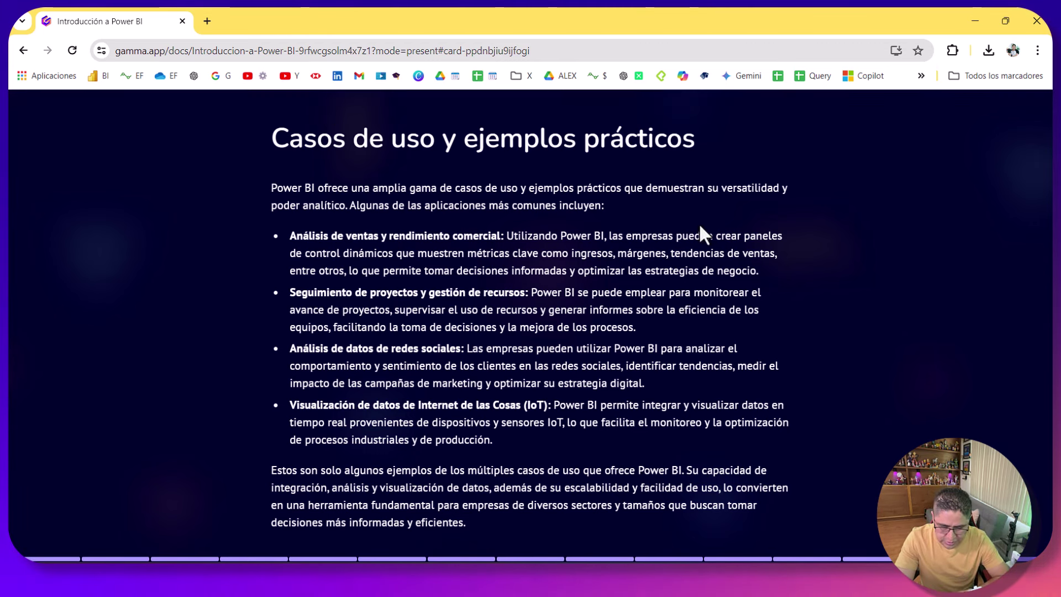
scroll(623, 268, up, 3)
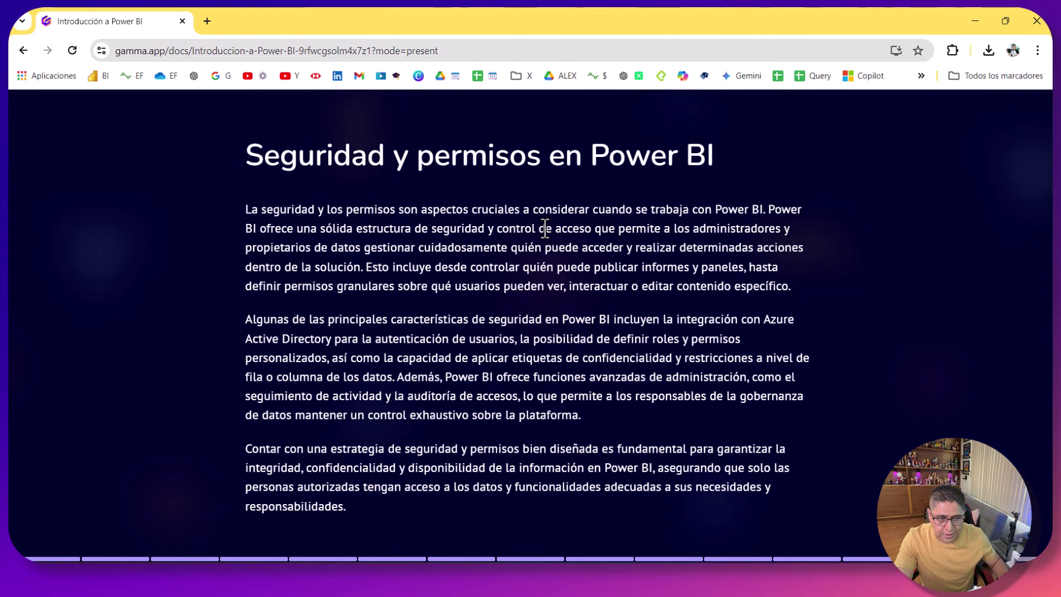
key(Escape)
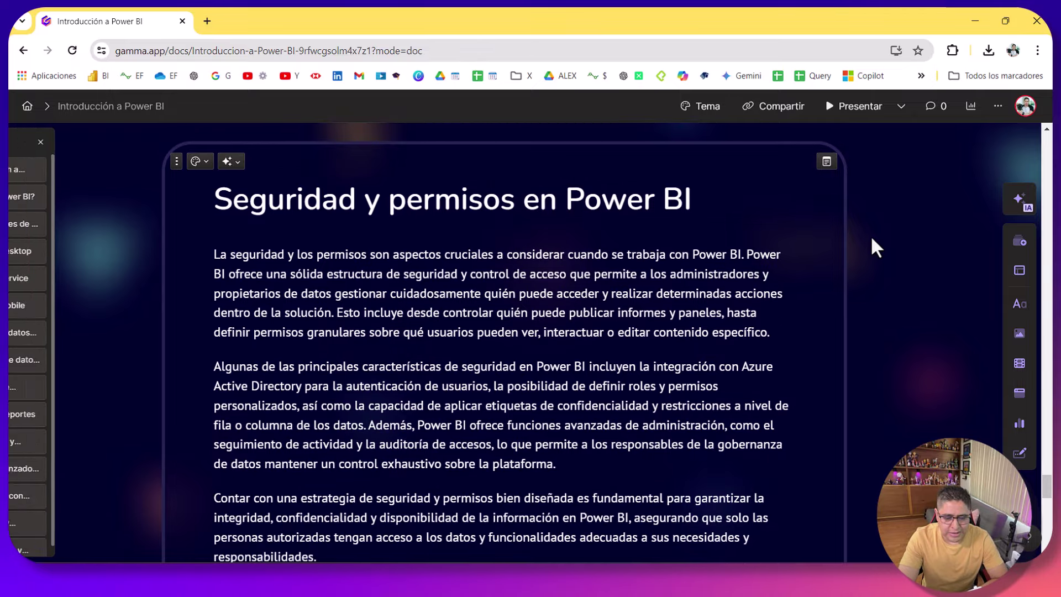
Check the end of the document, then examine the AI assistant, AI editing and styling options on the "¿Qué es Power BI?" card
scroll(1044, 503, down, 10)
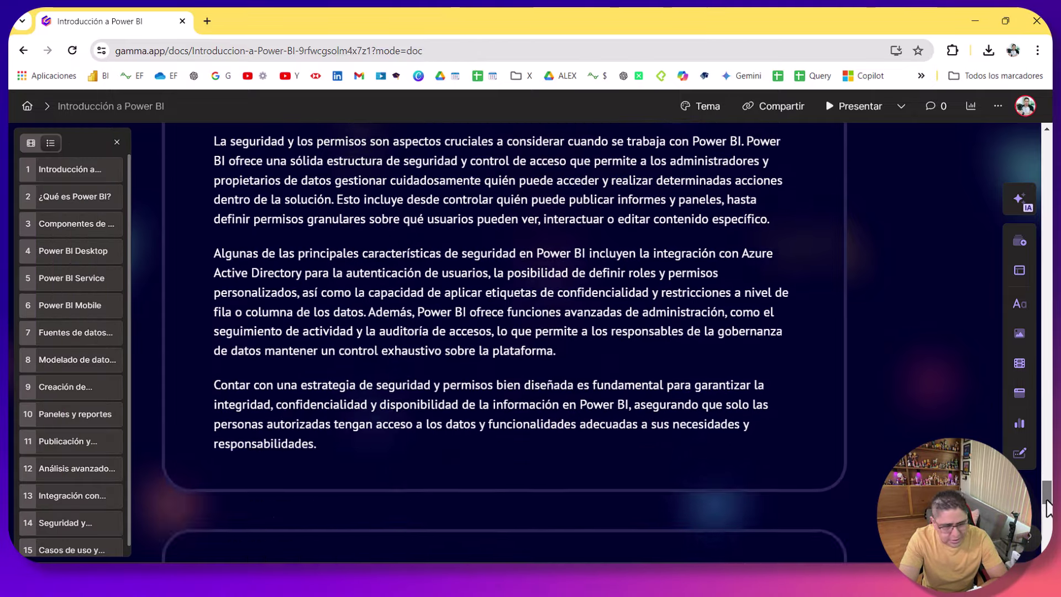
scroll(1039, 512, up, 10)
scroll(1038, 514, down, 5)
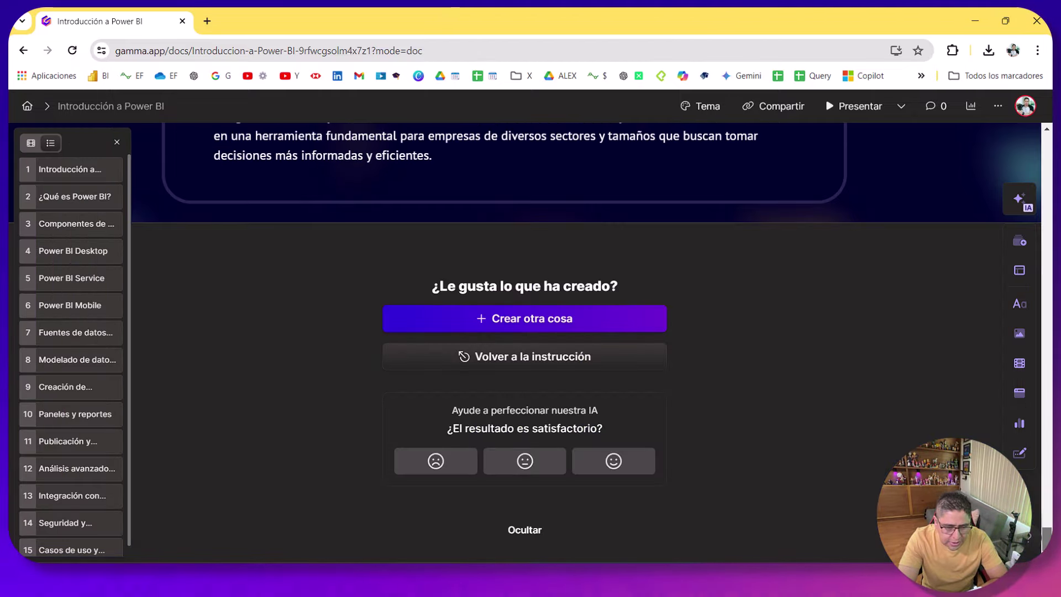
scroll(1038, 514, up, 20)
click(1019, 200)
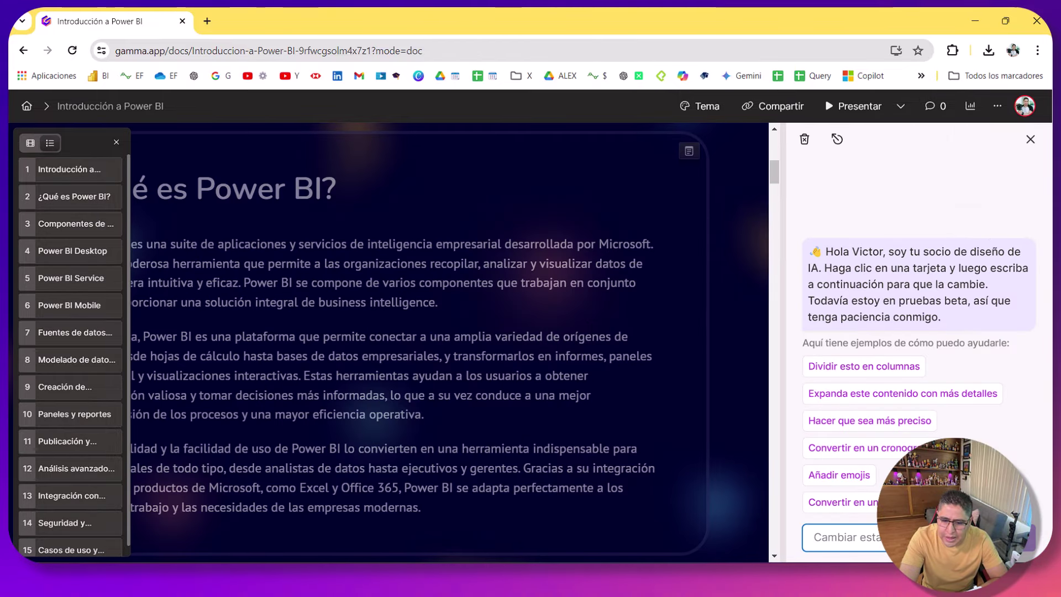
click(1029, 140)
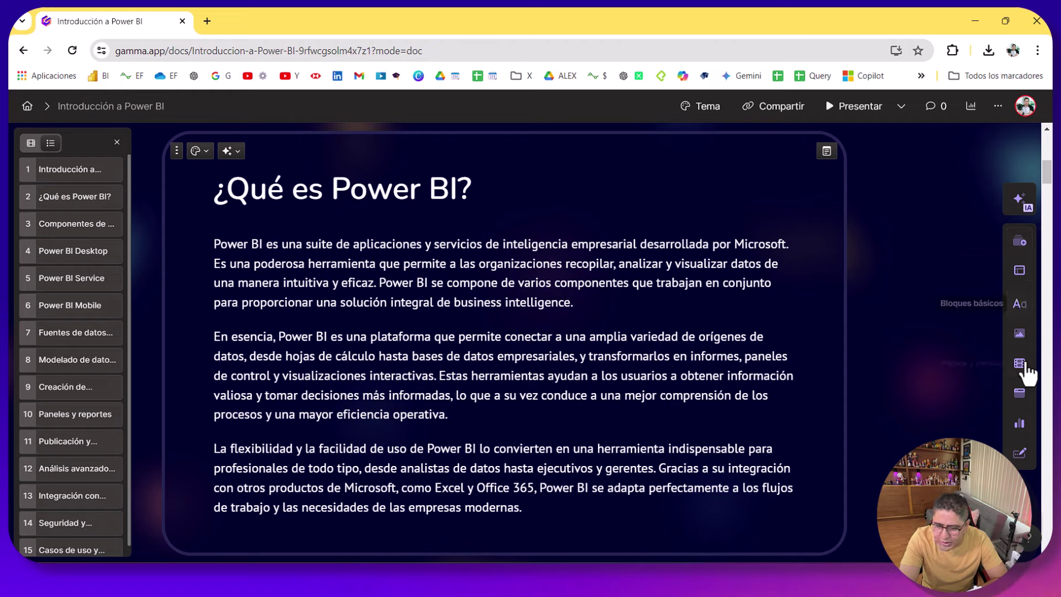
click(231, 152)
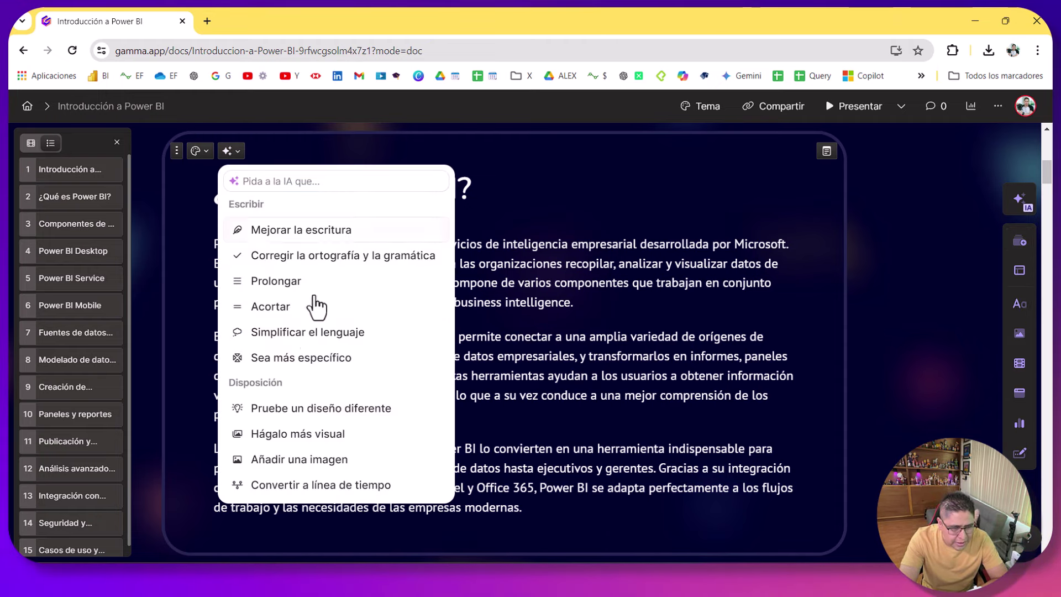
click(200, 157)
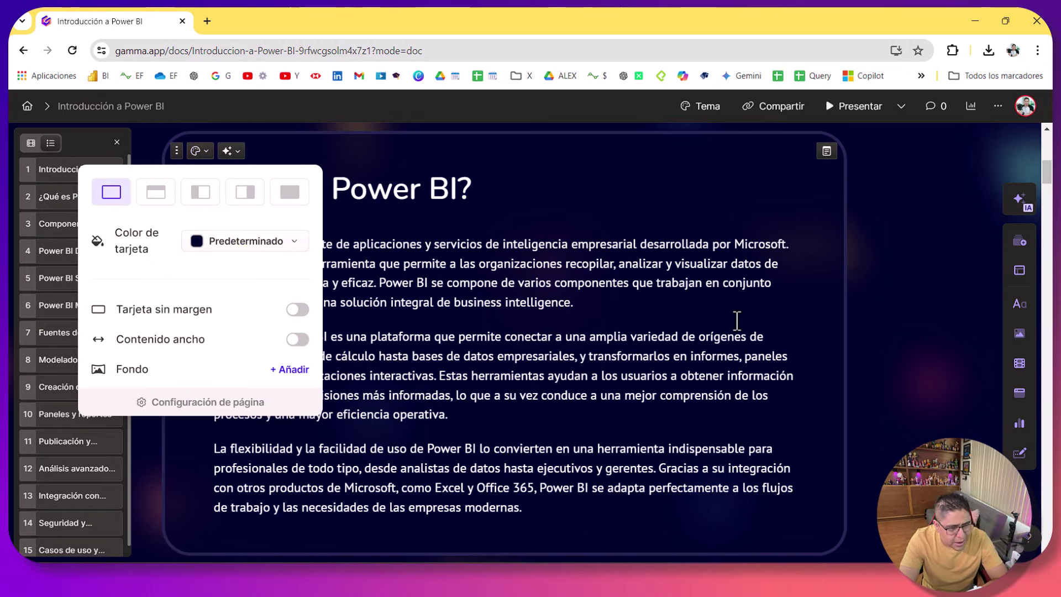
click(957, 315)
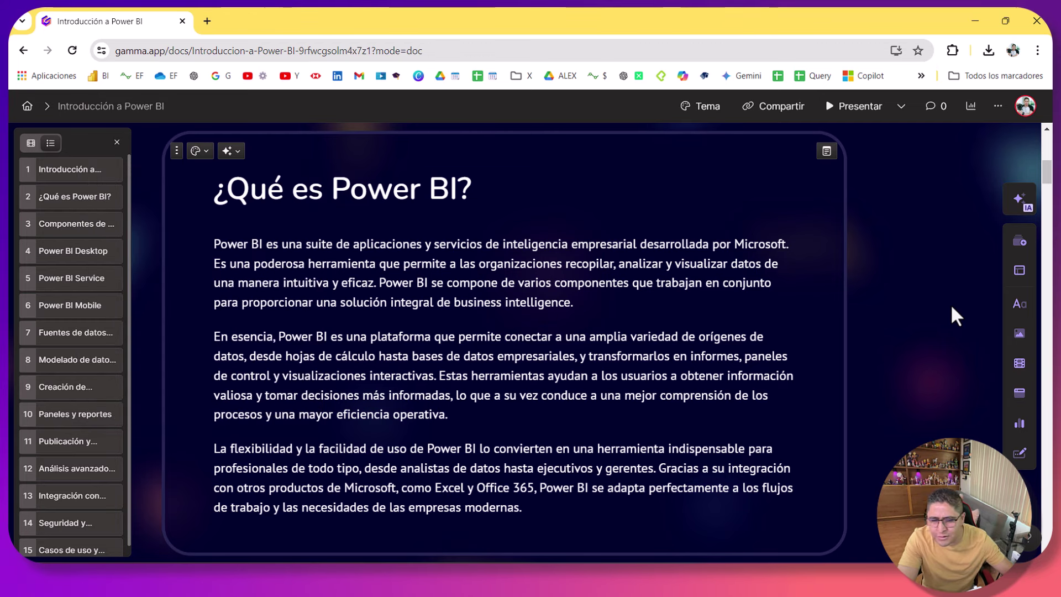
Delete the words between "suite d" and "resarial" in the first paragraph of the "¿Qué es Power BI?" card, leaving no extra line breaks
click(566, 273)
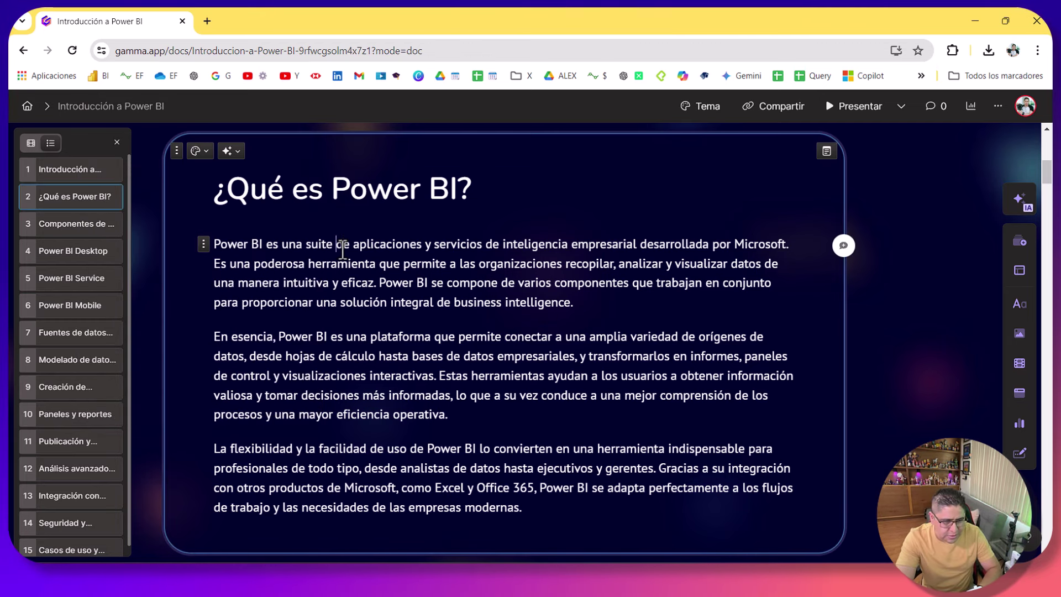
drag(341, 245, 593, 244)
key(BackSpace)
key(Return)
key(Return)
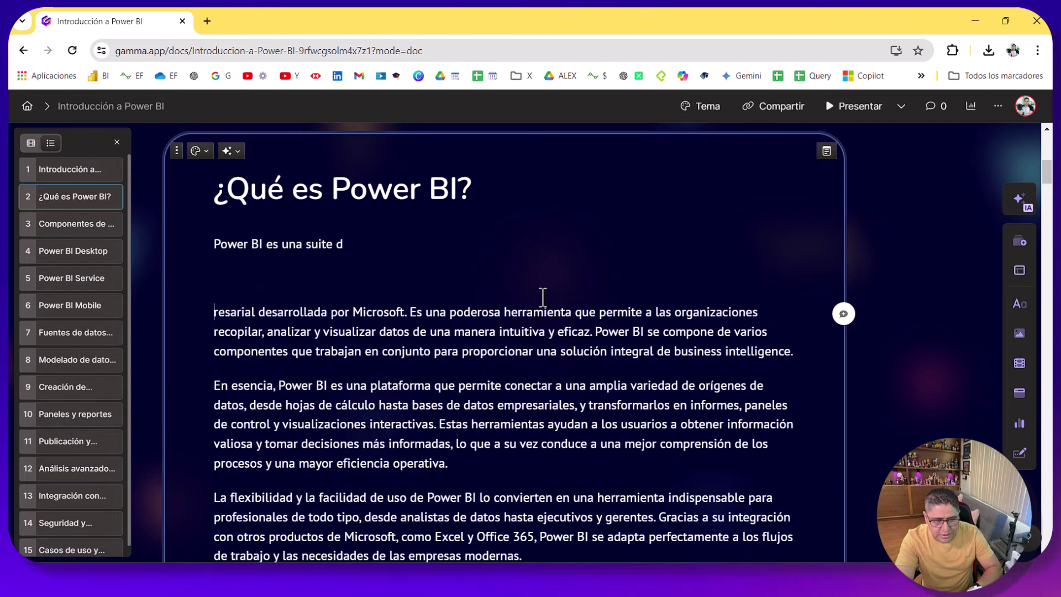
key(BackSpace)
key(BackSpace)
Try blank lines after the first and second paragraphs of the "¿Qué es Power BI?" card, and remove them again
click(368, 315)
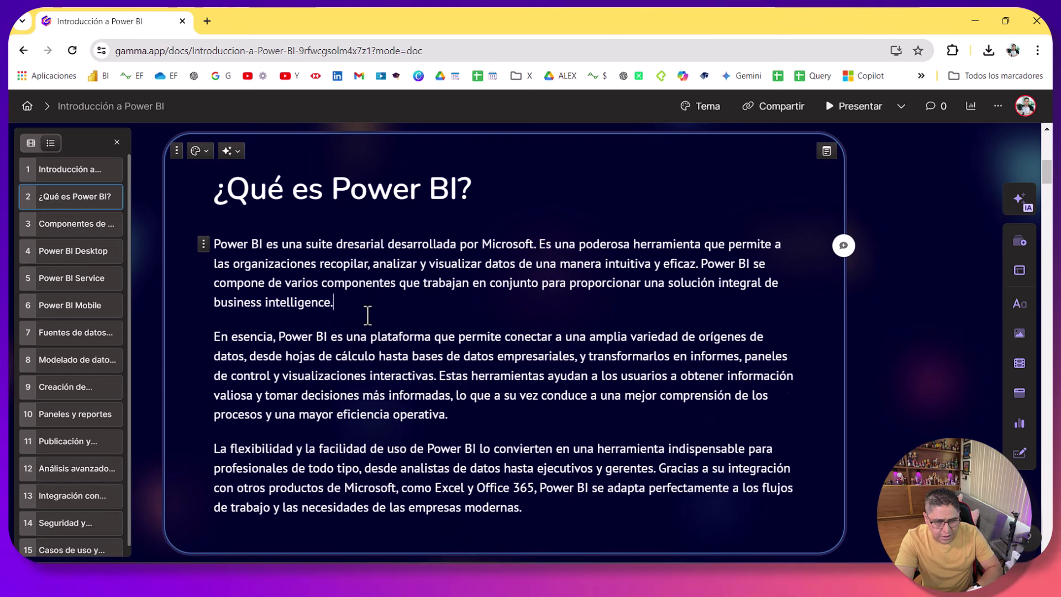
key(Return)
click(448, 448)
key(Return)
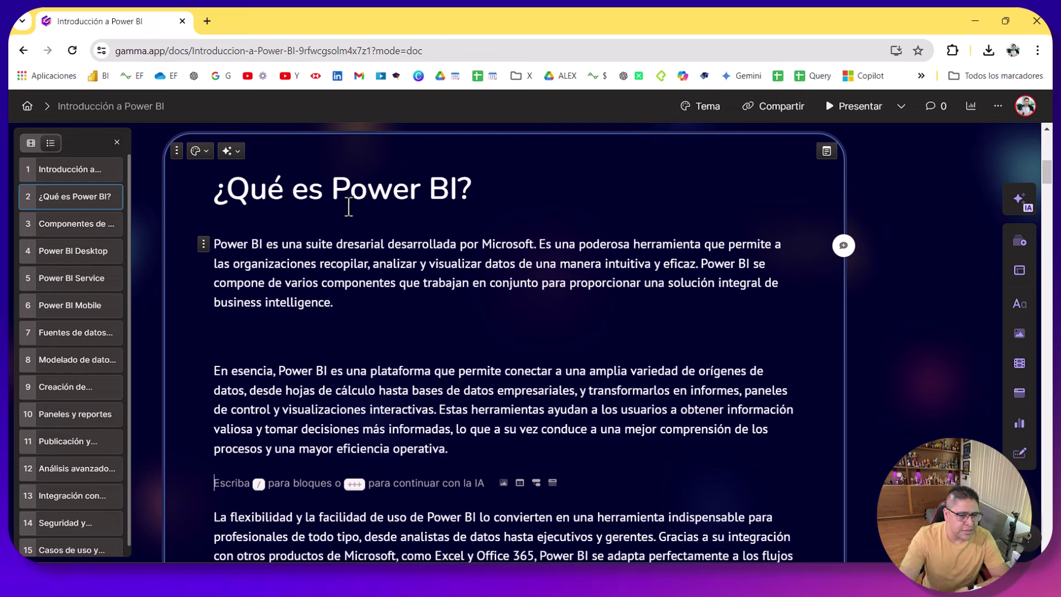
key(BackSpace)
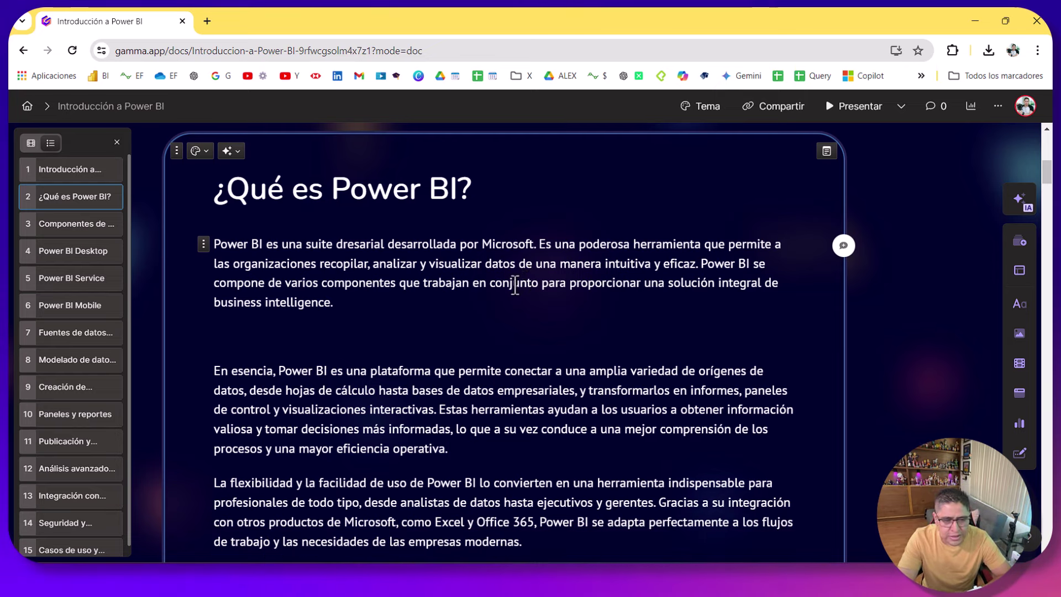
key(BackSpace)
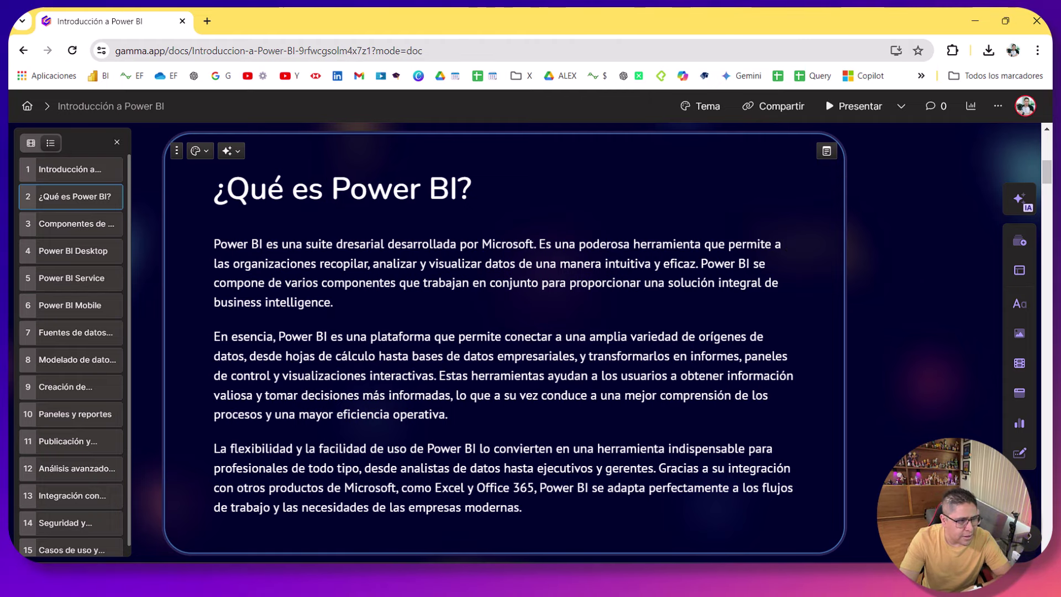
Generate an AI outline for a new website from the prompt "Introducción a los complementos Power de Microsoft Excel"
click(27, 105)
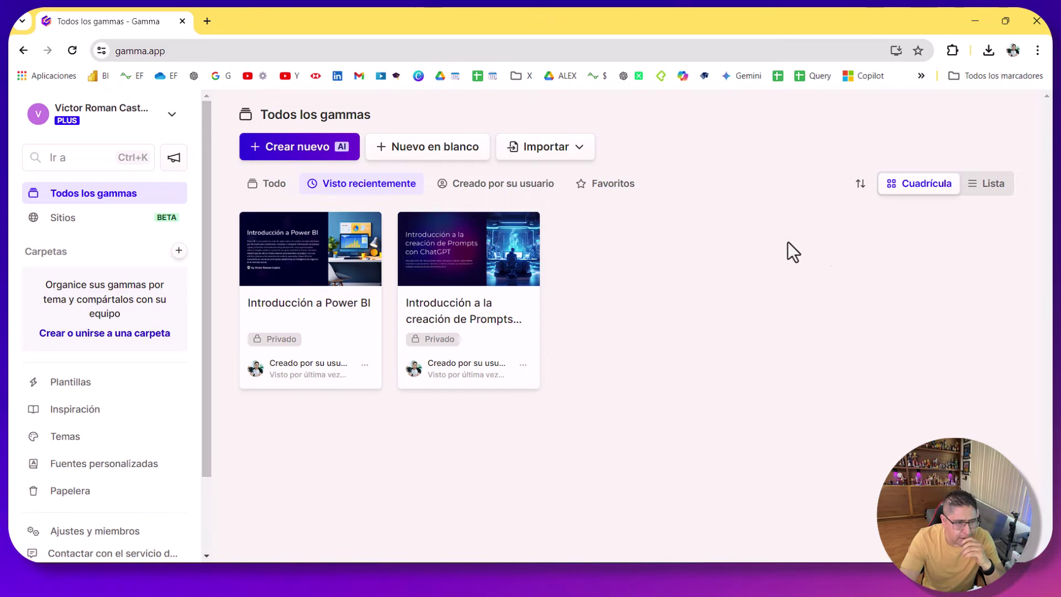
click(312, 148)
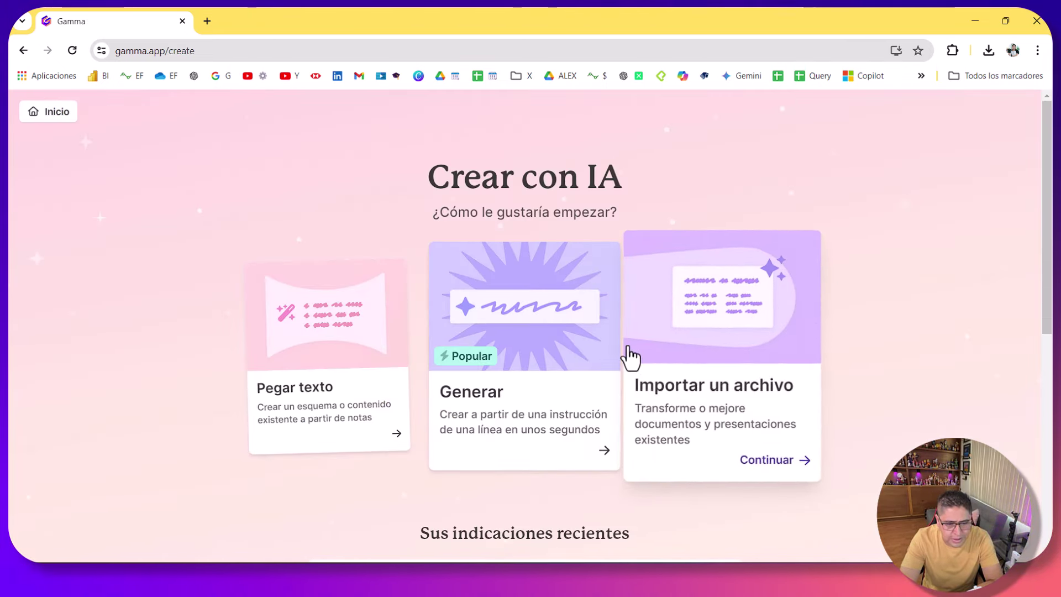
click(519, 349)
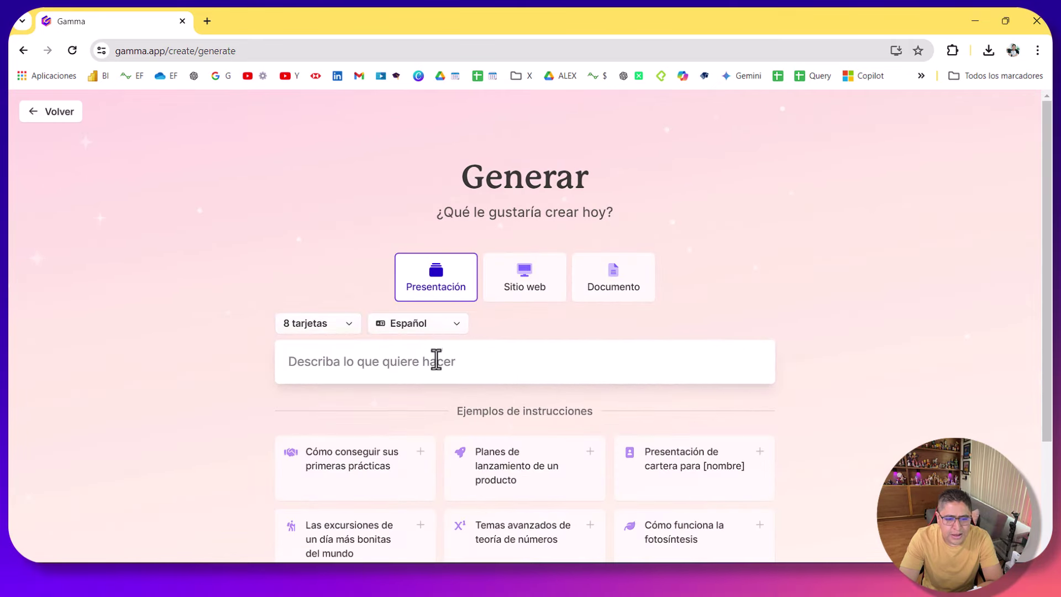
click(519, 290)
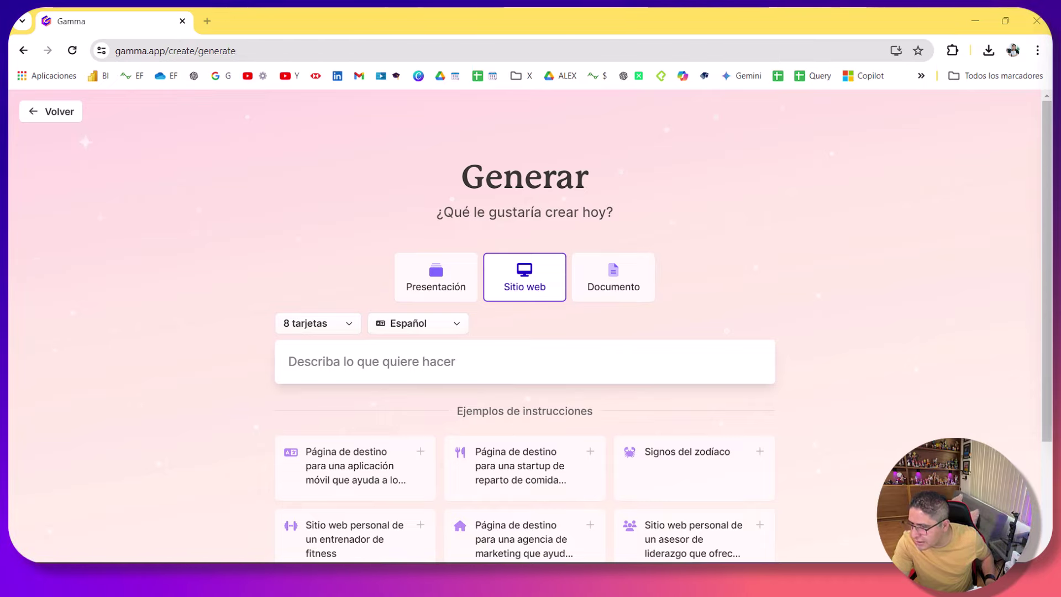
click(409, 364)
text(Introducción a los complementos Power de Microsoft Excel)
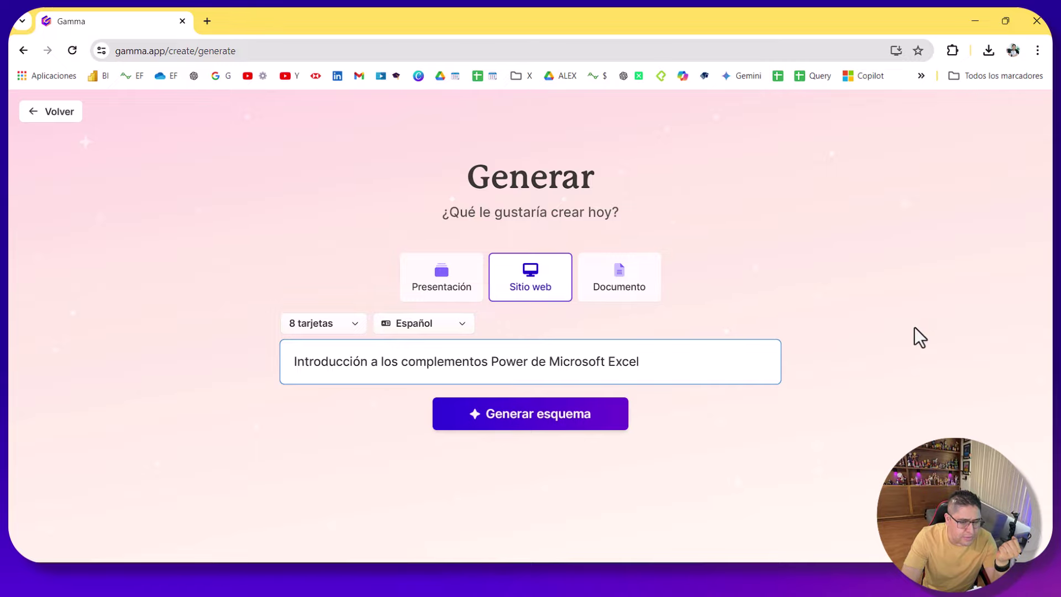
click(606, 421)
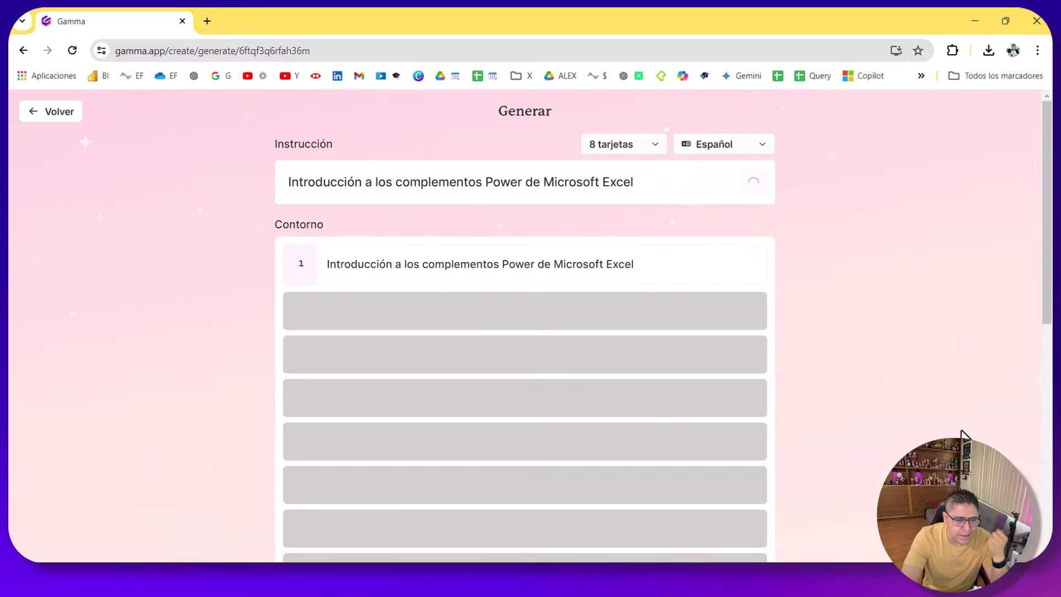
Review the website's outline, text amount and image settings, including the available image models
scroll(840, 355, down, 7)
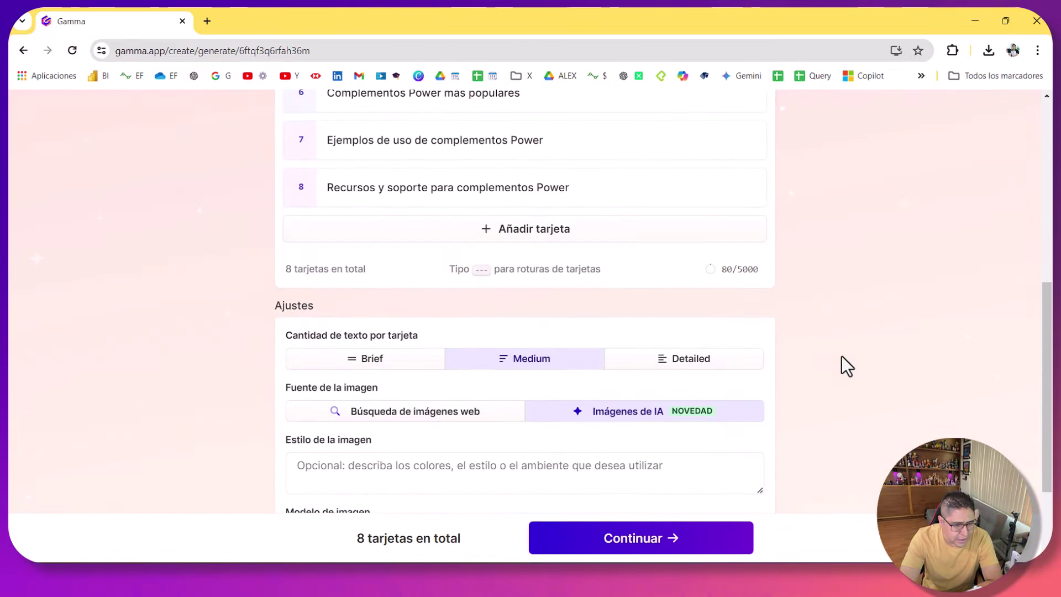
scroll(841, 356, up, 7)
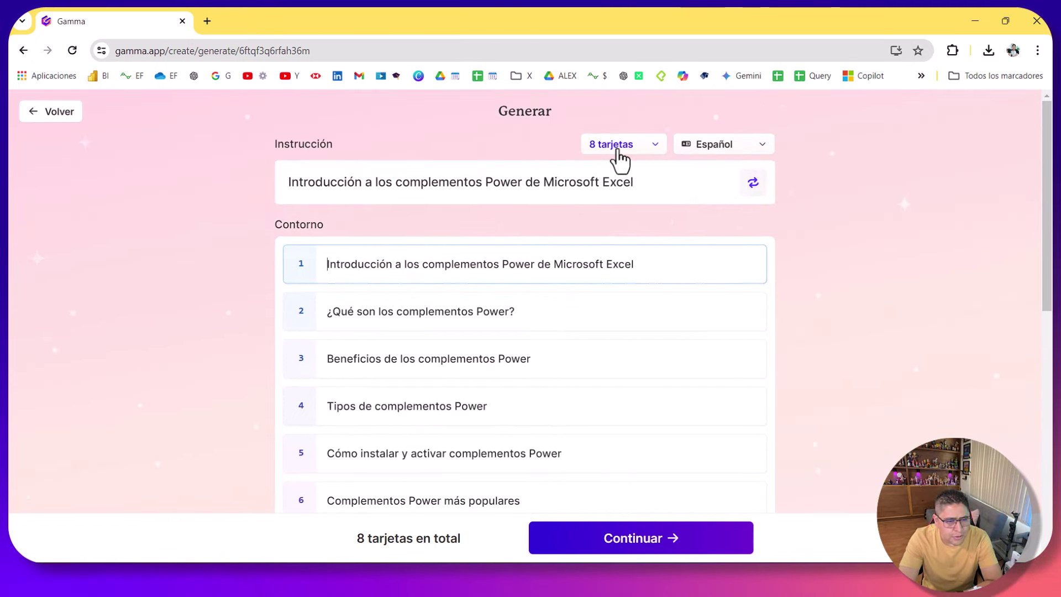
scroll(753, 294, down, 9)
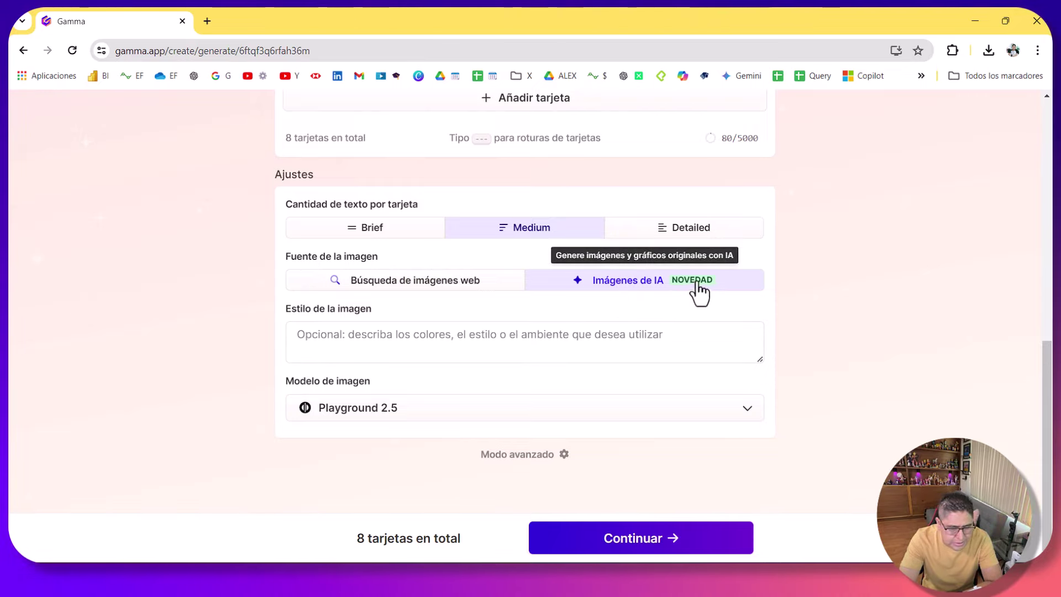
click(368, 418)
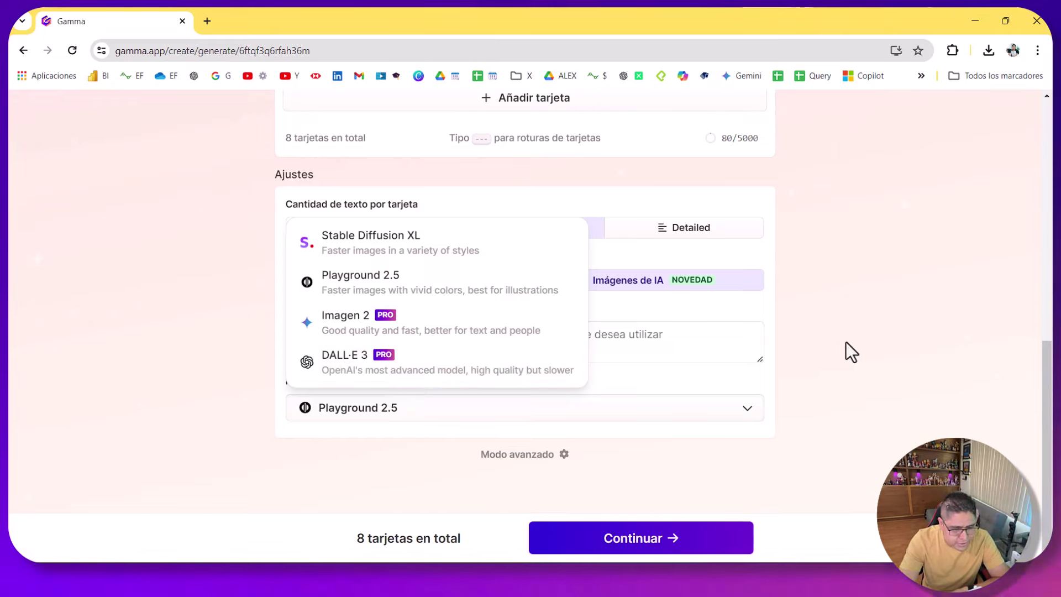
click(661, 387)
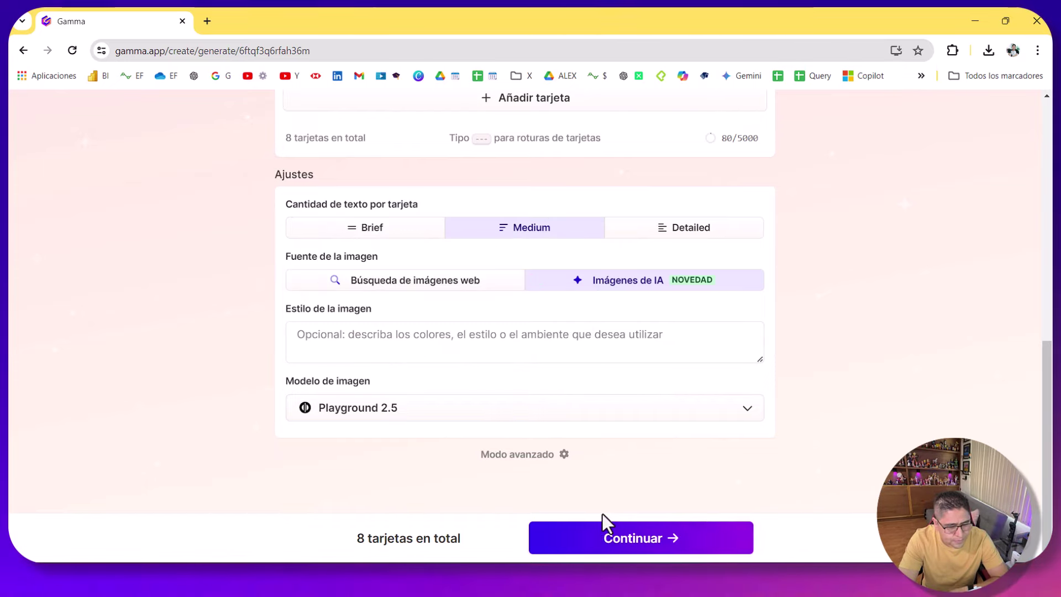
Accept the outline and generate the website with the Petrol theme
click(659, 526)
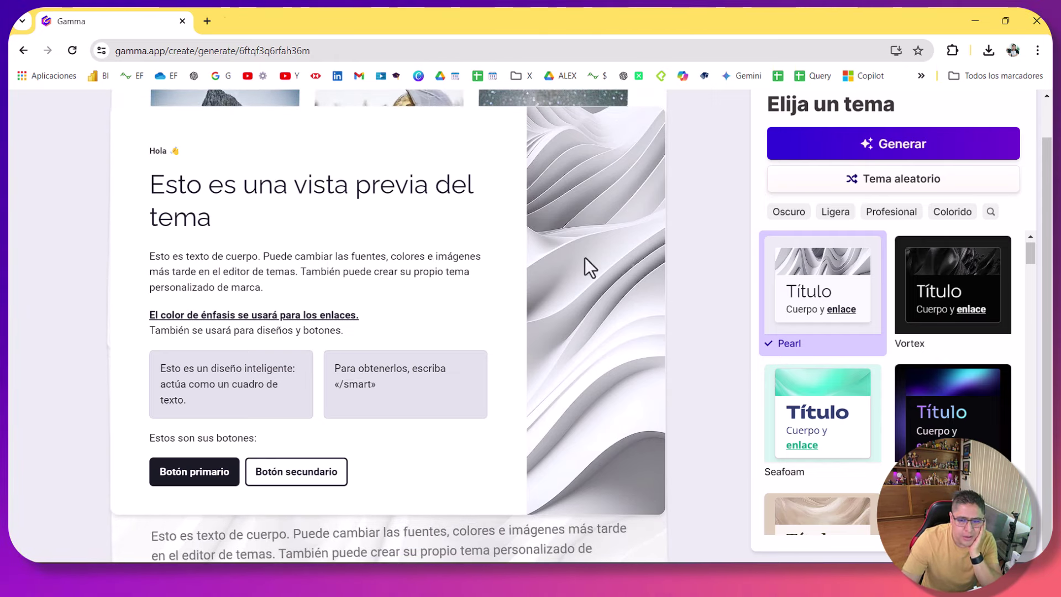
scroll(939, 376, down, 12)
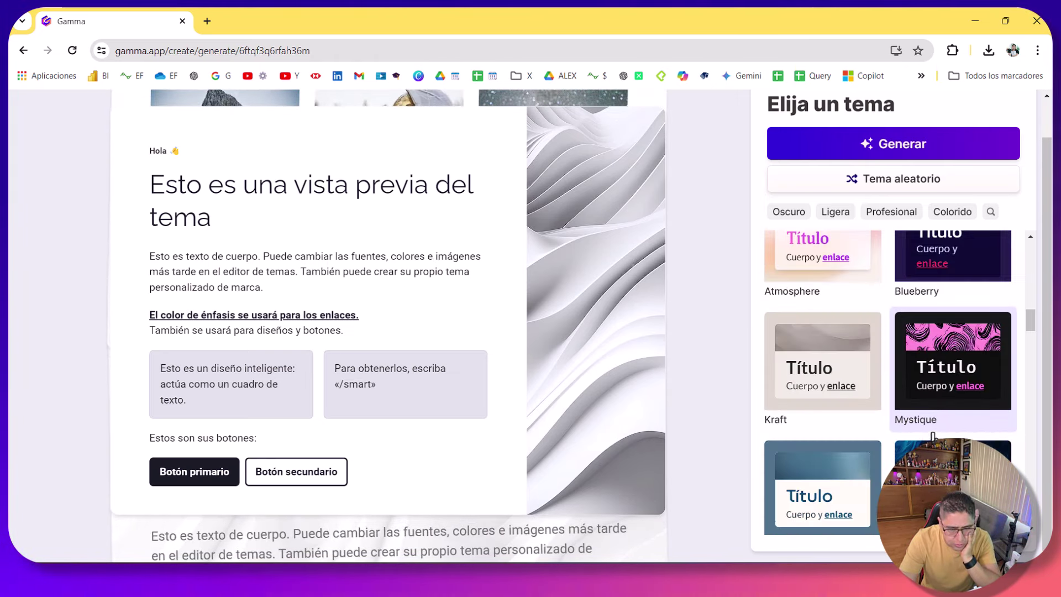
scroll(933, 436, down, 3)
click(860, 395)
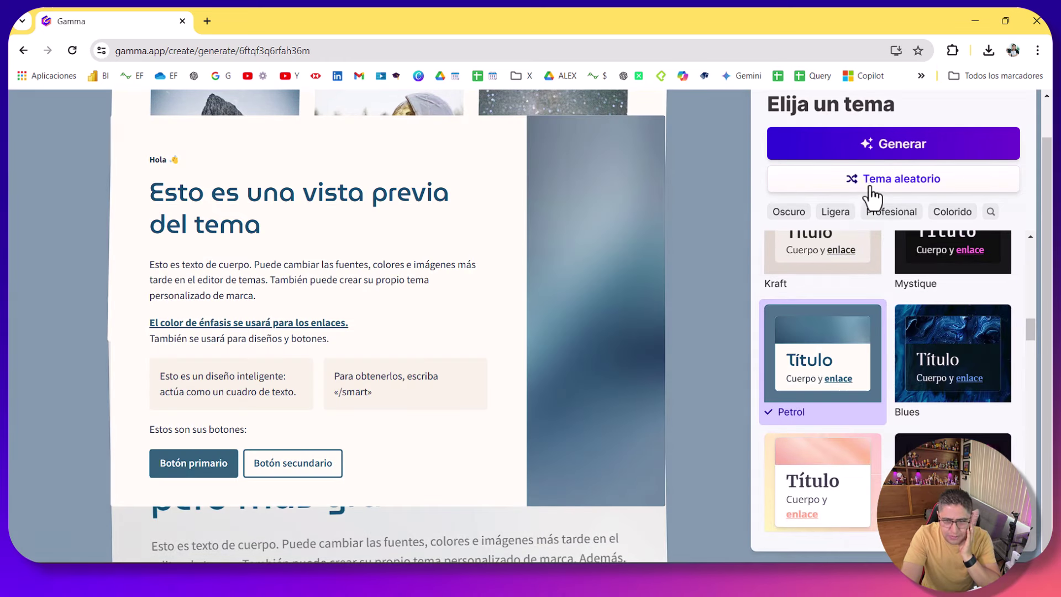
click(909, 146)
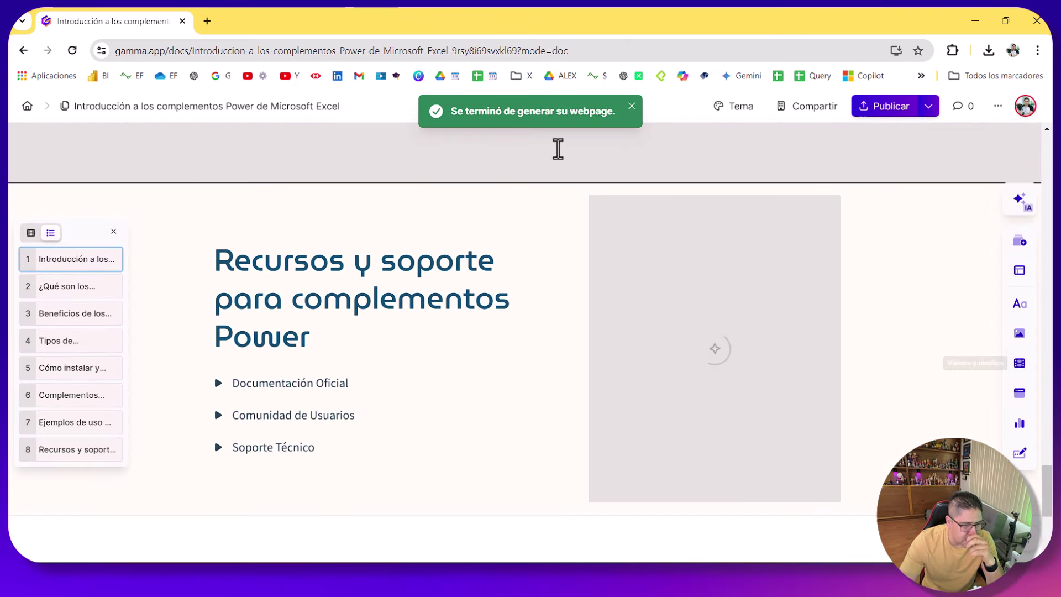
Return to the generated website's opening card and hide the card outline strip
scroll(935, 408, up, 15)
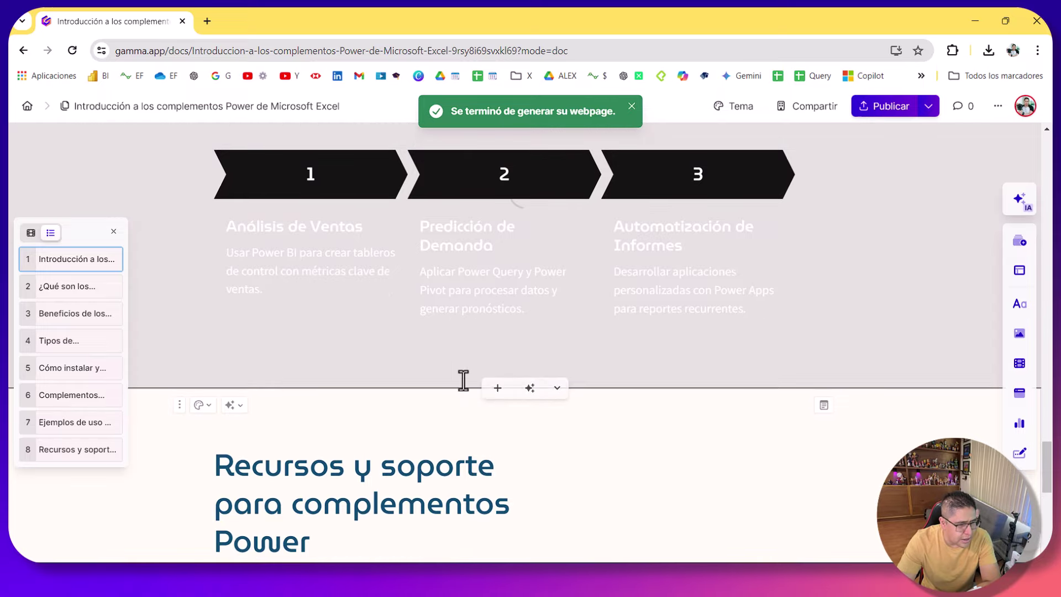
scroll(736, 287, up, 6)
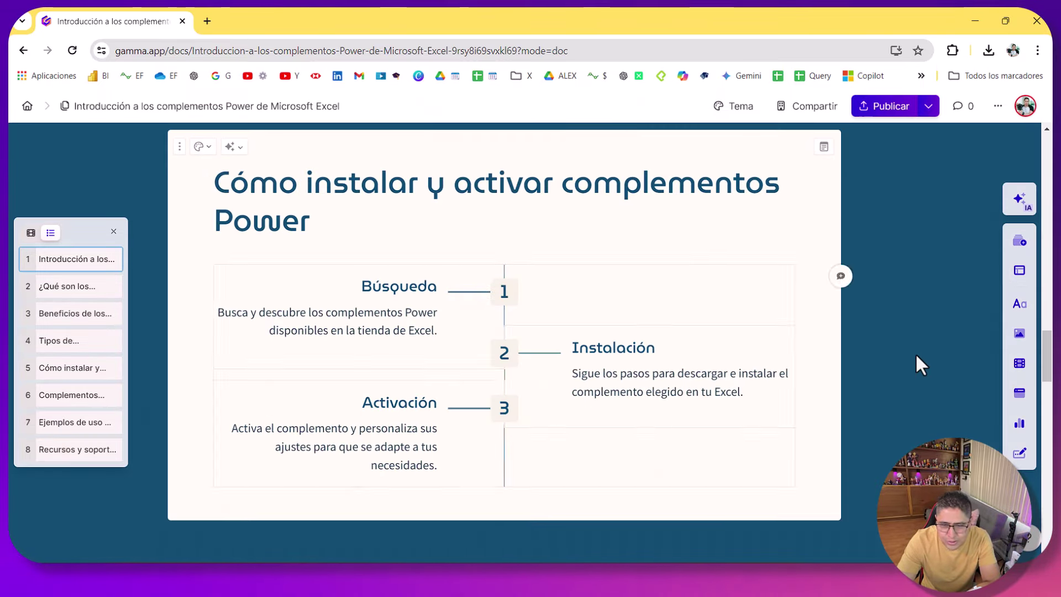
scroll(1048, 385, up, 20)
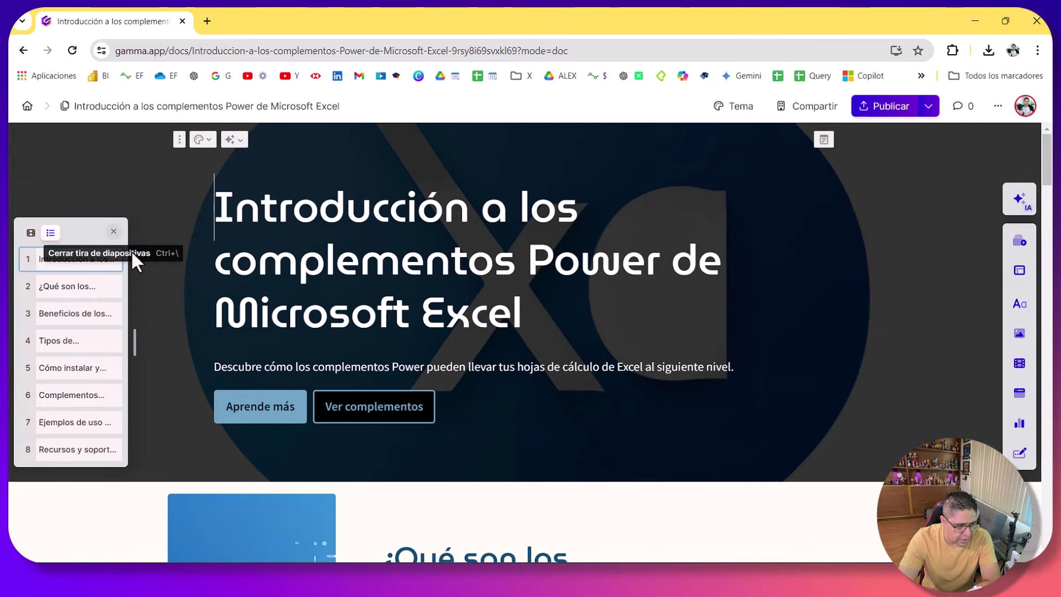
click(114, 231)
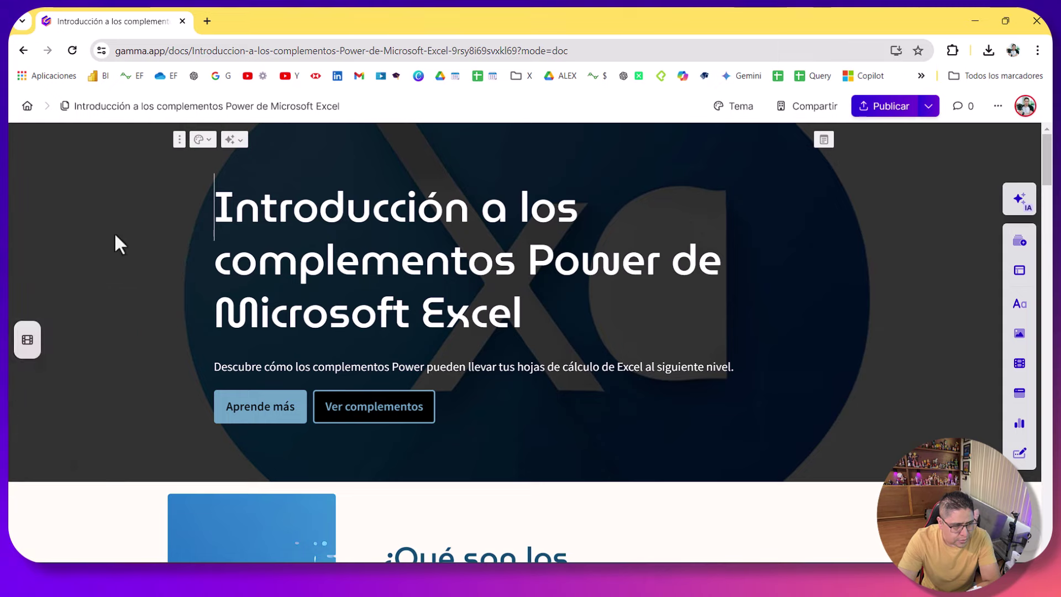
Review the website's sections from the opening card down to "Tipos de complementos Power"
scroll(1049, 162, down, 3)
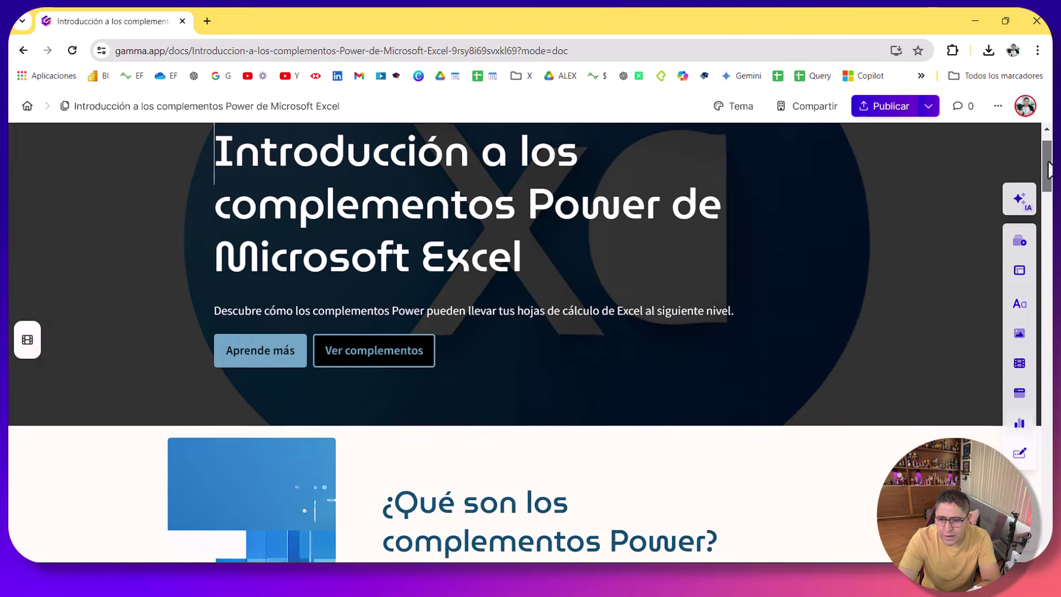
scroll(1049, 162, up, 3)
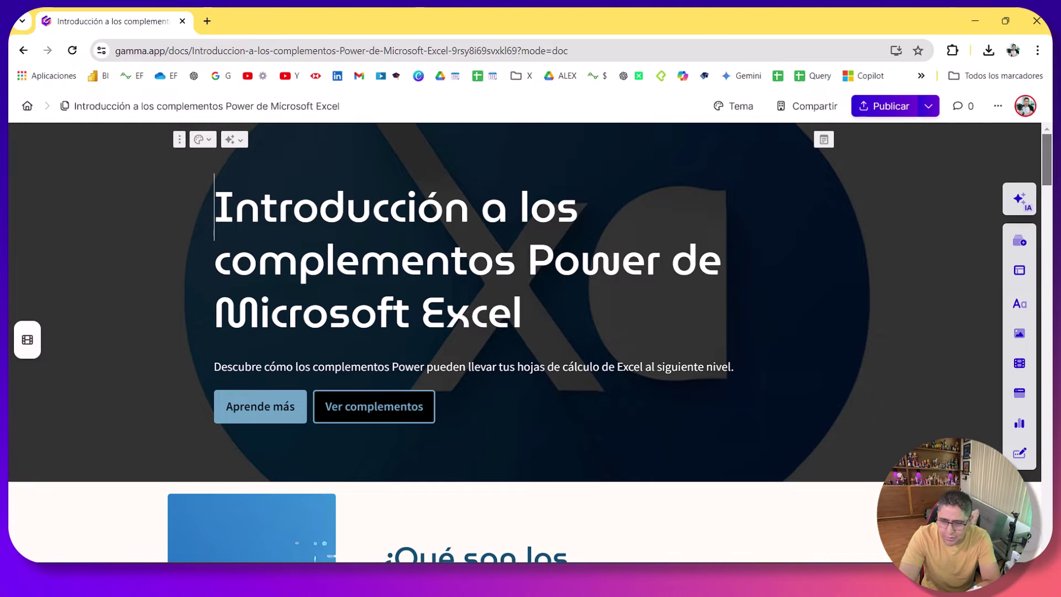
scroll(1033, 199, down, 15)
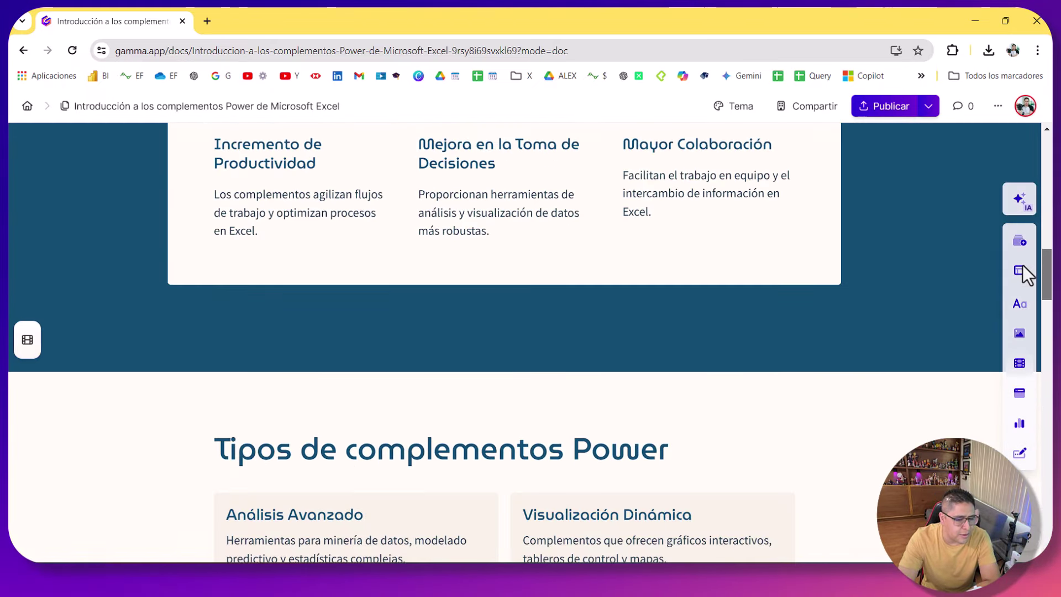